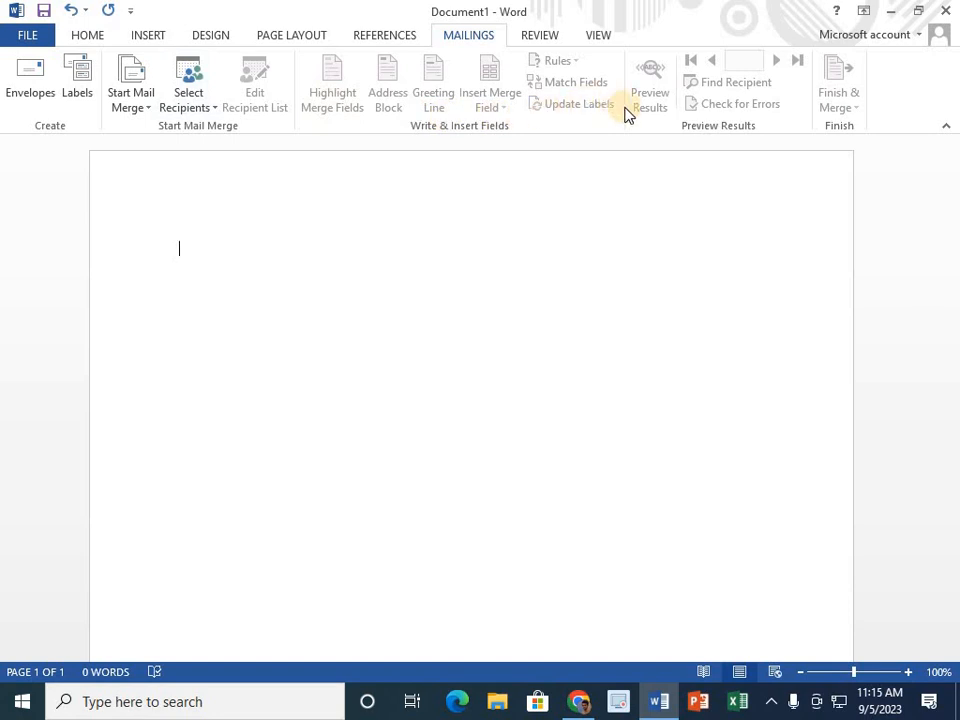
pyautogui.click(530, 38)
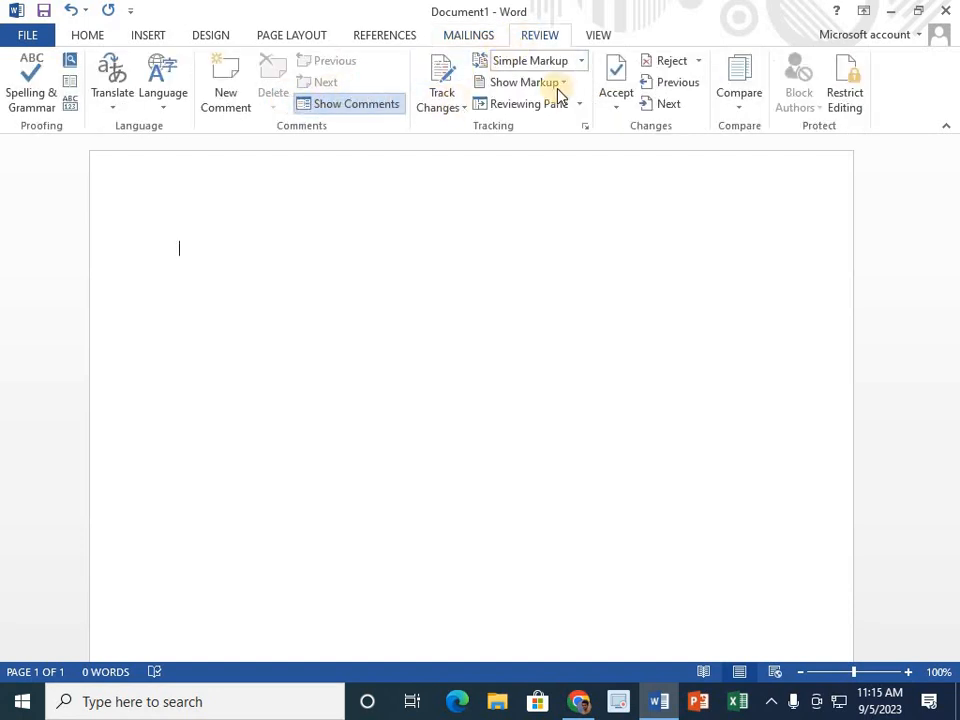
pyautogui.click(603, 36)
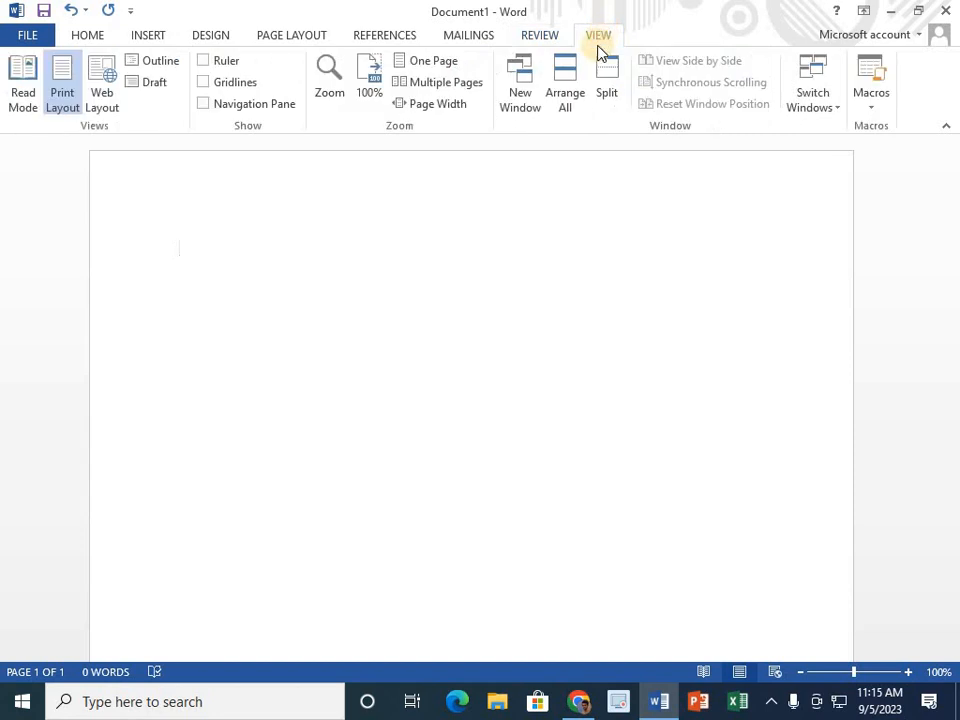
pyautogui.click(152, 40)
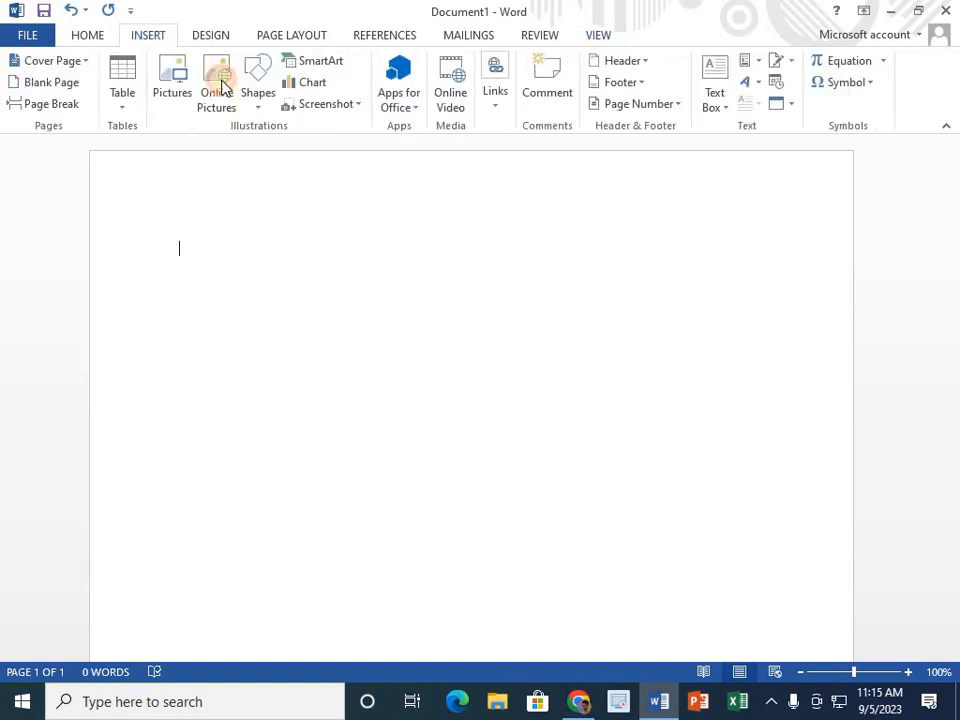
pyautogui.click(260, 93)
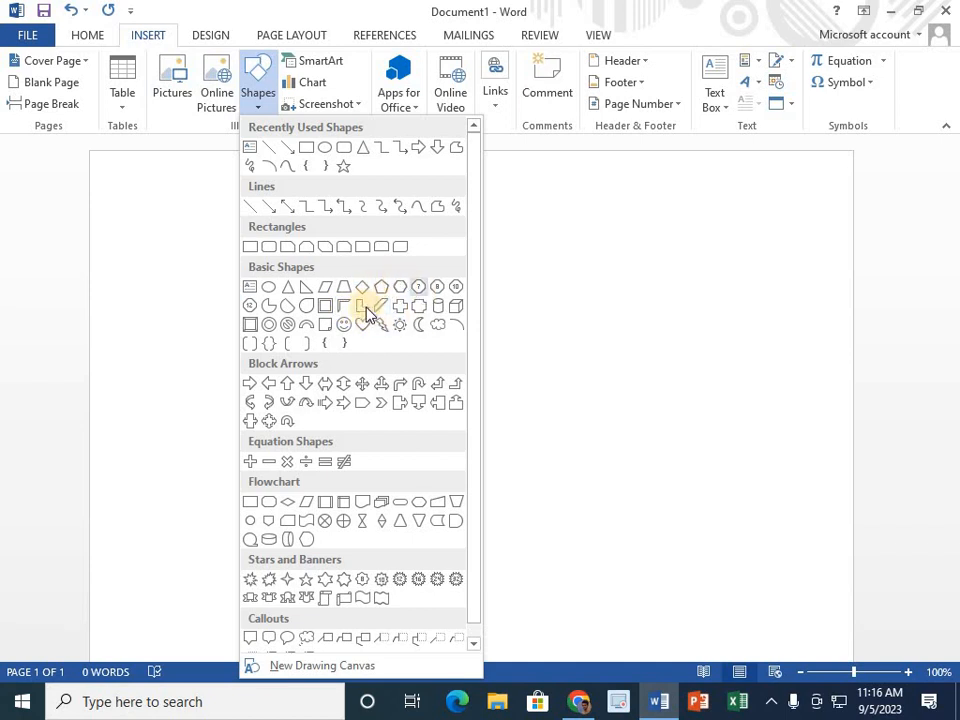
pyautogui.click(519, 256)
pyautogui.click(600, 38)
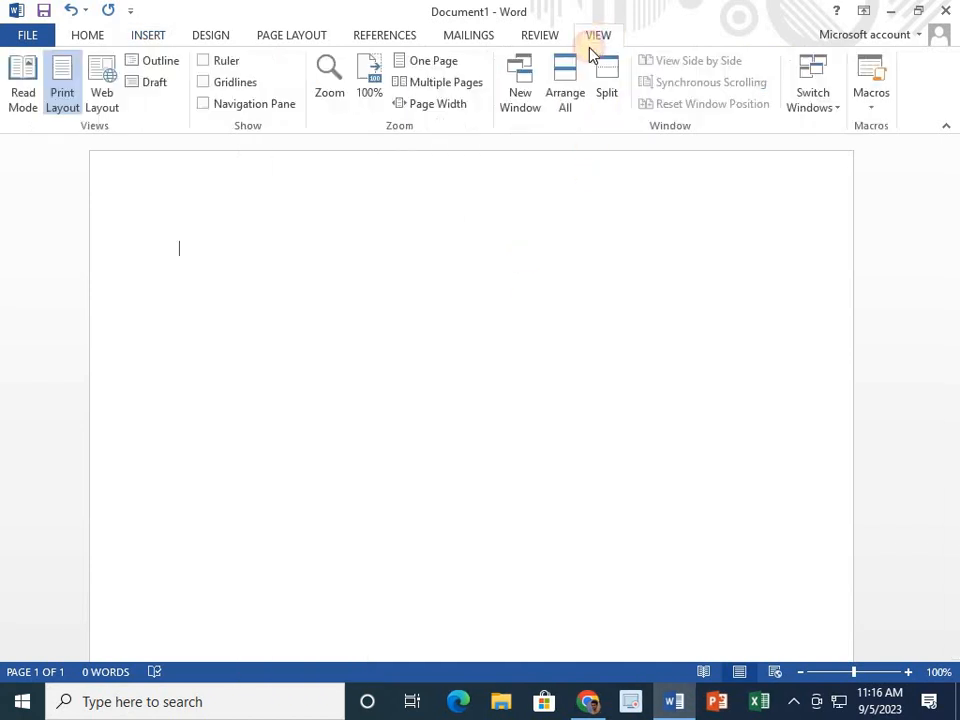
pyautogui.click(533, 40)
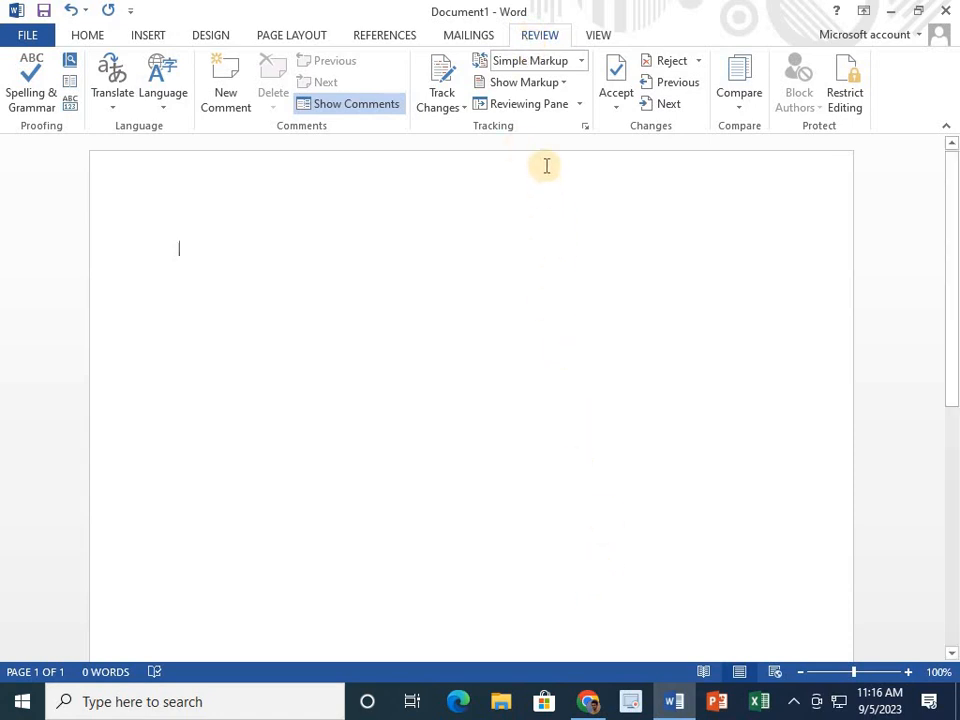
pyautogui.click(585, 698)
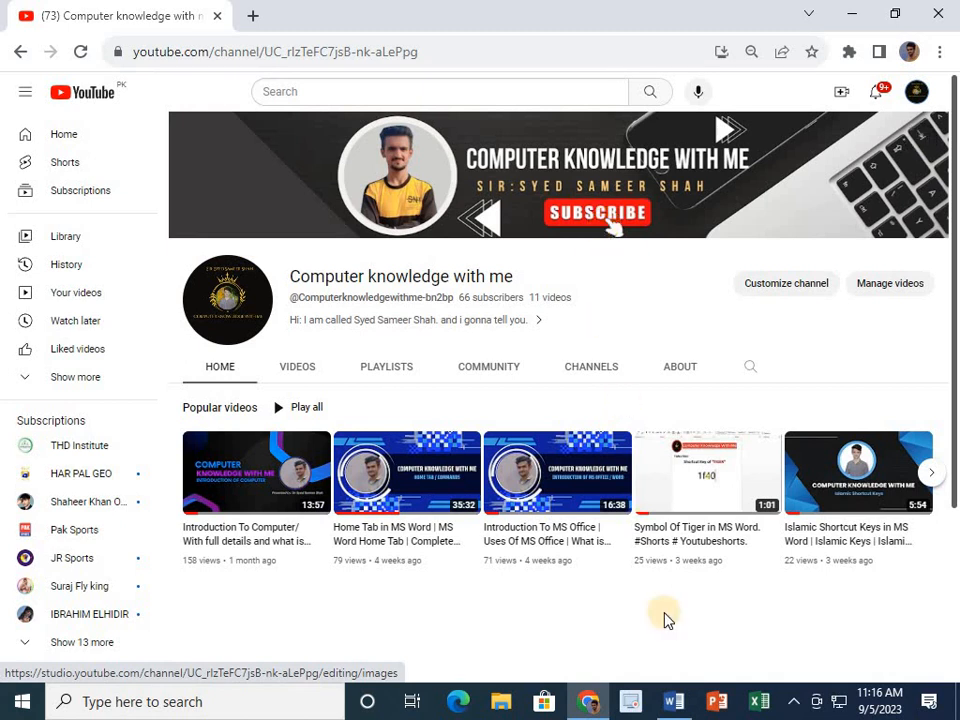
pyautogui.click(675, 700)
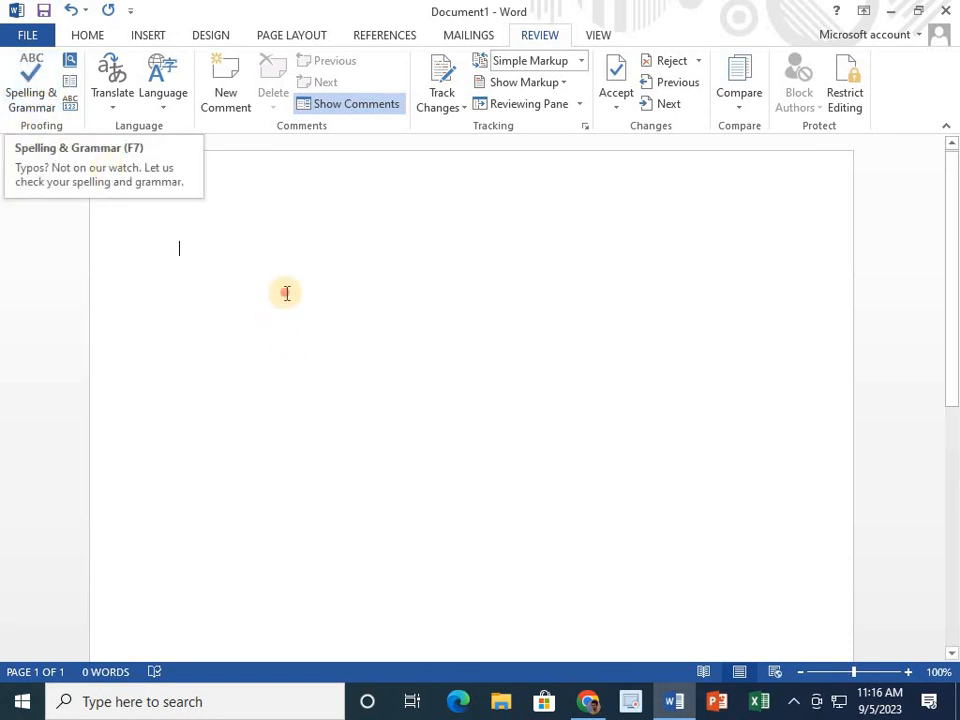
# Enter the misspelled word "camputer" in the blank document and select it.
pyautogui.write('camputer')
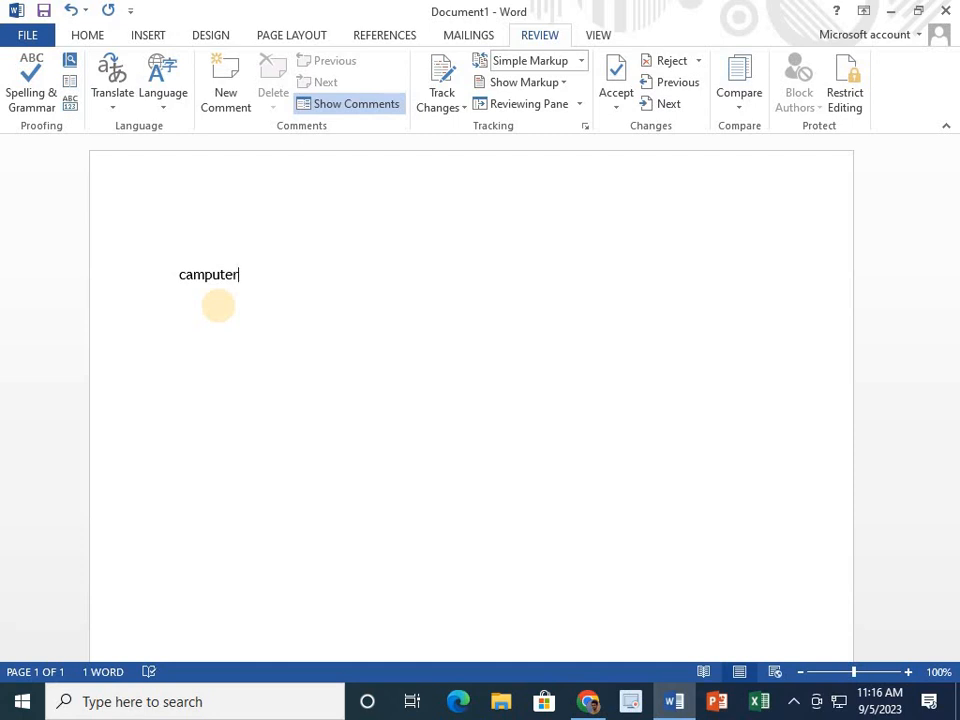
pyautogui.moveTo(240, 276); pyautogui.dragTo(101, 221)
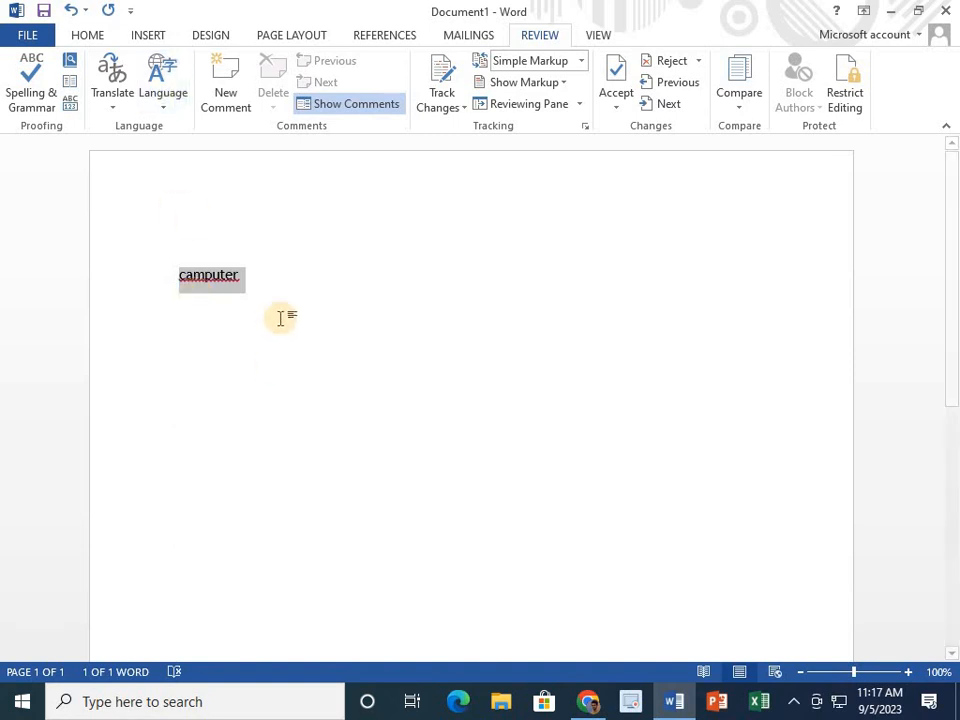
pyautogui.rightClick(220, 285)
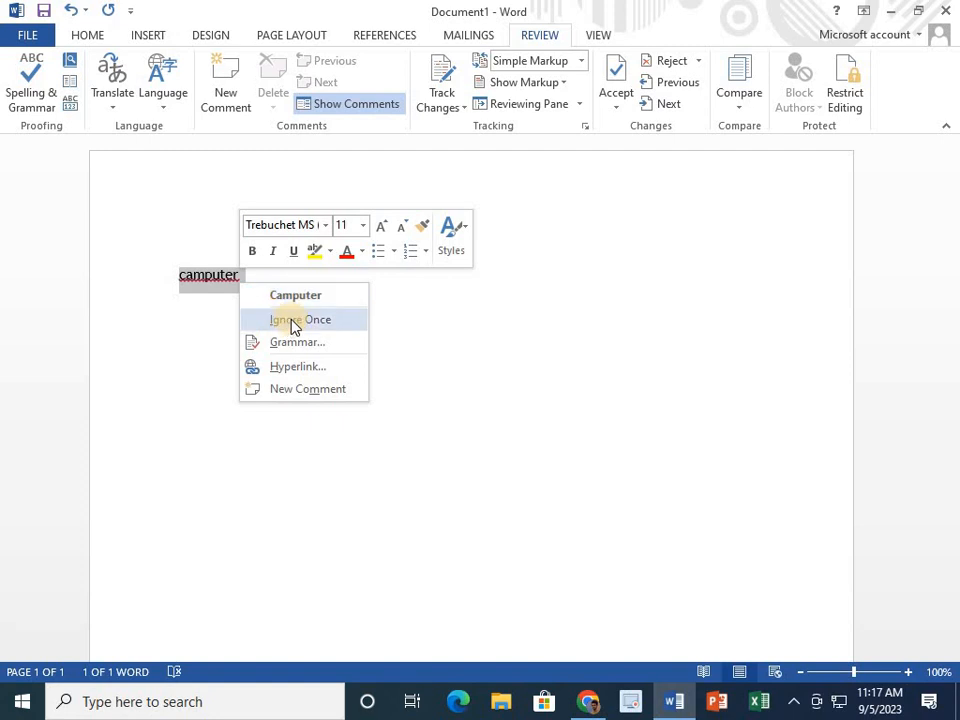
pyautogui.click(212, 279)
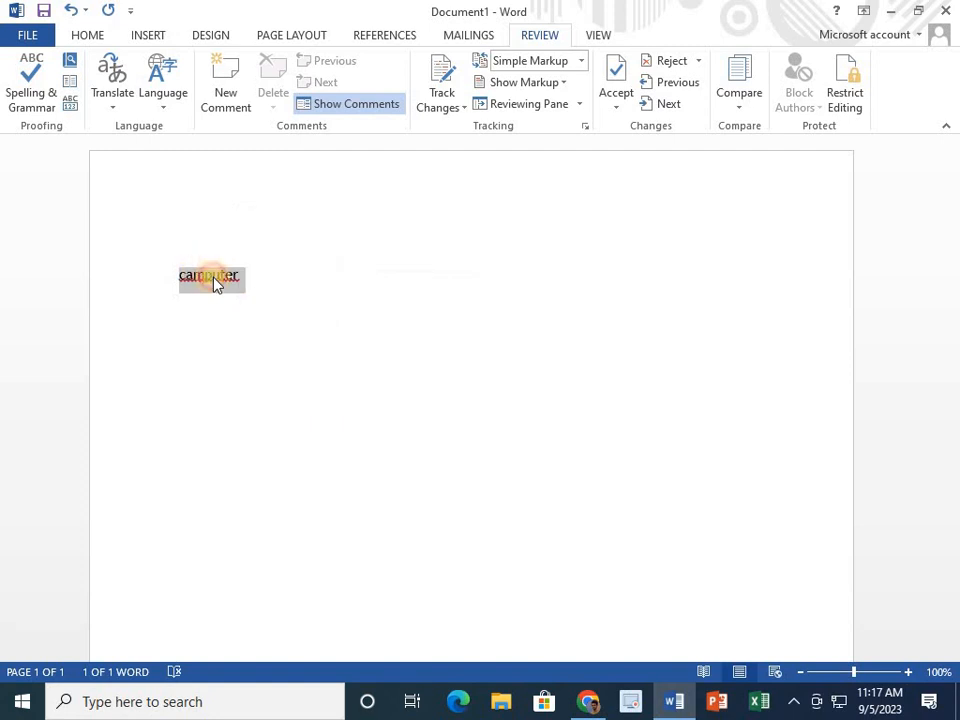
pyautogui.moveTo(246, 276); pyautogui.dragTo(183, 280)
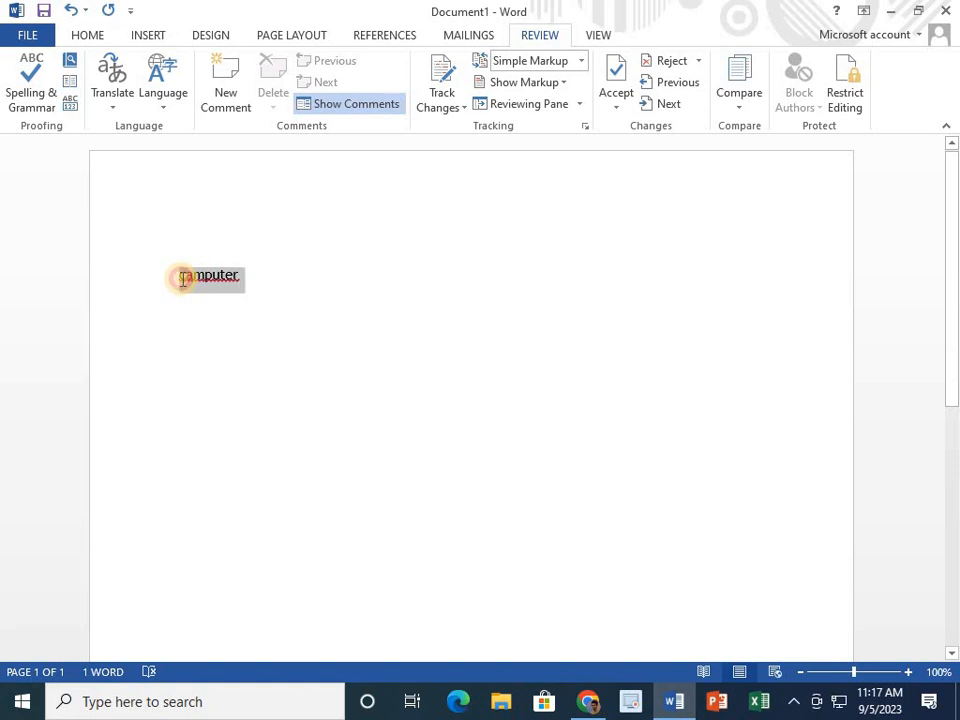
# Run the Spelling & Grammar check on "camputer", changing it to "computer" and accepting the capitalized form "Computer".
pyautogui.click(25, 104)
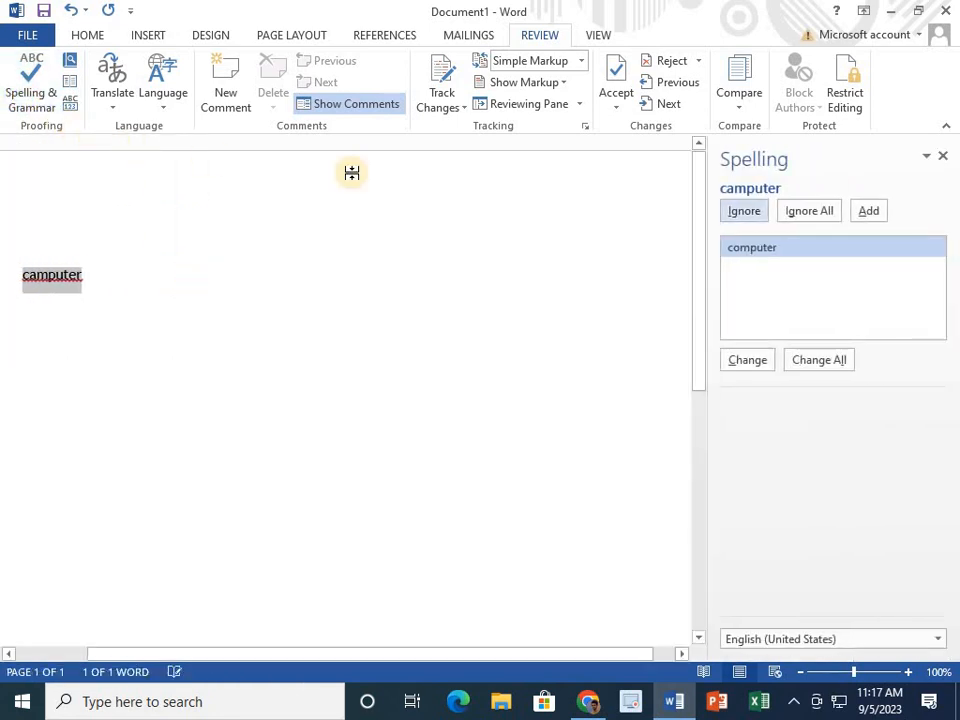
pyautogui.click(754, 250)
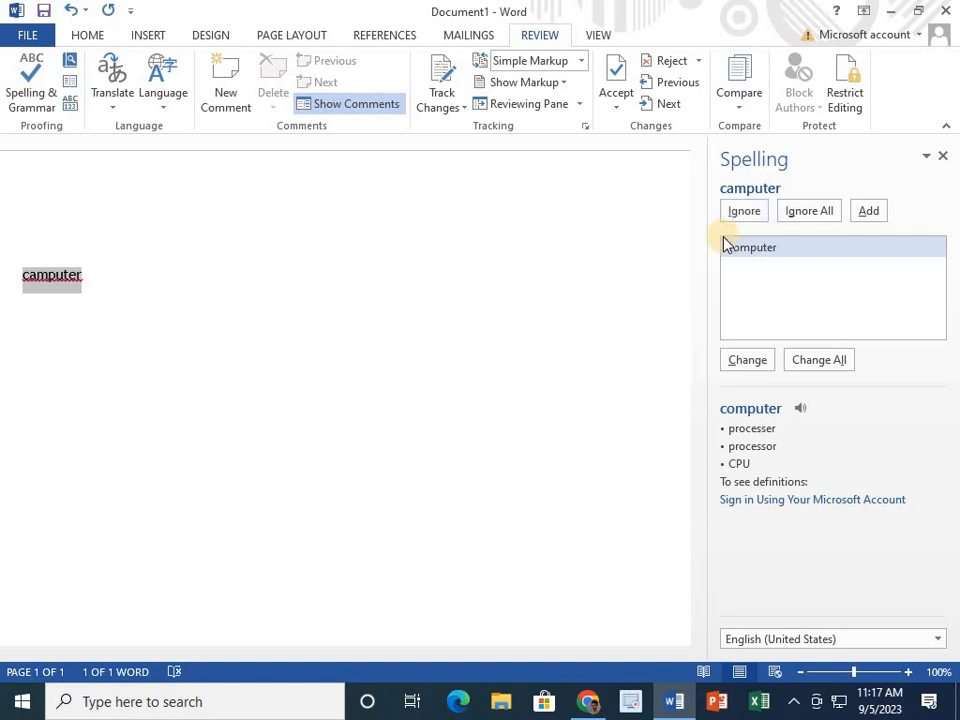
pyautogui.click(760, 362)
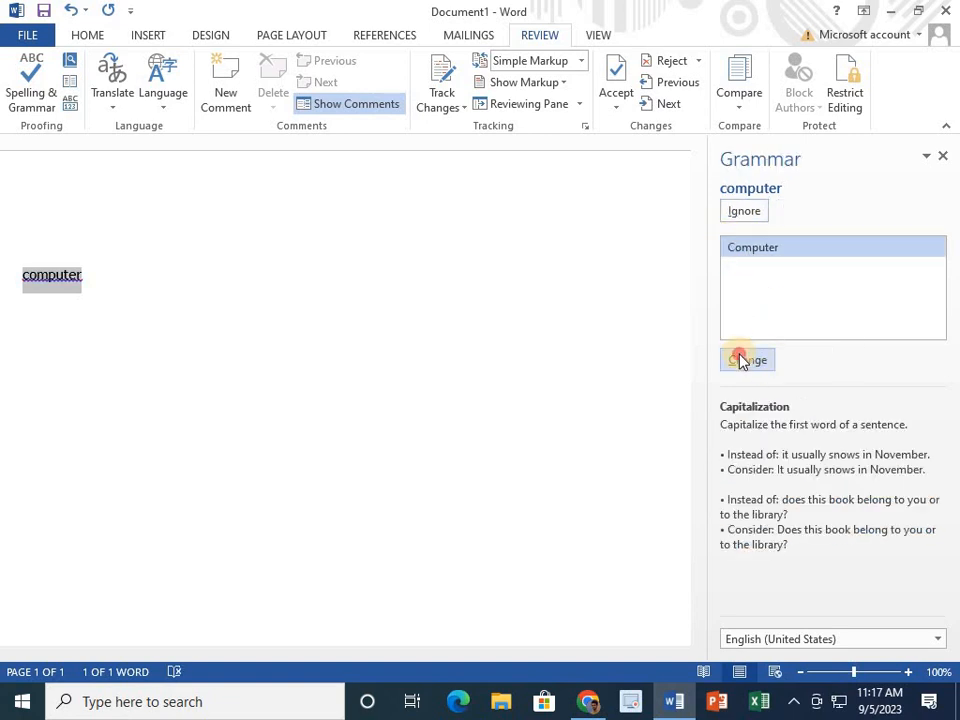
pyautogui.click(740, 362)
pyautogui.click(441, 401)
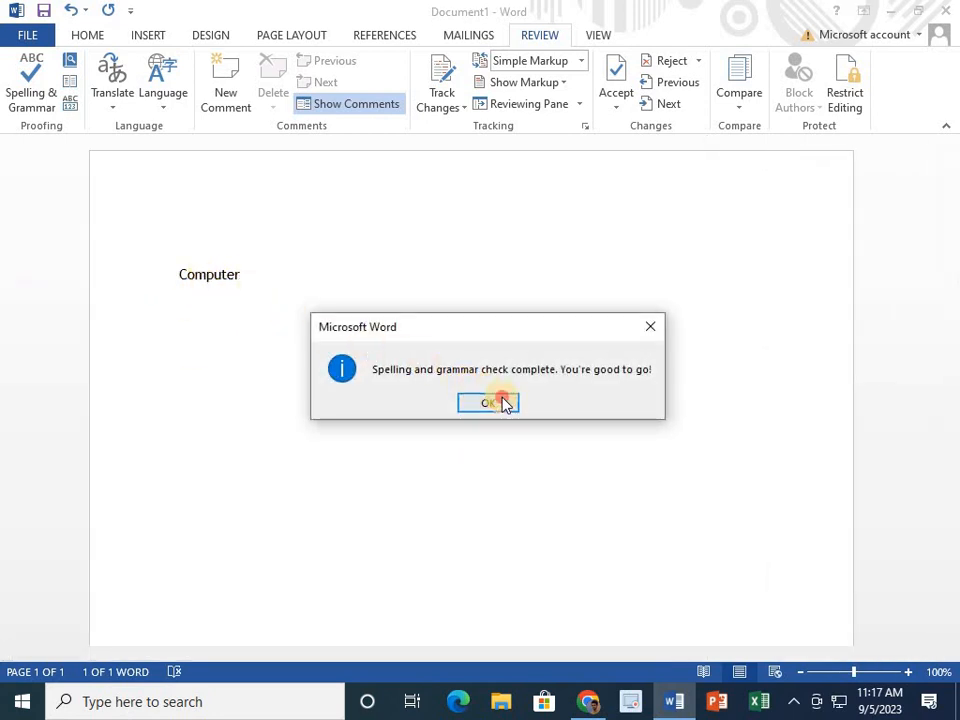
pyautogui.click(490, 402)
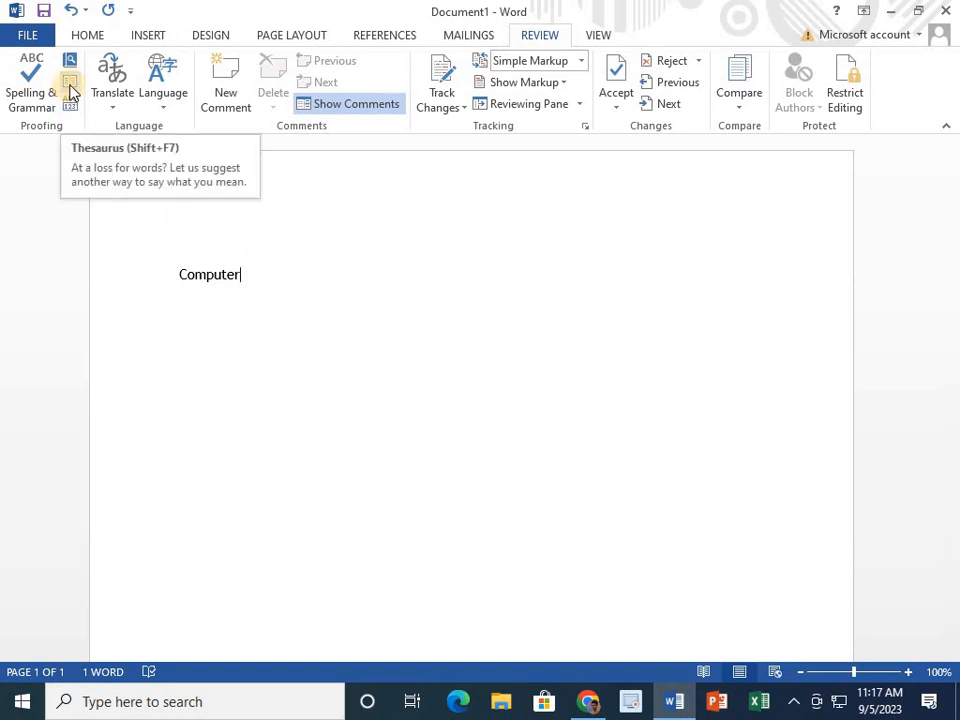
# Look up "Computer" in the Thesaurus, play its pronunciation, and close the lookup.
pyautogui.moveTo(304, 298); pyautogui.dragTo(133, 271)
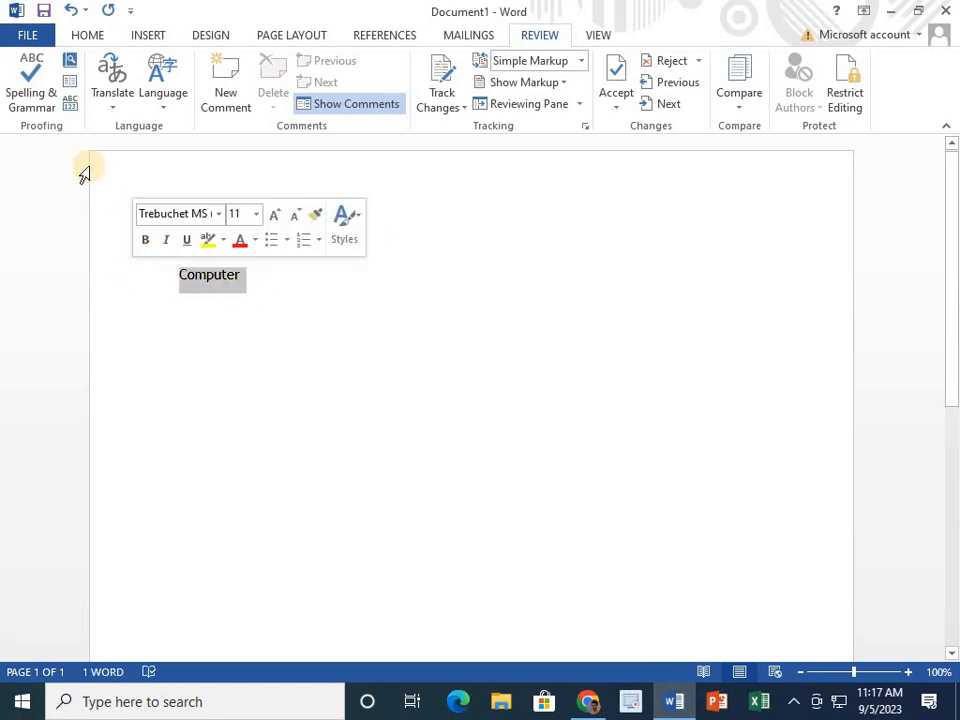
pyautogui.click(69, 81)
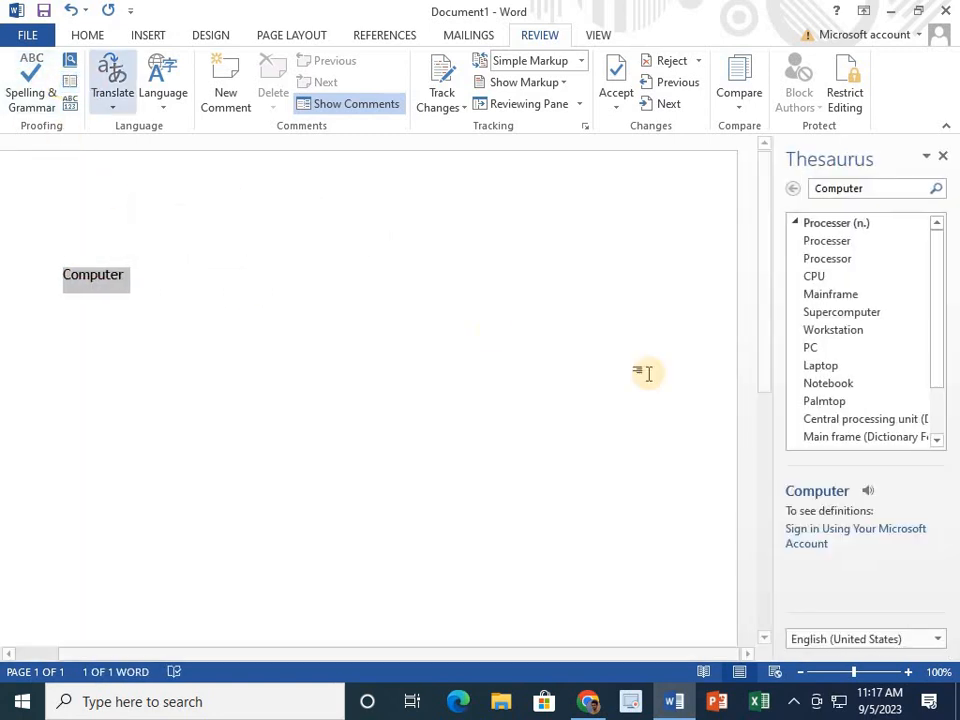
pyautogui.click(873, 491)
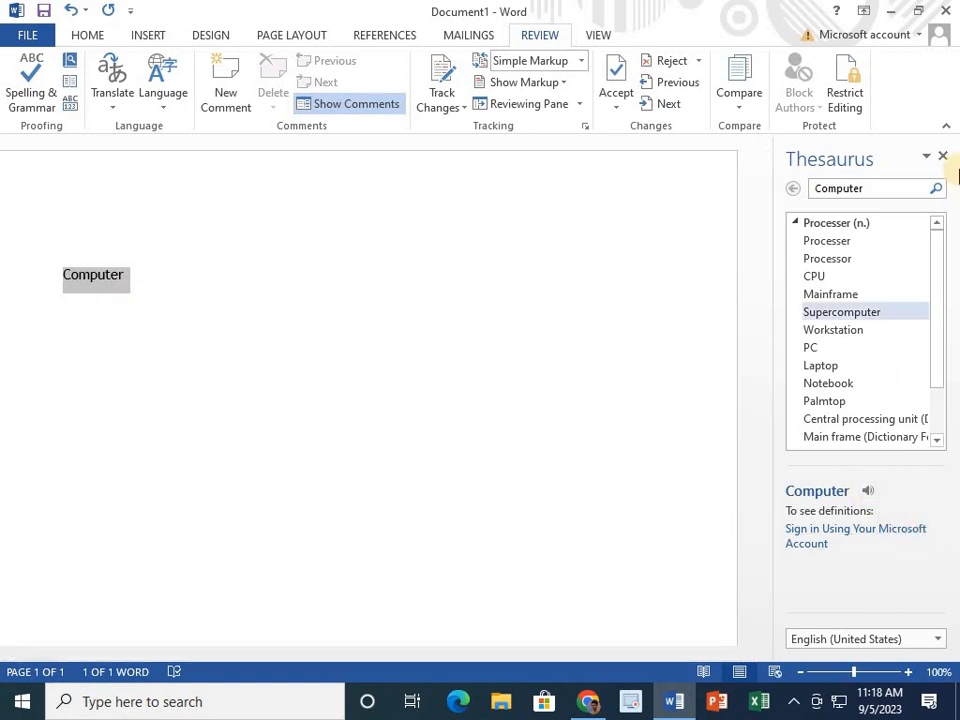
pyautogui.click(942, 157)
# Delete the word "Computer" and generate Word's built-in English sample paragraphs in its place.
pyautogui.moveTo(308, 294); pyautogui.dragTo(137, 248)
pyautogui.press('Delete')
pyautogui.write('=')
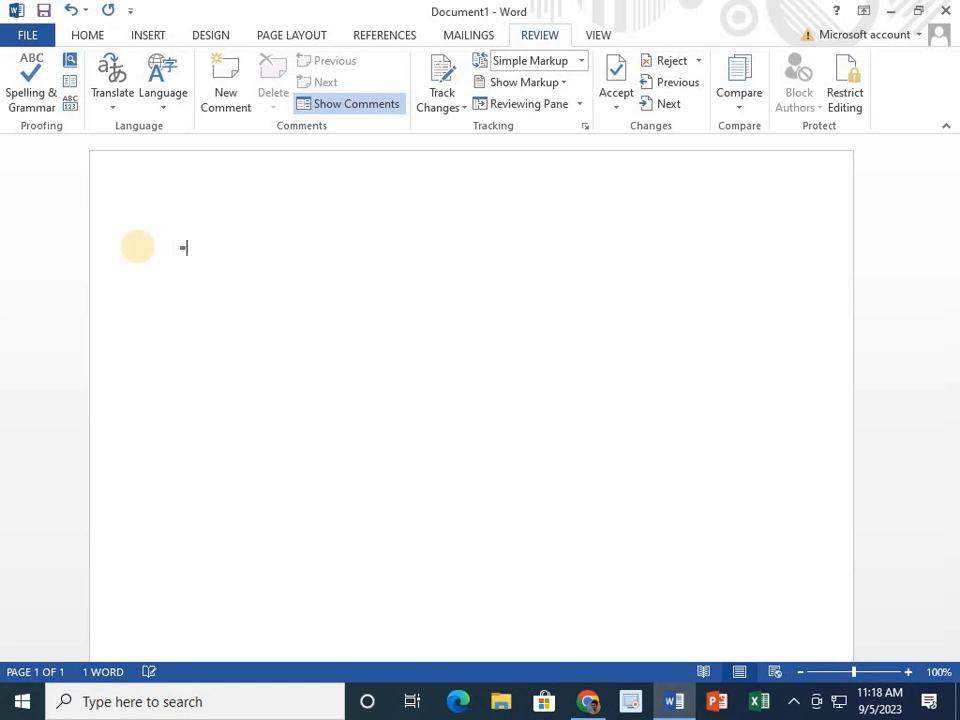
pyautogui.press('BackSpace')
pyautogui.write('=')
pyautogui.press('BackSpace')
pyautogui.press('BackSpace')
pyautogui.press('Return')
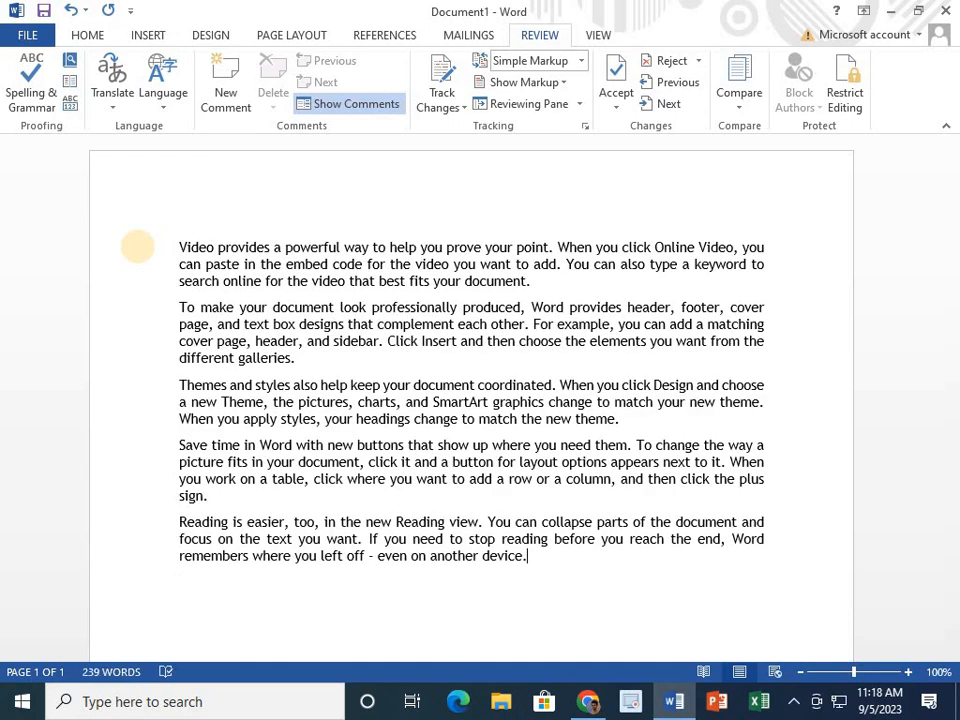
# Replace all the sample paragraphs with placeholder Latin text generated by =lorem().
pyautogui.hotkey('ctrl', 'a')
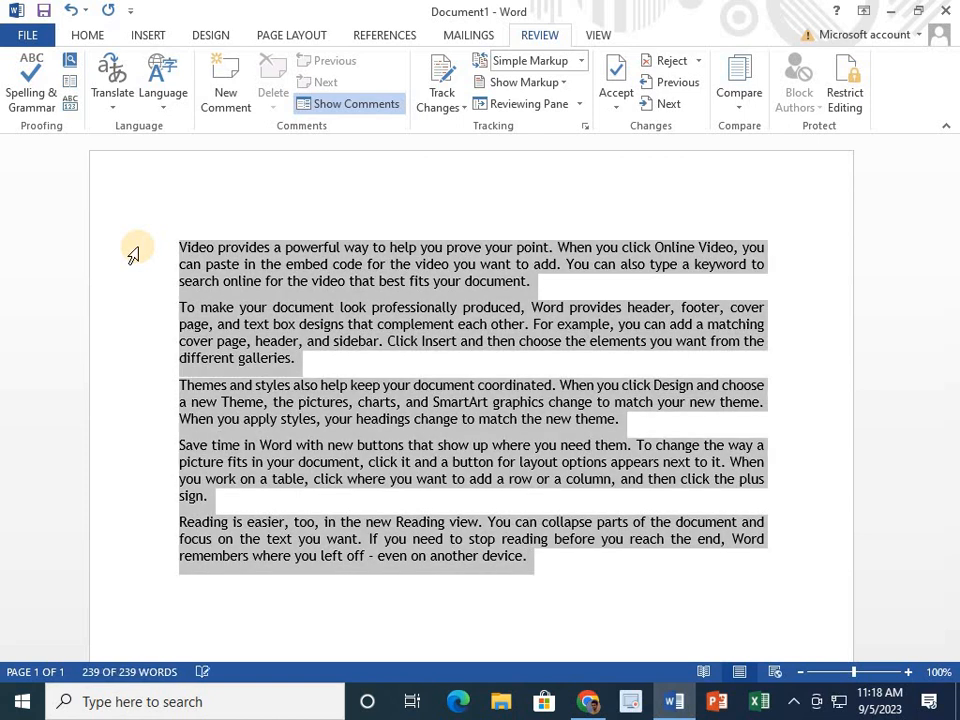
pyautogui.press('Delete')
pyautogui.write('=')
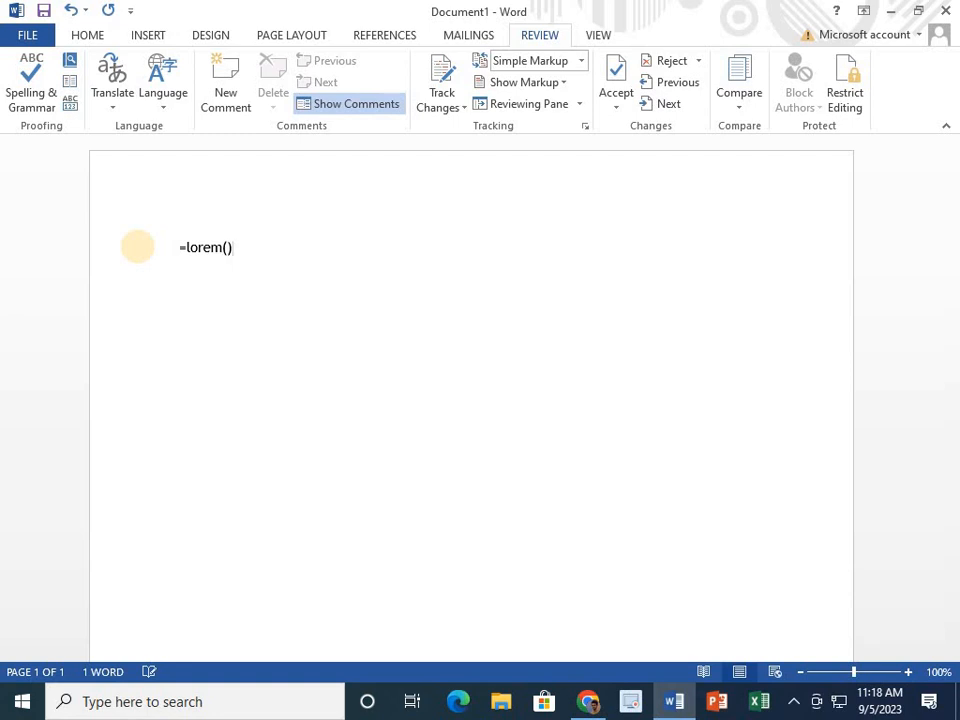
pyautogui.write('lorem()')
pyautogui.press('Return')
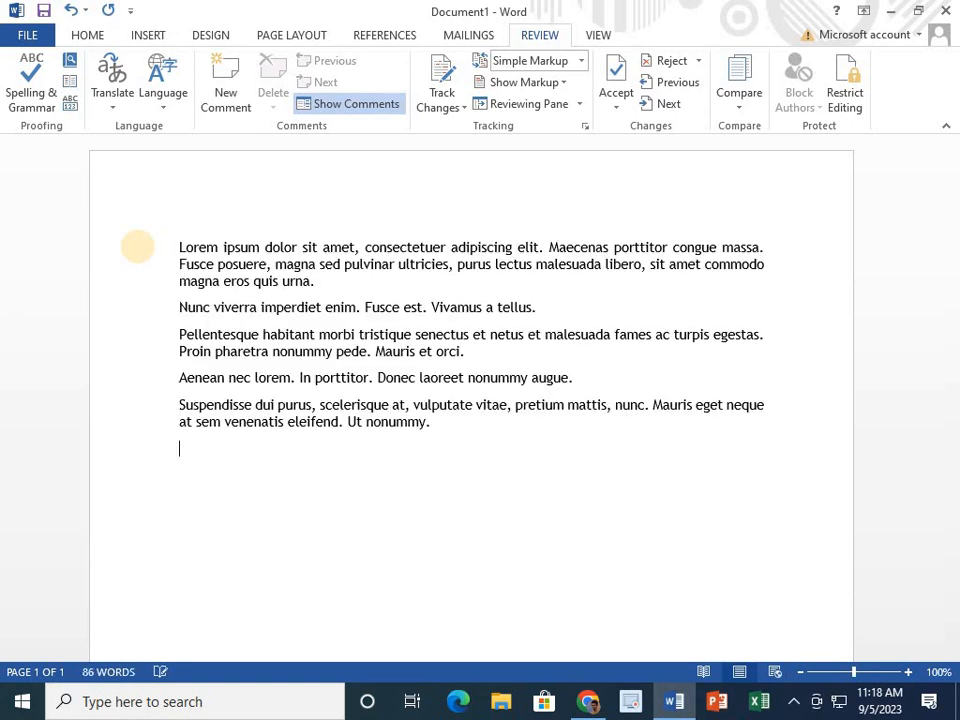
# Delete the Latin placeholder text and generate English sample paragraphs with =rand().
pyautogui.click(180, 246)
pyautogui.moveTo(247, 288); pyautogui.dragTo(187, 223)
pyautogui.press('Delete')
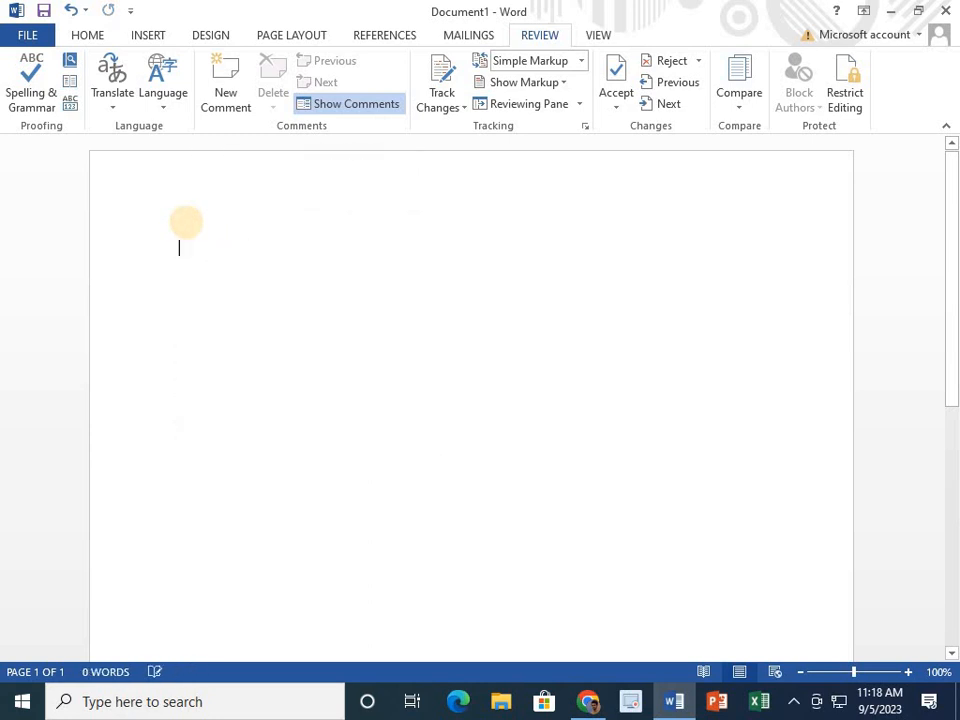
pyautogui.write('=')
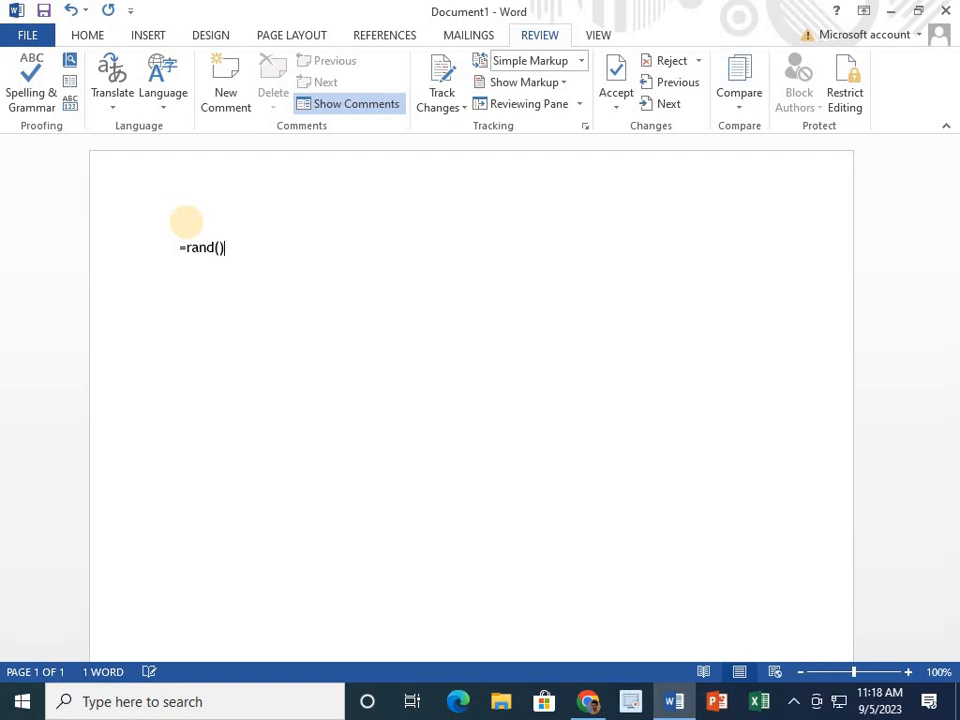
pyautogui.write('rand()')
pyautogui.press('Return')
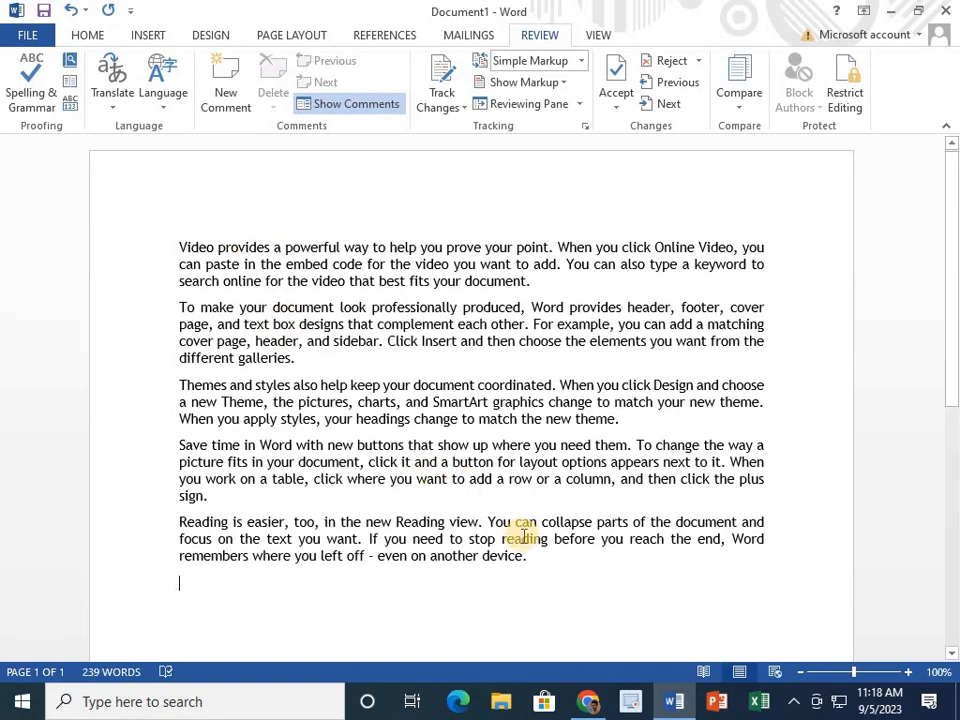
# Select all the sample paragraphs, look them up in the Thesaurus, and close the lookup.
pyautogui.click(547, 562)
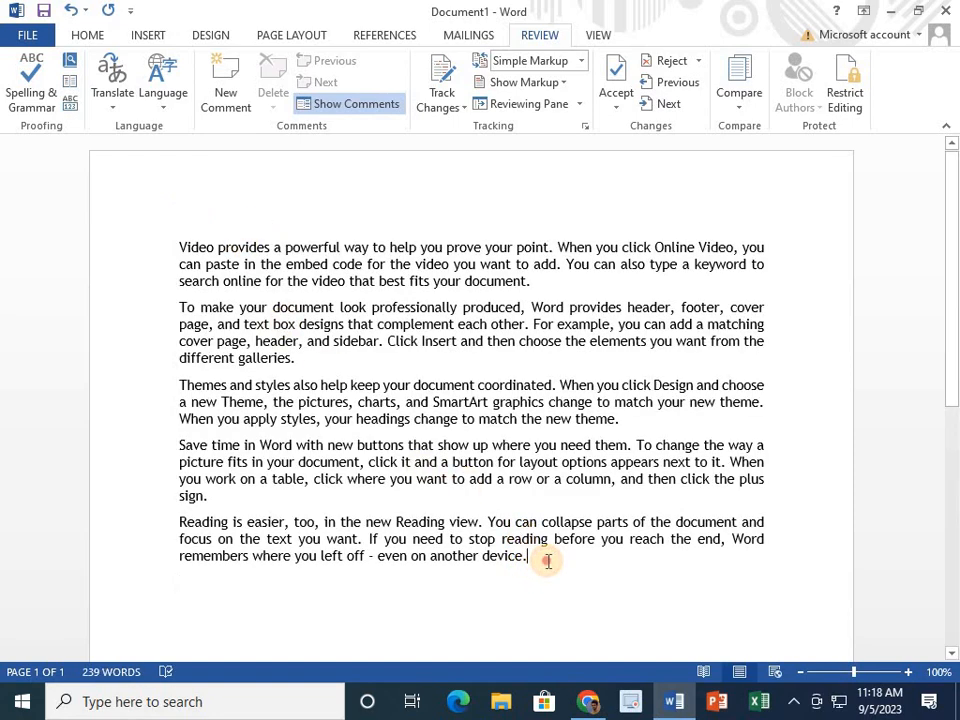
pyautogui.moveTo(547, 562); pyautogui.dragTo(96, 178)
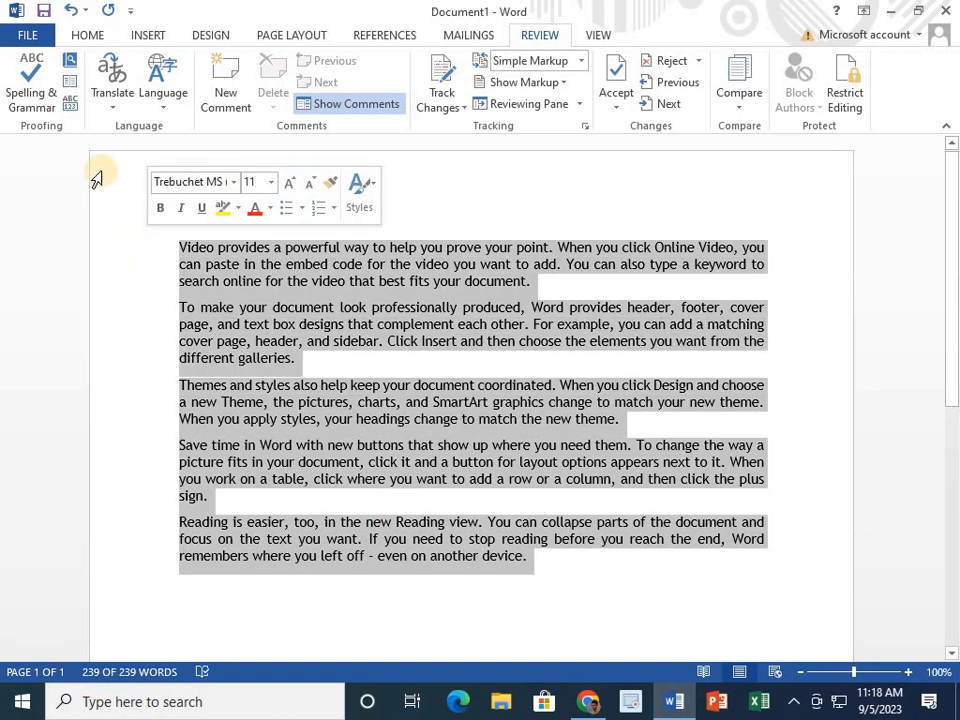
pyautogui.click(70, 82)
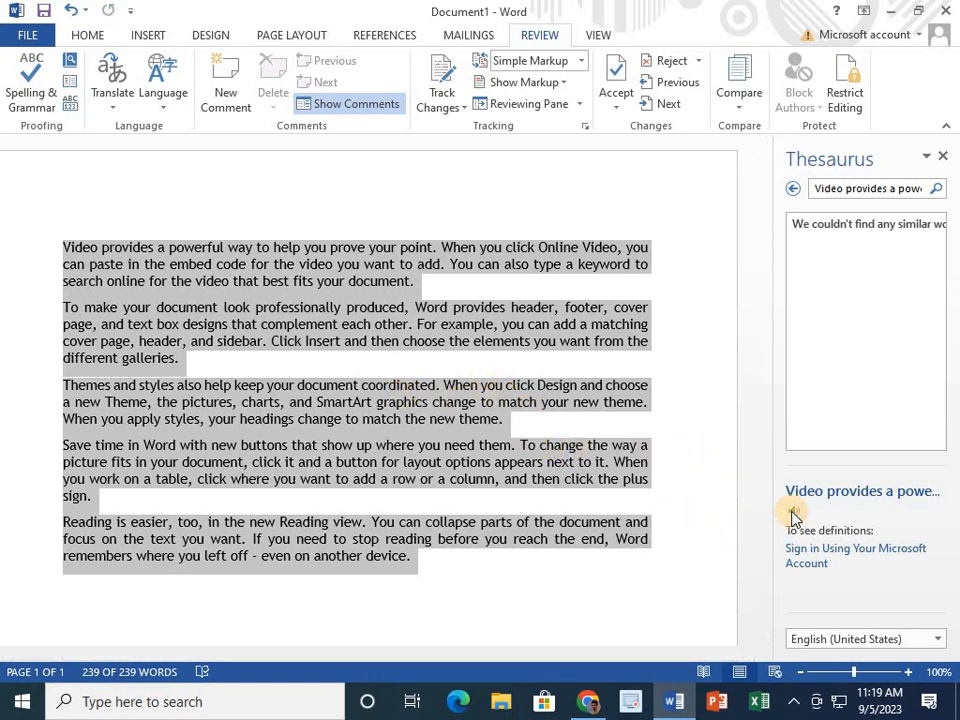
pyautogui.click(943, 158)
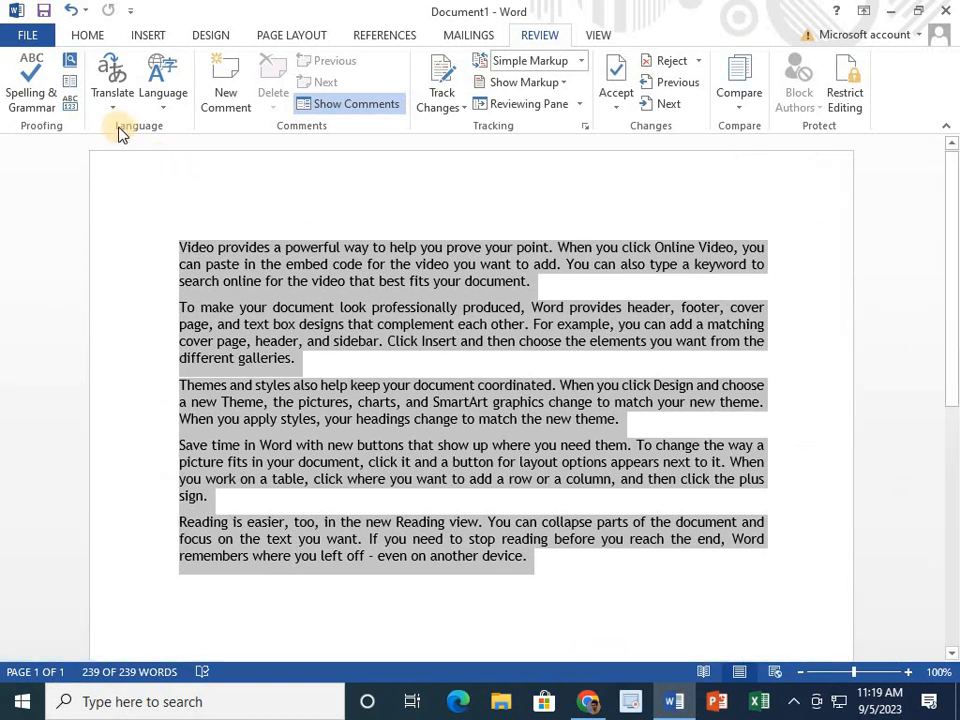
pyautogui.click(68, 106)
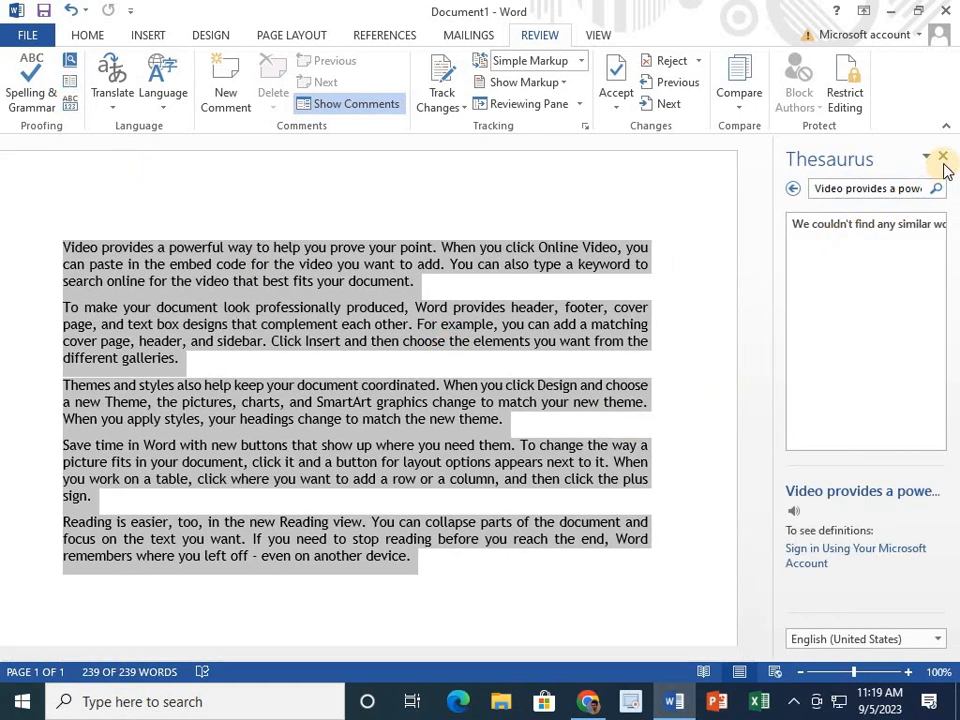
pyautogui.click(942, 156)
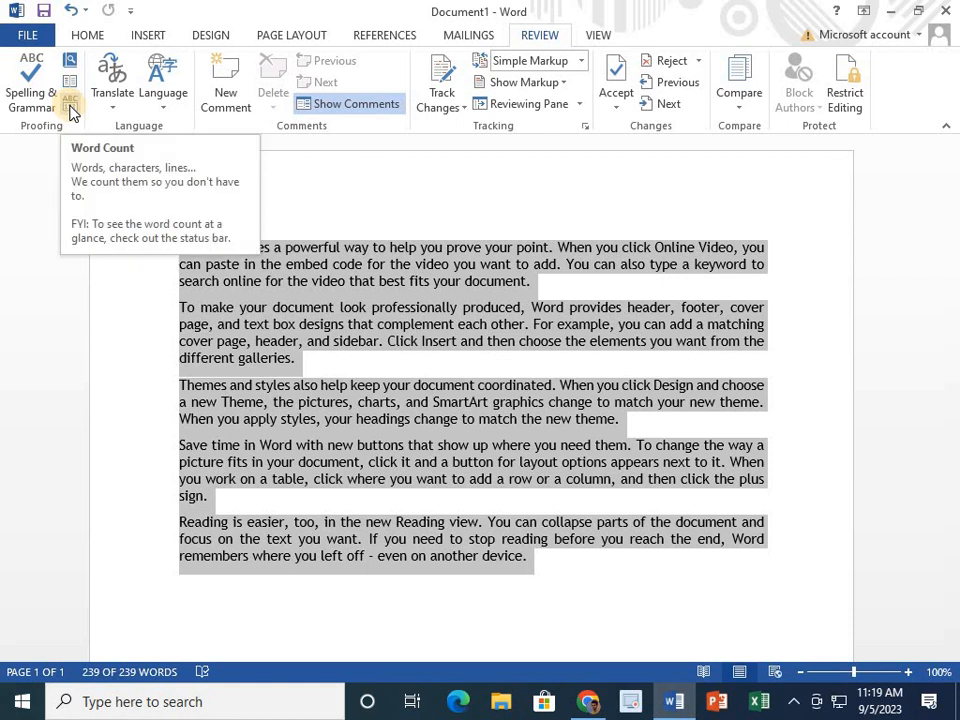
# Check the word count statistics for the selected sample paragraphs, closing the results after each check.
pyautogui.click(140, 670)
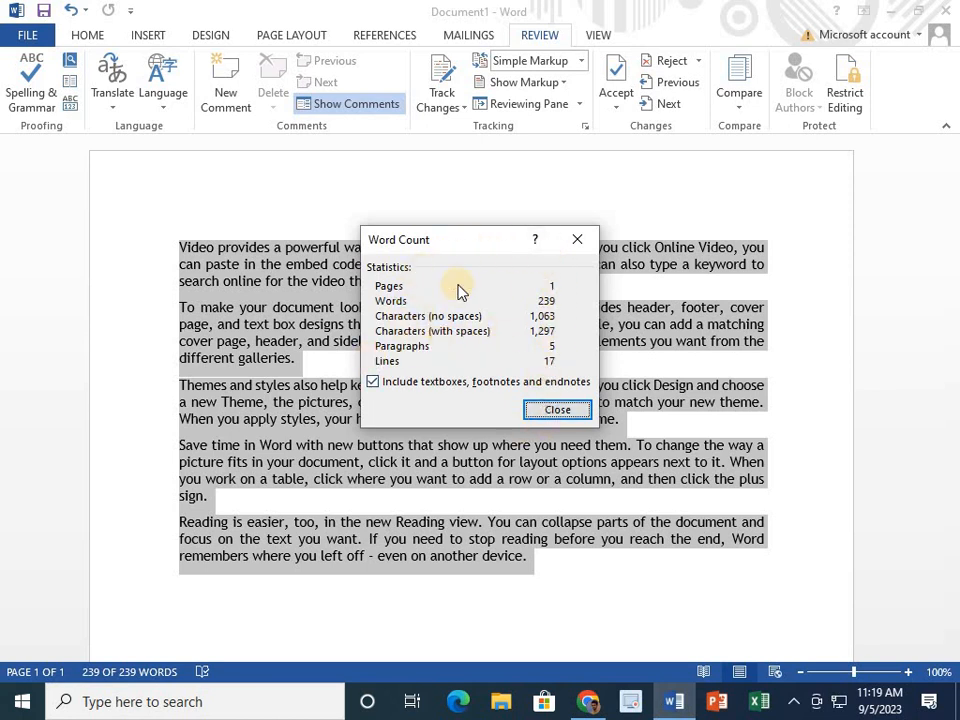
pyautogui.click(577, 239)
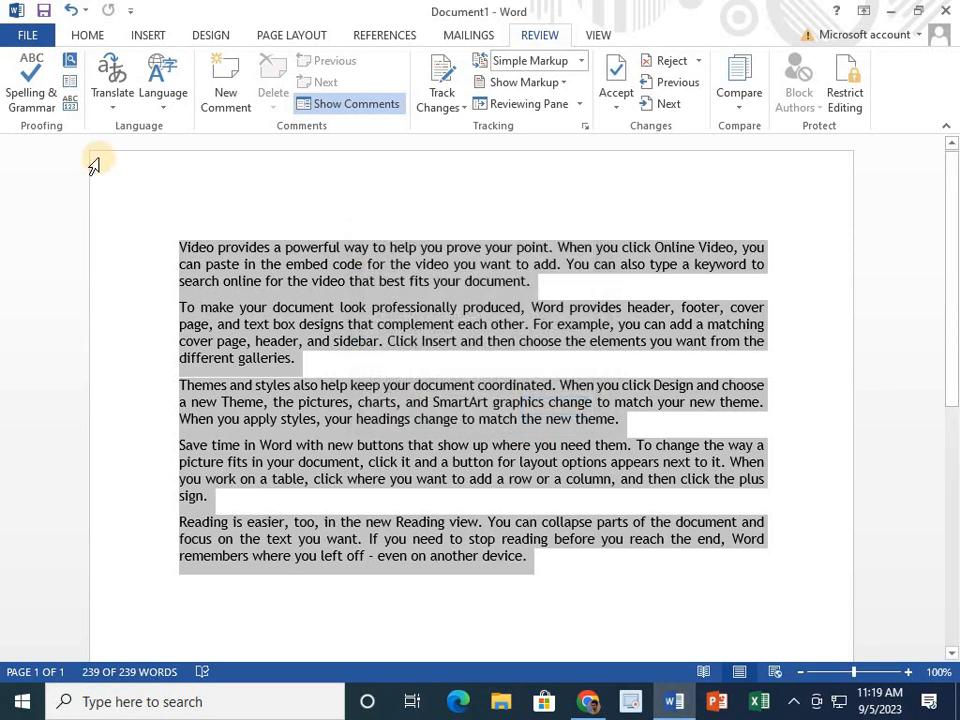
pyautogui.click(70, 107)
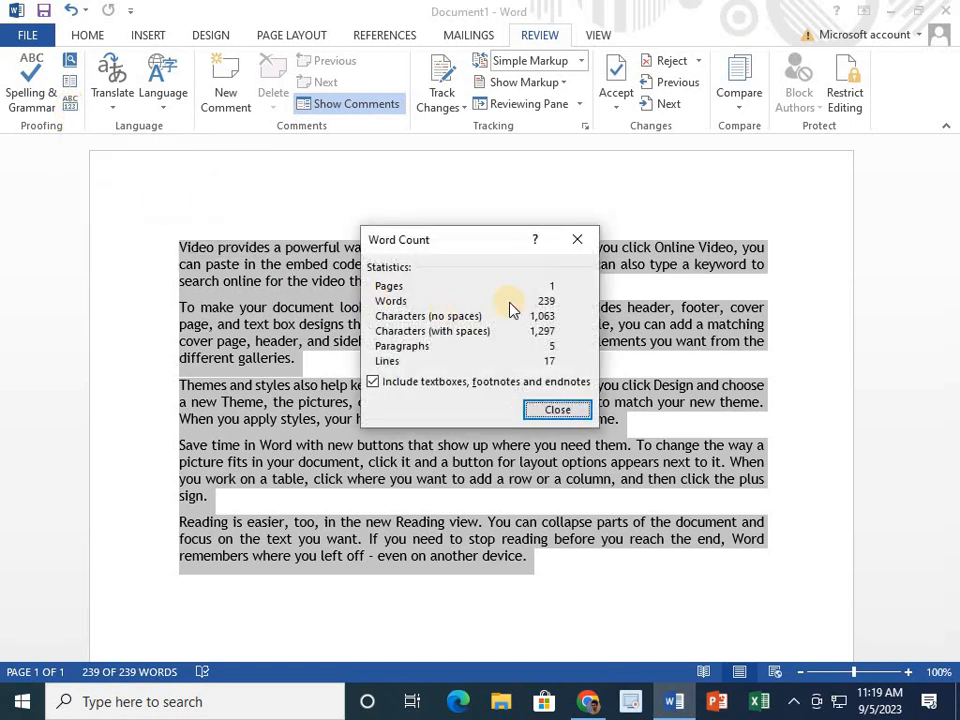
pyautogui.click(573, 244)
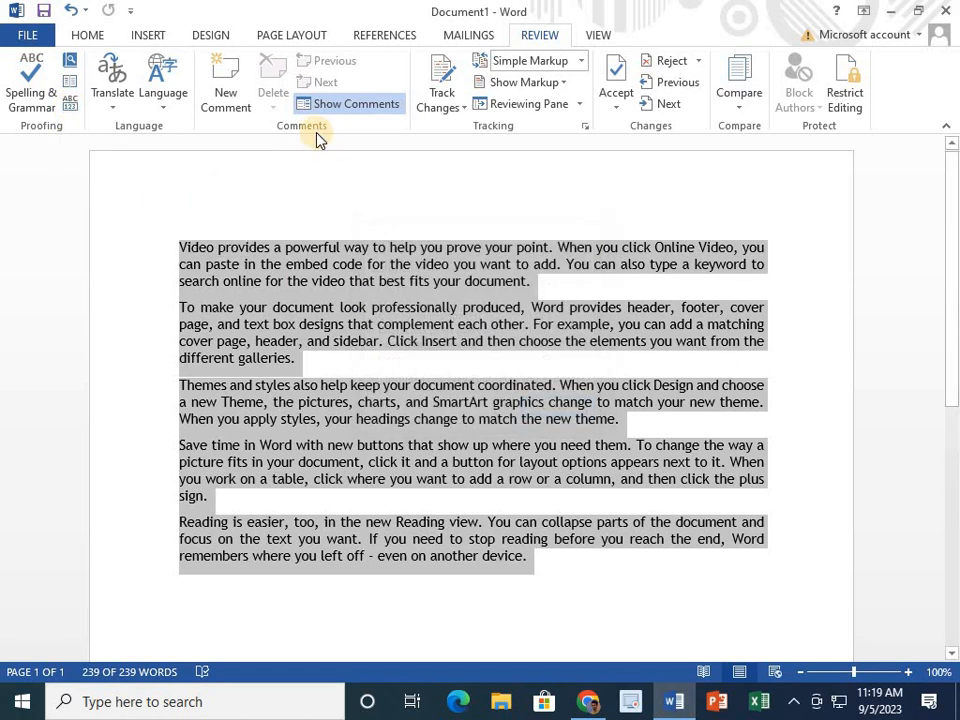
pyautogui.click(100, 104)
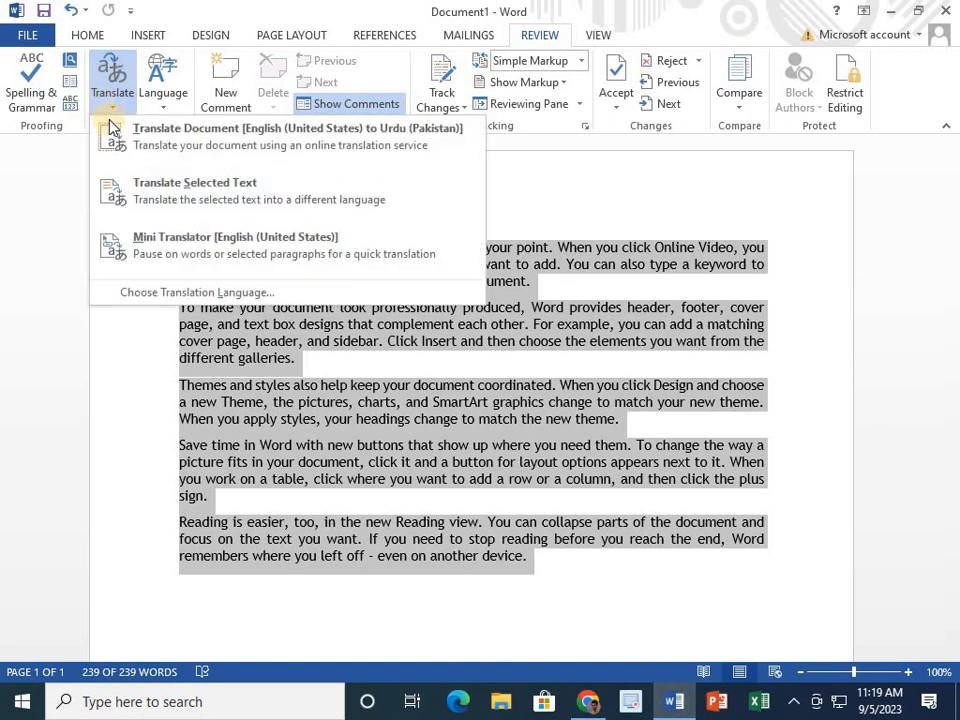
pyautogui.click(330, 155)
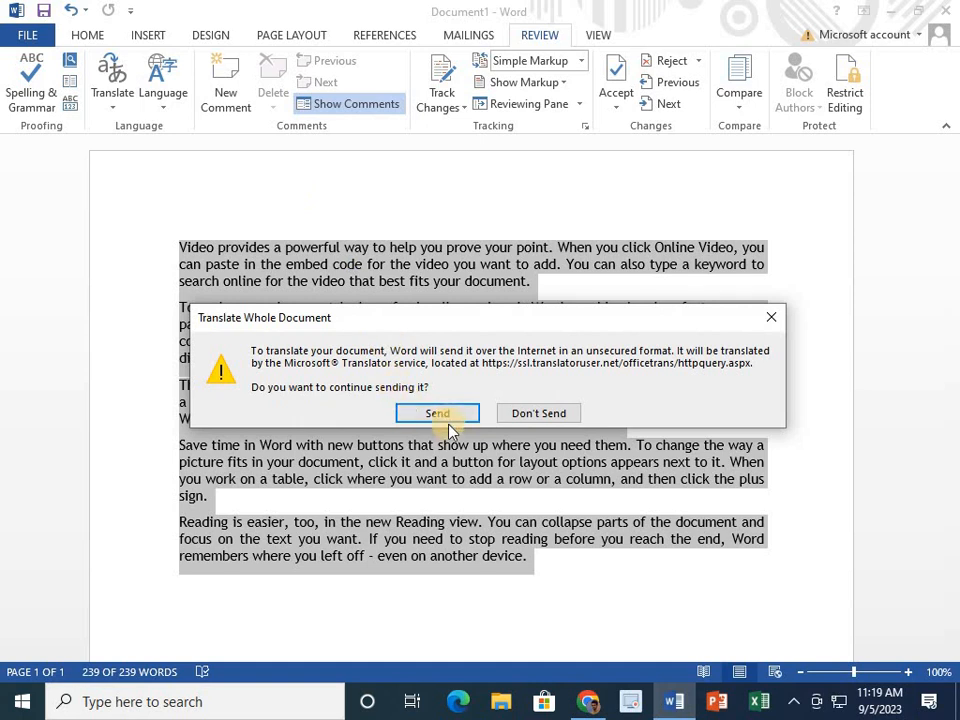
pyautogui.click(770, 317)
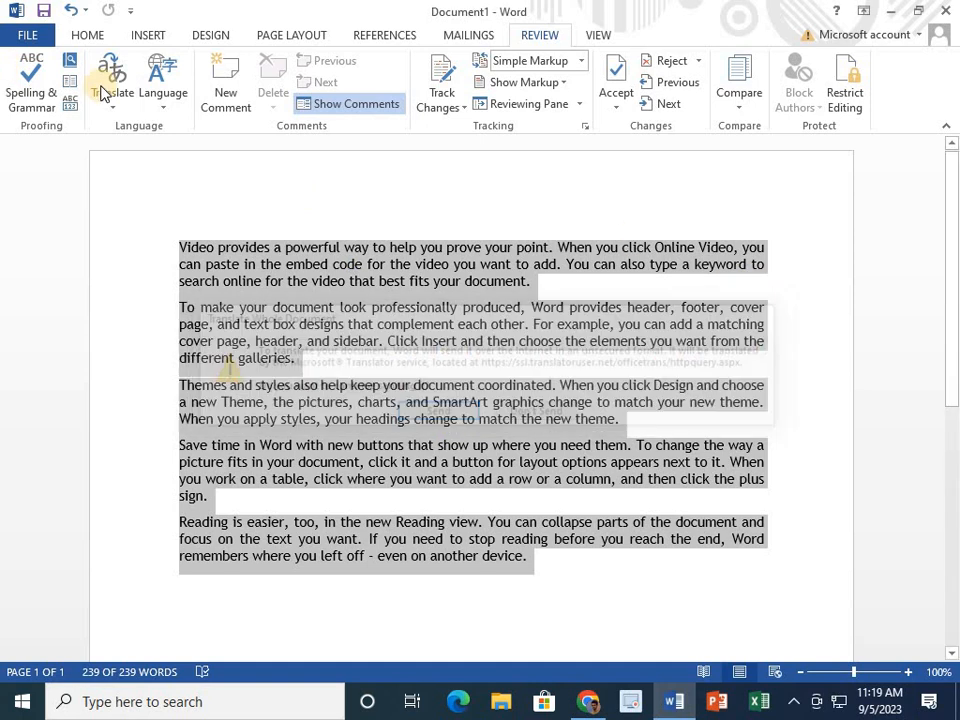
# Translate the whole document from English (United States) to Urdu (Pakistan), agreeing to send it to the online translation service.
pyautogui.click(111, 100)
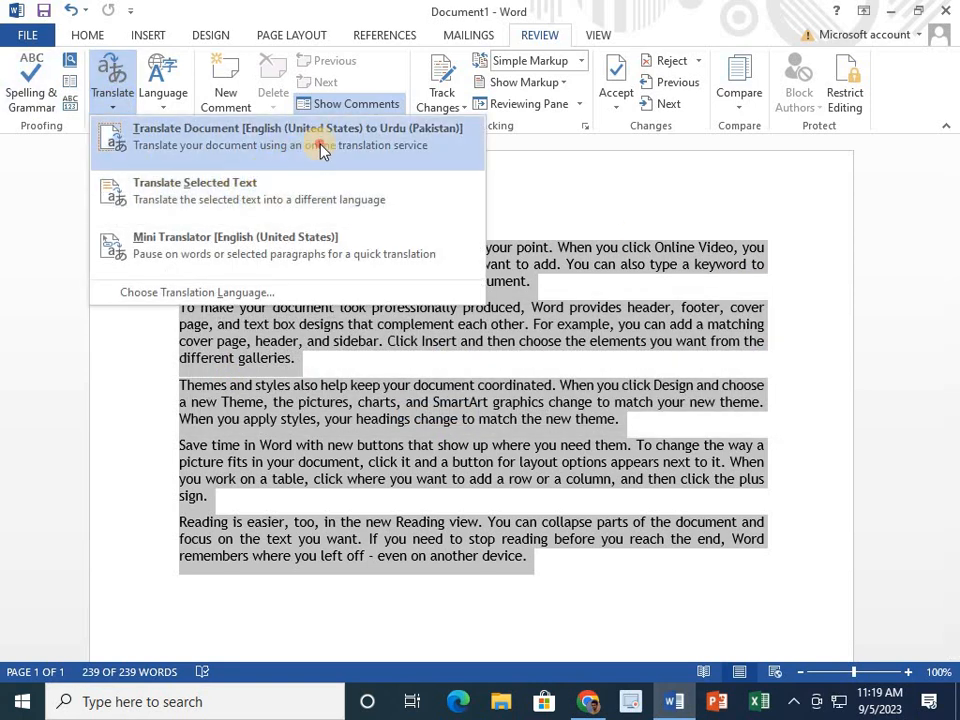
pyautogui.click(320, 150)
pyautogui.click(432, 410)
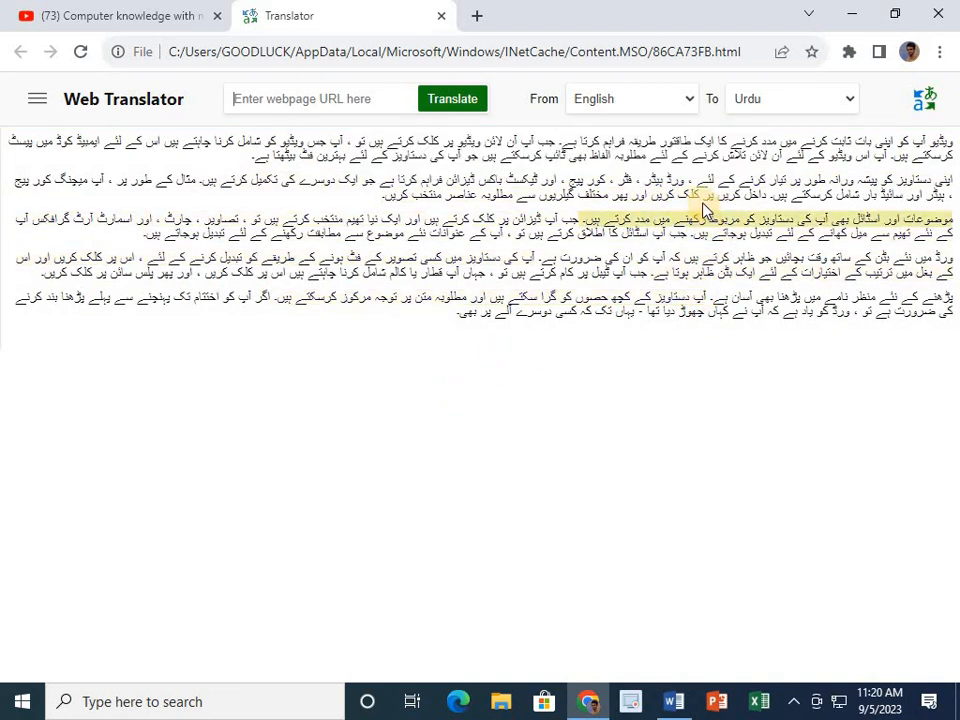
# Examine the target languages offered by the web translator, then close the translation page and return to Word.
pyautogui.click(848, 104)
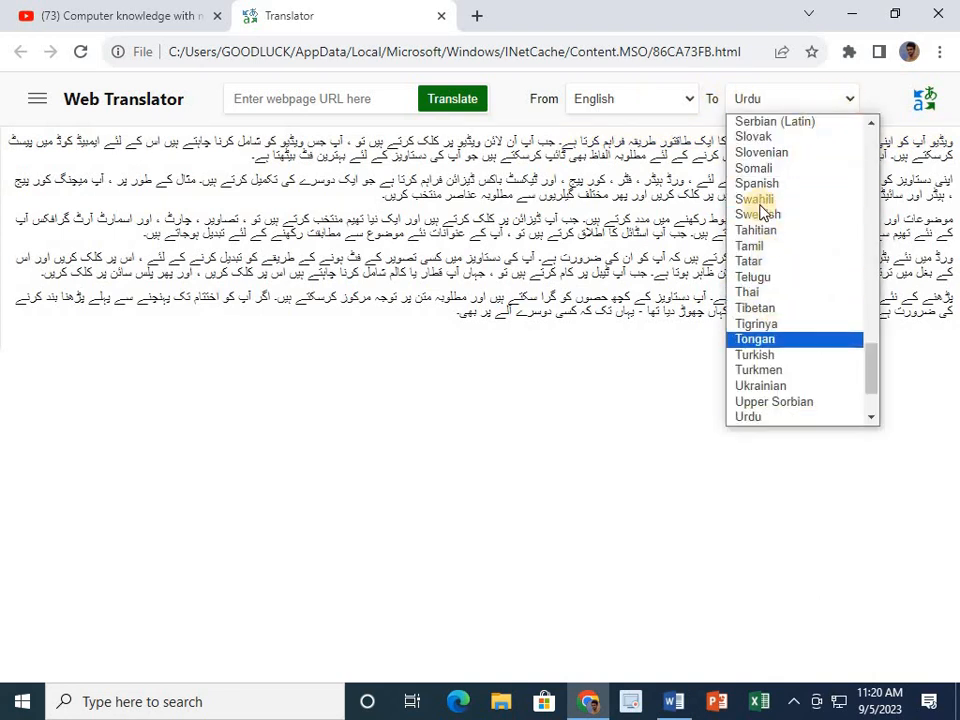
pyautogui.click(613, 397)
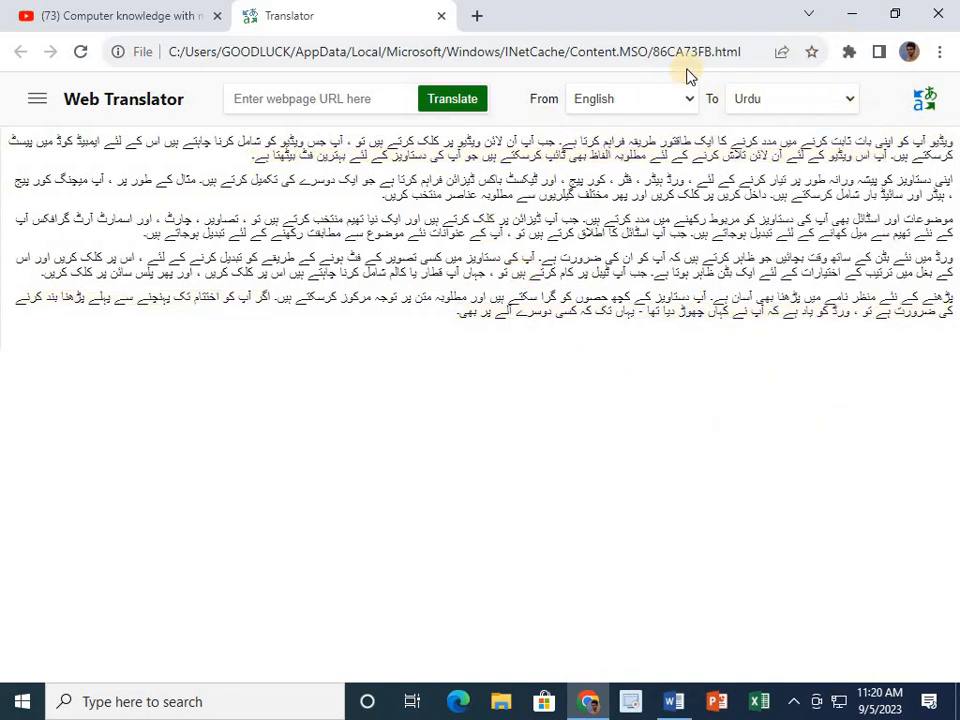
pyautogui.click(441, 16)
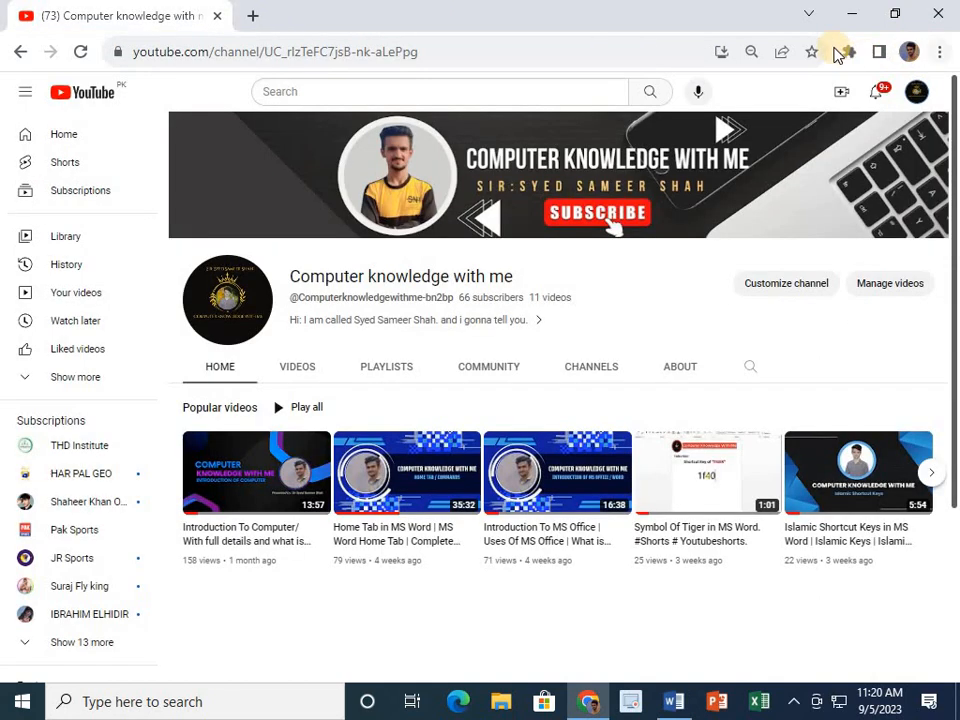
pyautogui.click(851, 15)
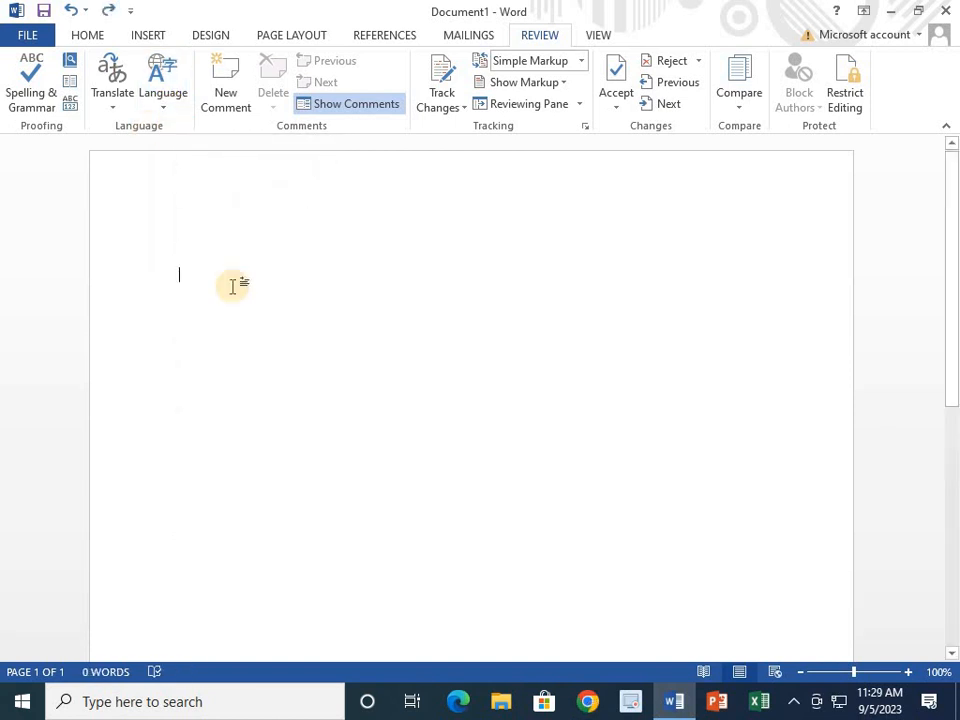
# View the proofing language settings for the blank document and close them without changes.
pyautogui.click(160, 108)
pyautogui.click(206, 137)
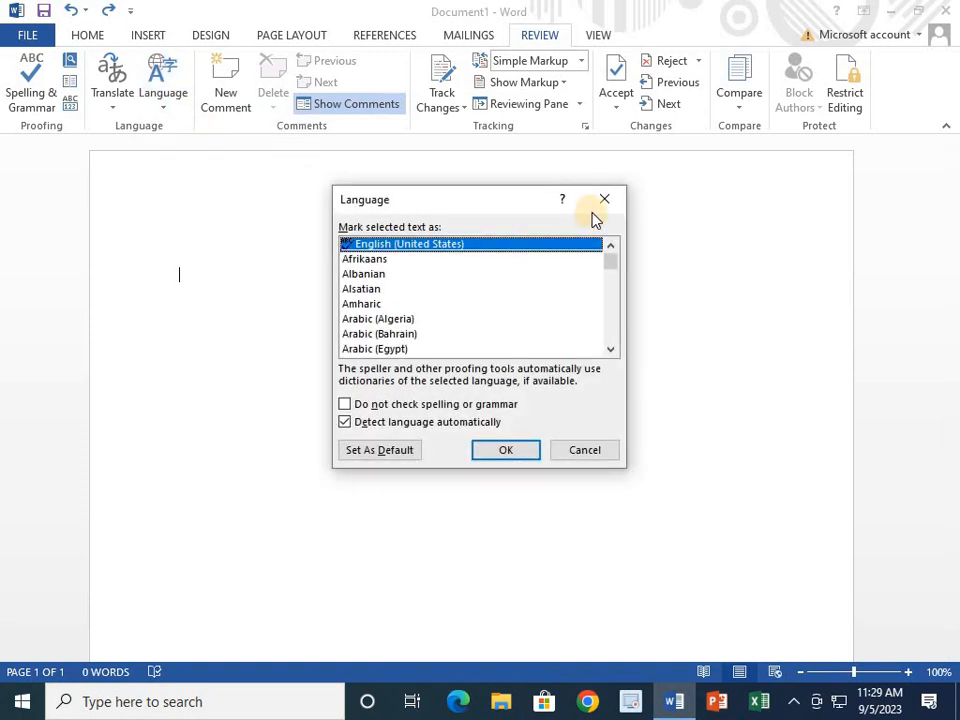
pyautogui.click(590, 201)
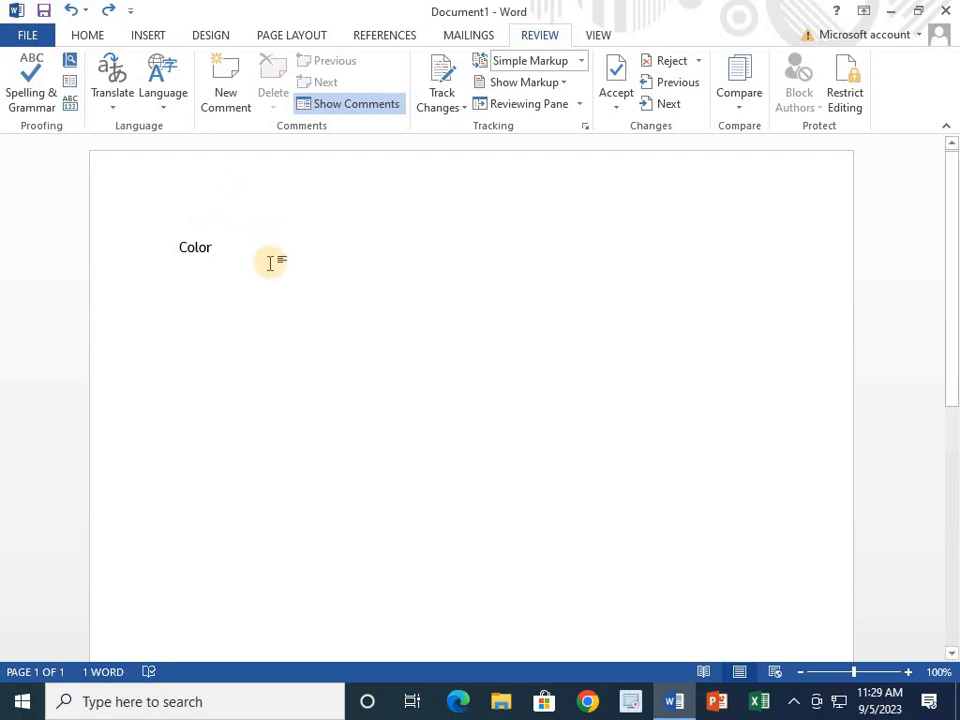
# Enter the British spelling "colour" on a new line below "Color", undoing unwanted entries.
pyautogui.press('Return')
pyautogui.write('Colour')
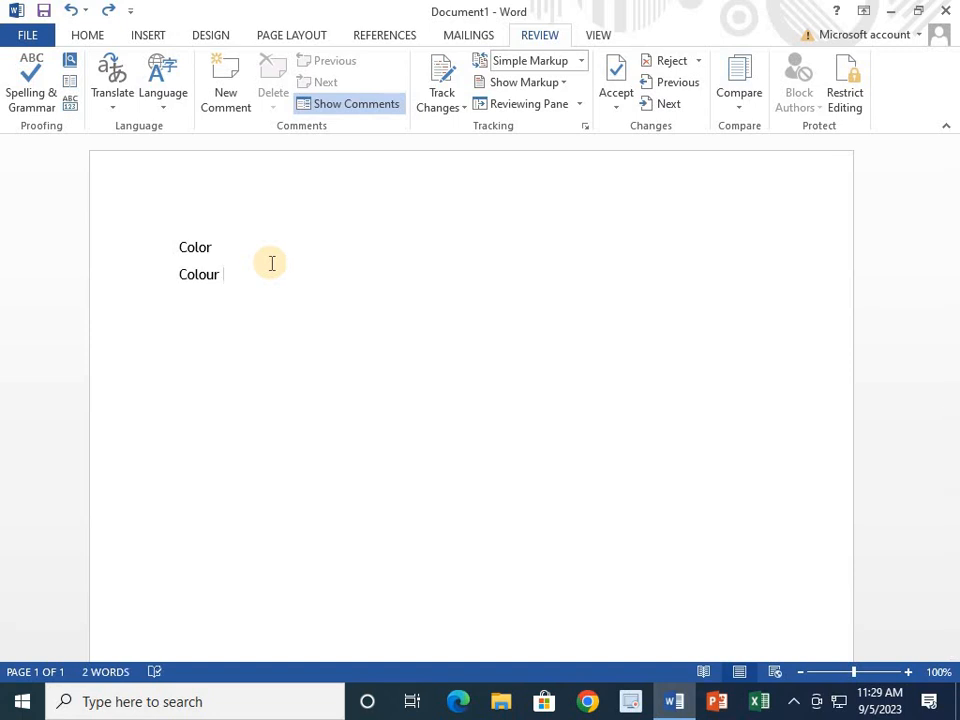
pyautogui.hotkey('ctrl', 'z')
pyautogui.press('Return')
pyautogui.hotkey('ctrl', 'z')
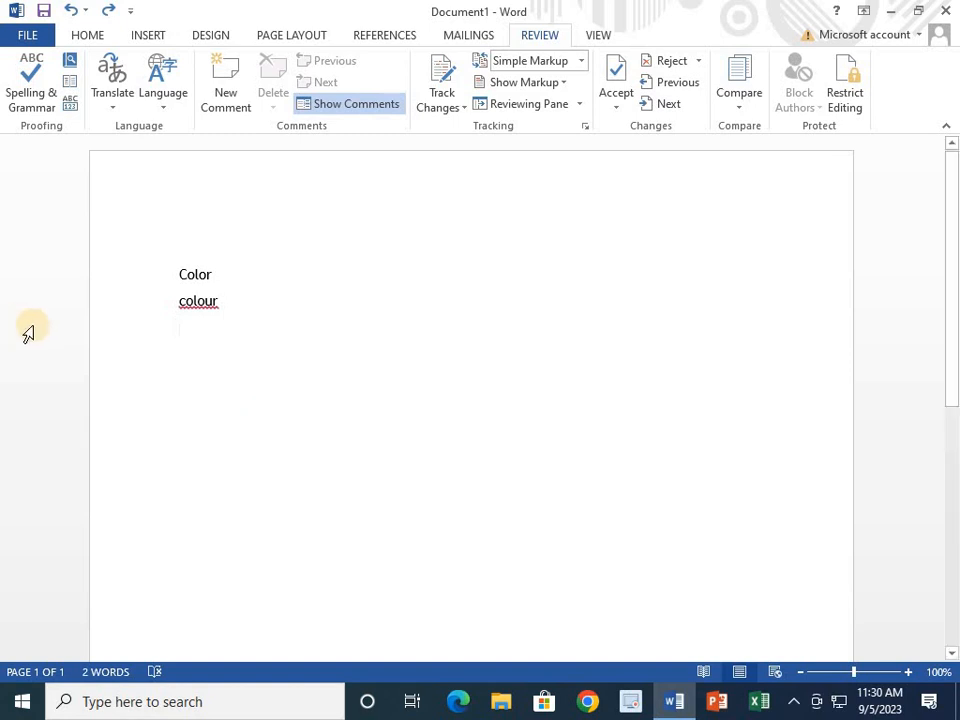
pyautogui.moveTo(165, 274); pyautogui.dragTo(176, 339)
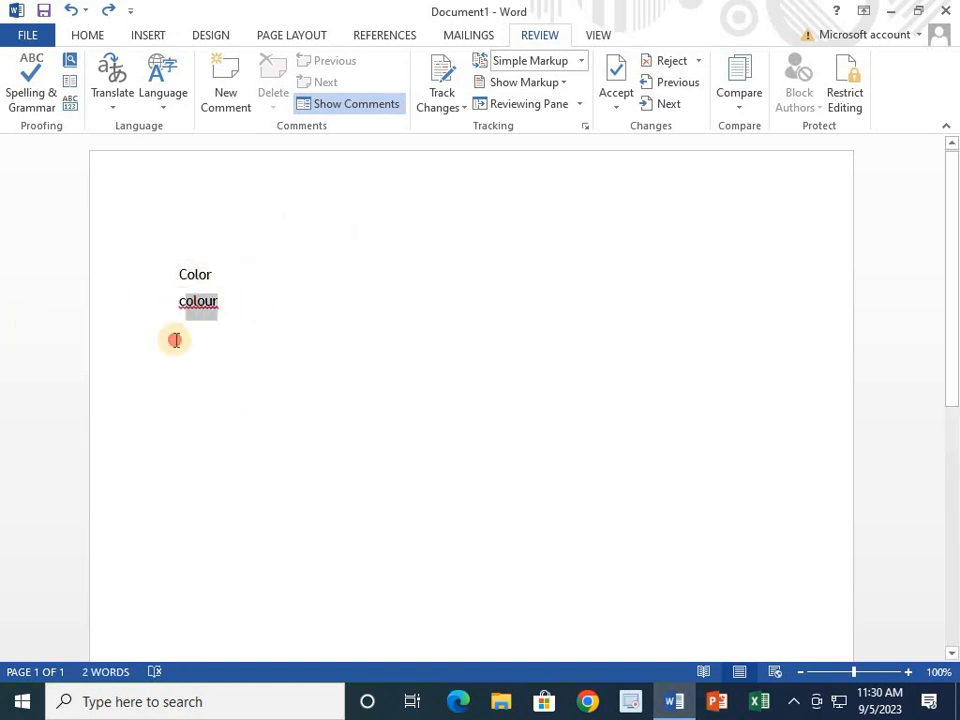
pyautogui.click(219, 276)
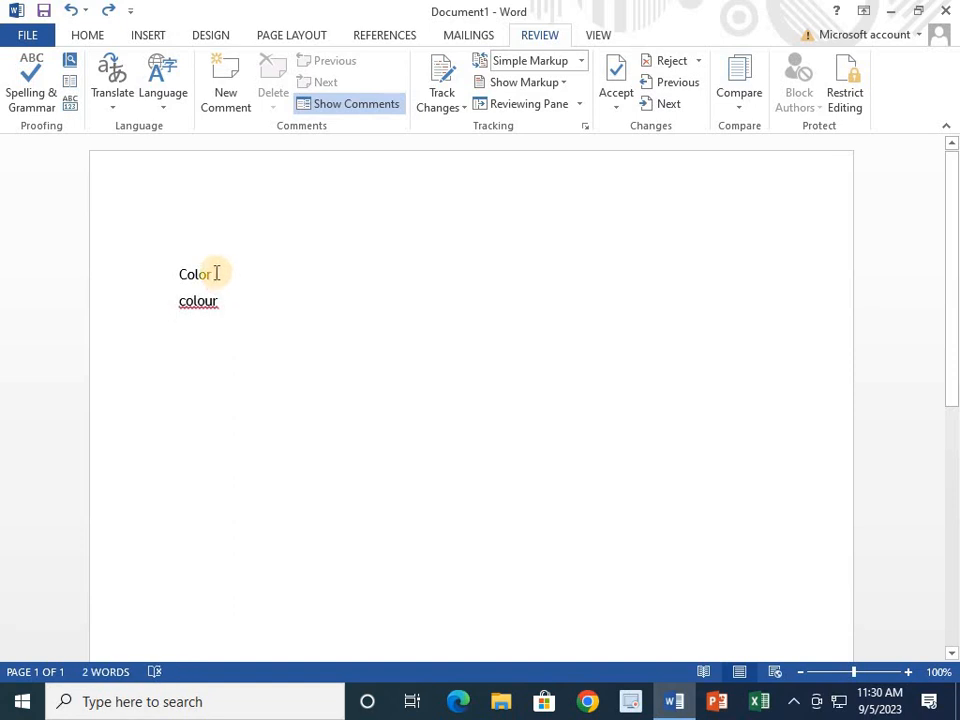
pyautogui.moveTo(216, 273); pyautogui.dragTo(176, 272)
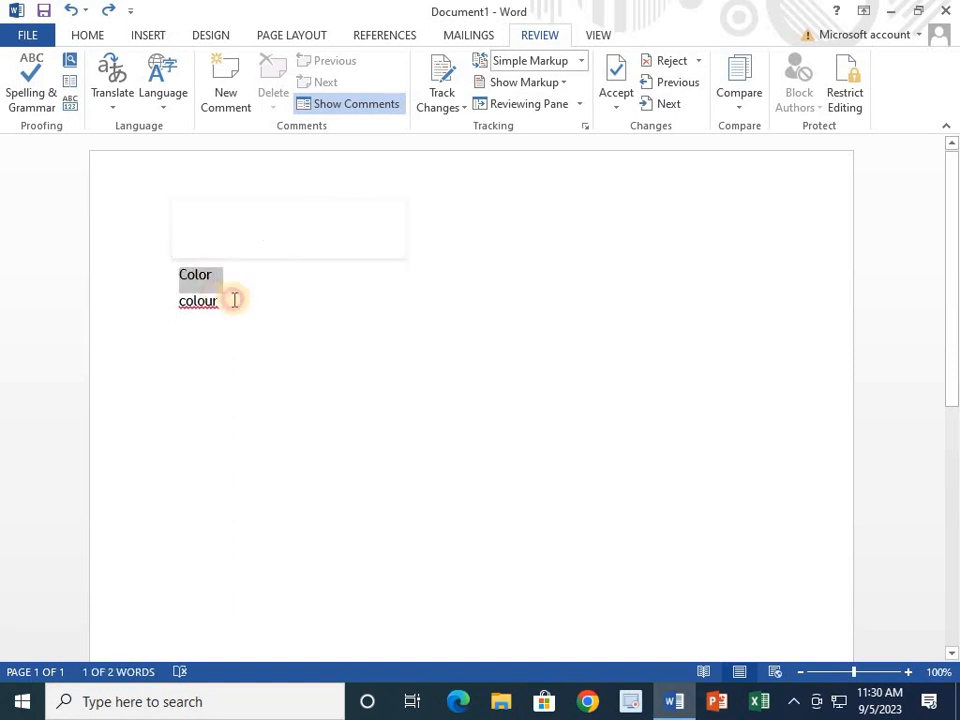
pyautogui.click(194, 302)
pyautogui.doubleClick(194, 302)
pyautogui.click(219, 279)
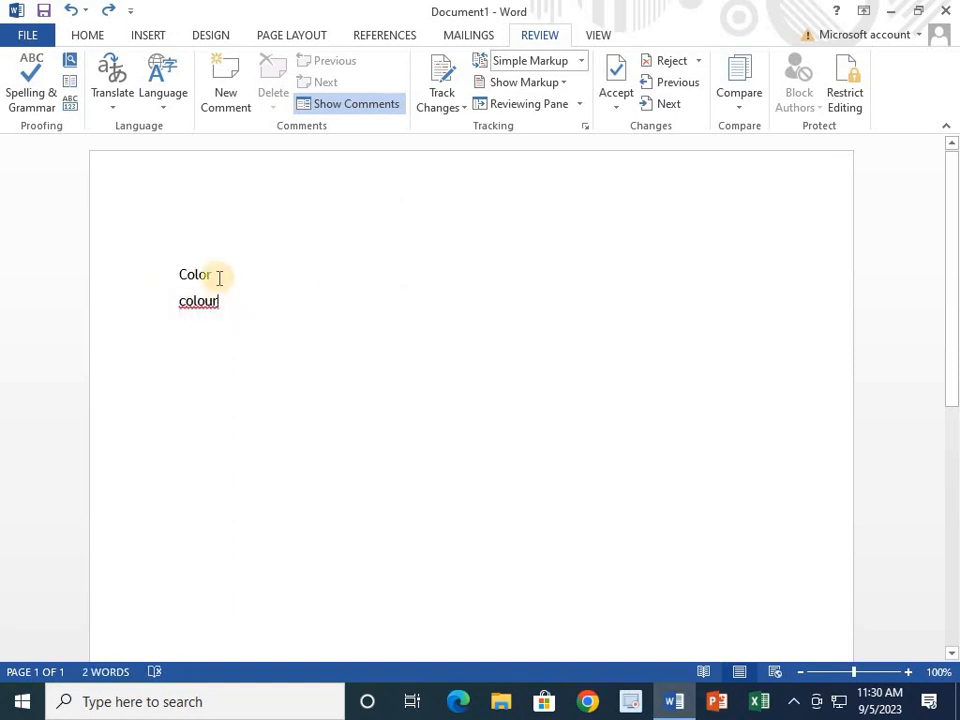
# Select the word "Color", view its proofing language settings, and close them without changes.
pyautogui.moveTo(171, 270)
pyautogui.mouseDown()
pyautogui.moveTo(251, 296)
pyautogui.moveTo(189, 273)
pyautogui.moveTo(181, 282)
pyautogui.mouseUp()
pyautogui.click(225, 276)
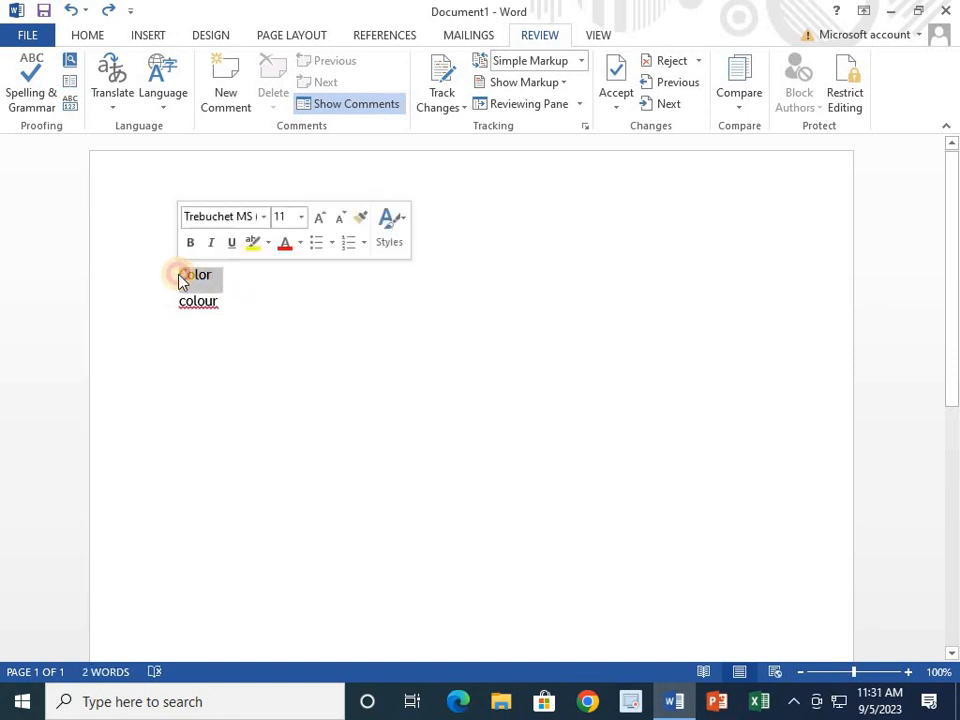
pyautogui.click(163, 108)
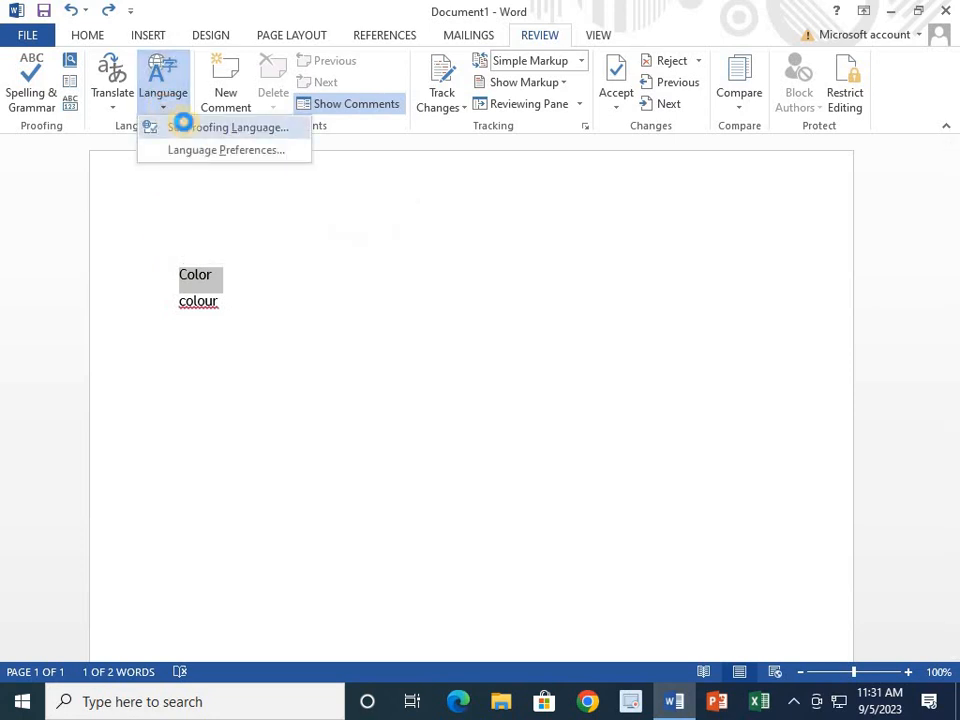
pyautogui.click(183, 126)
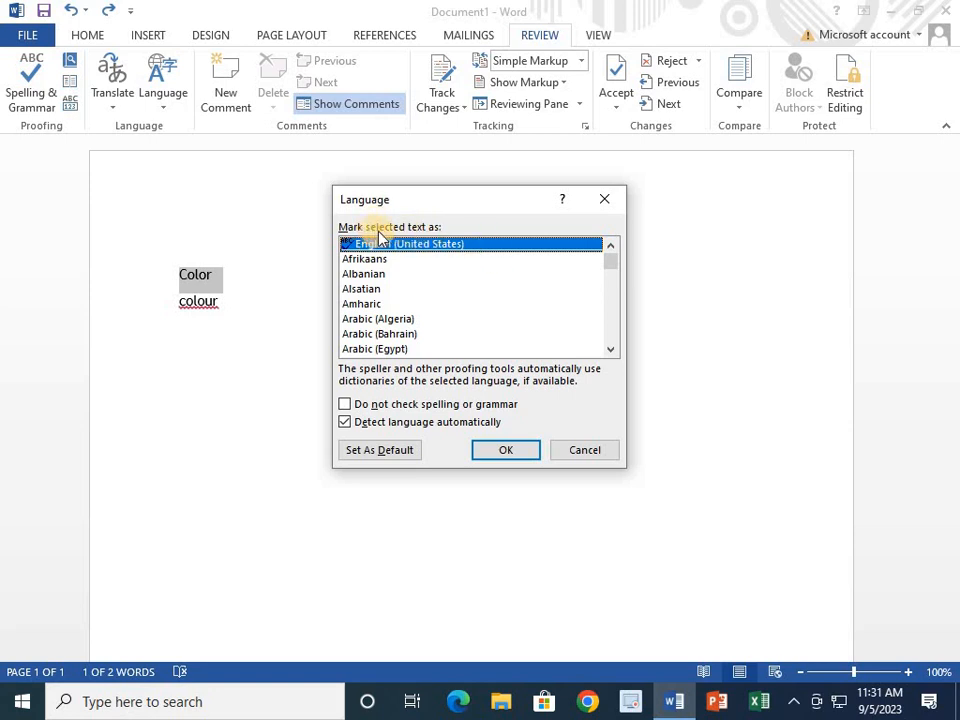
pyautogui.click(602, 199)
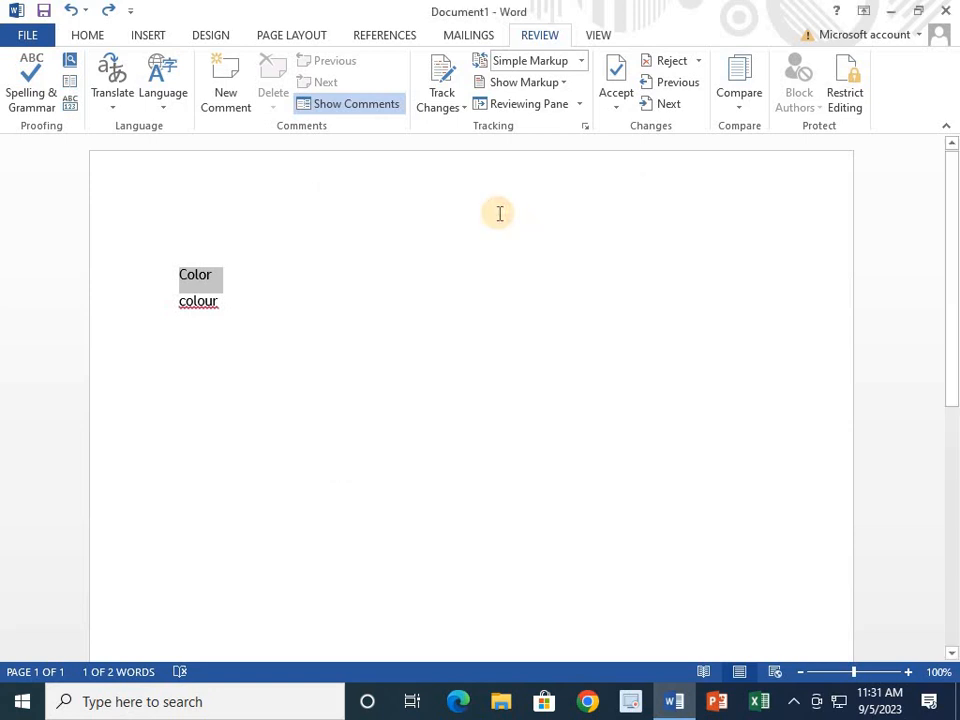
pyautogui.click(212, 274)
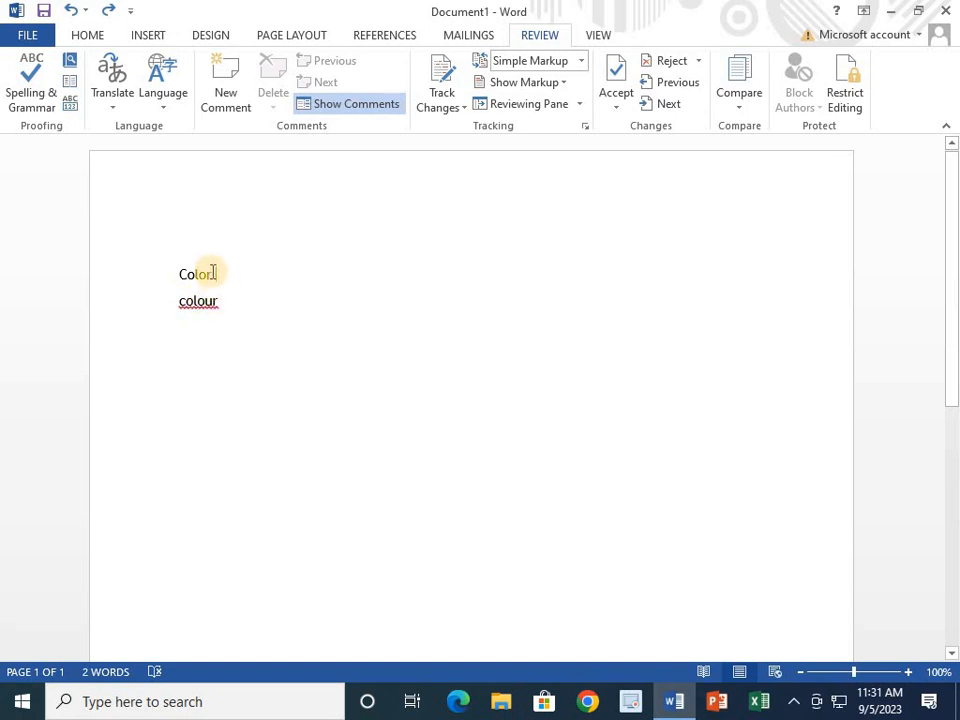
pyautogui.moveTo(223, 302); pyautogui.dragTo(188, 306)
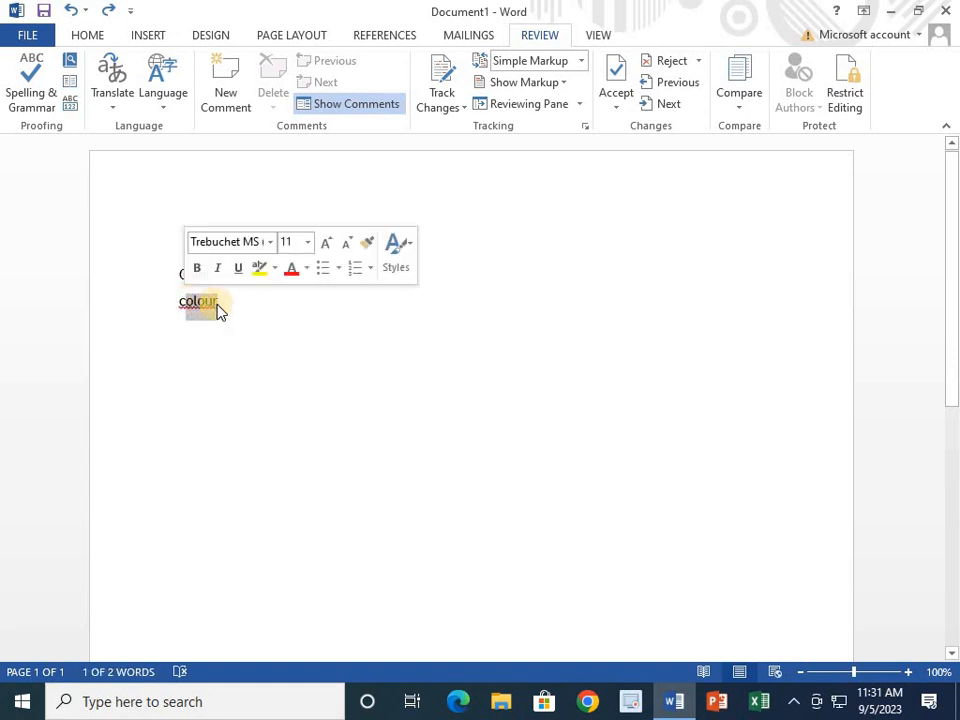
pyautogui.click(207, 301)
pyautogui.moveTo(183, 302); pyautogui.dragTo(228, 318)
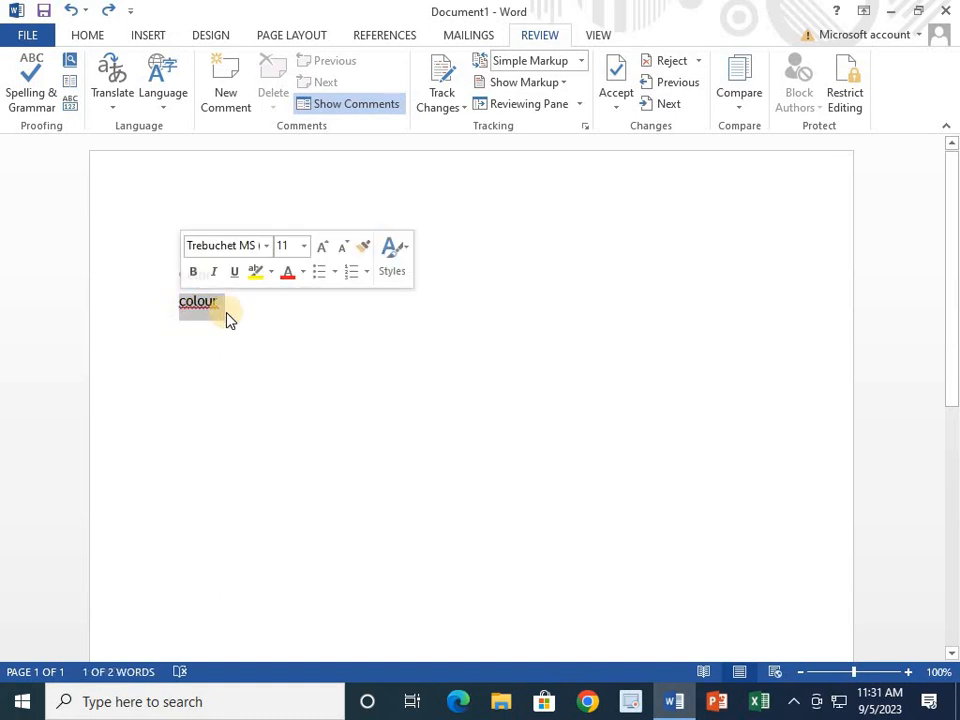
pyautogui.click(218, 300)
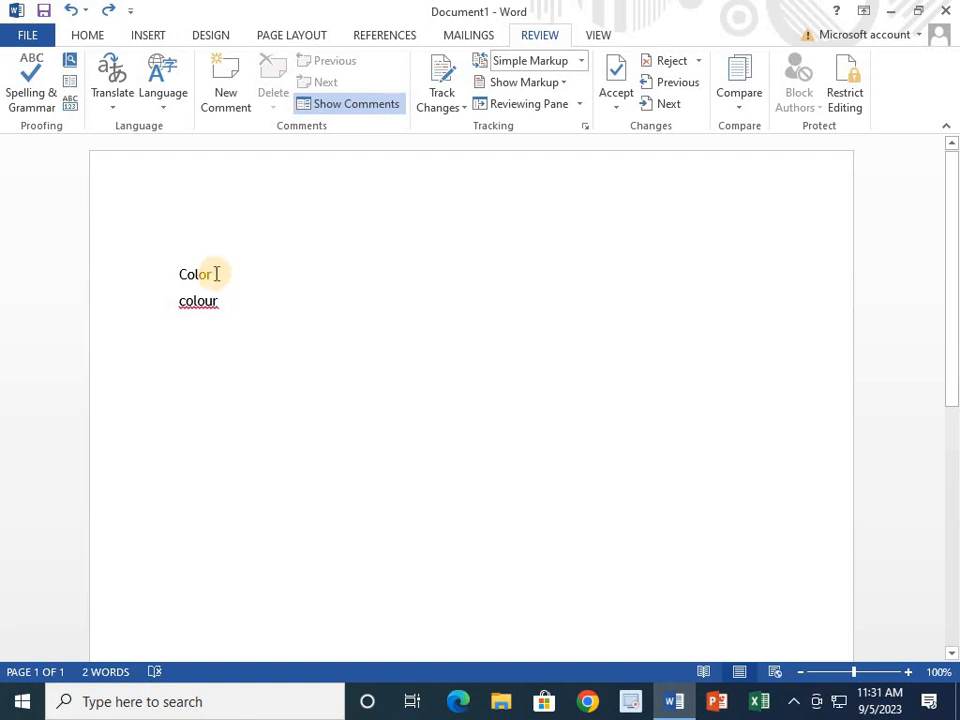
# Browse the proofing languages available for the selected "Color" line, then close the language settings without changes.
pyautogui.click(168, 102)
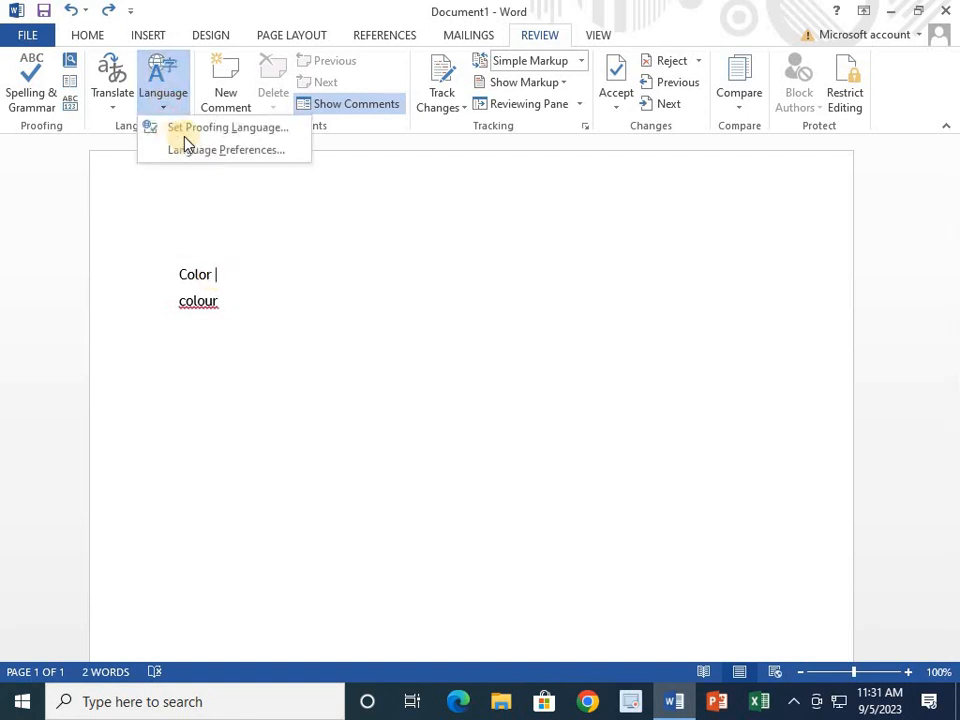
pyautogui.click(200, 274)
pyautogui.doubleClick(195, 274)
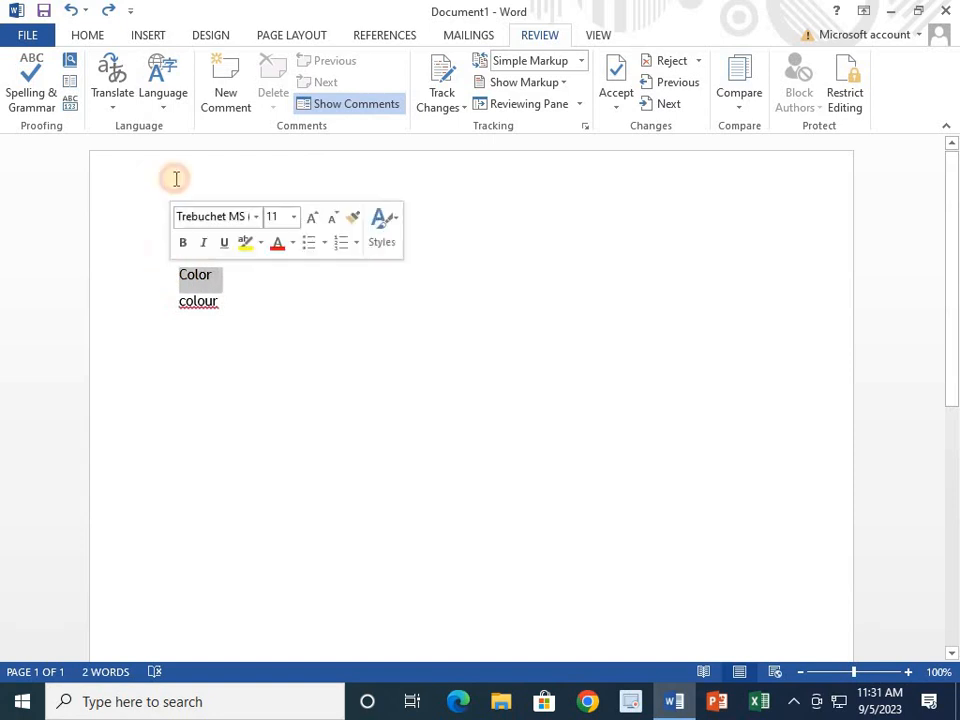
pyautogui.click(172, 112)
pyautogui.click(220, 128)
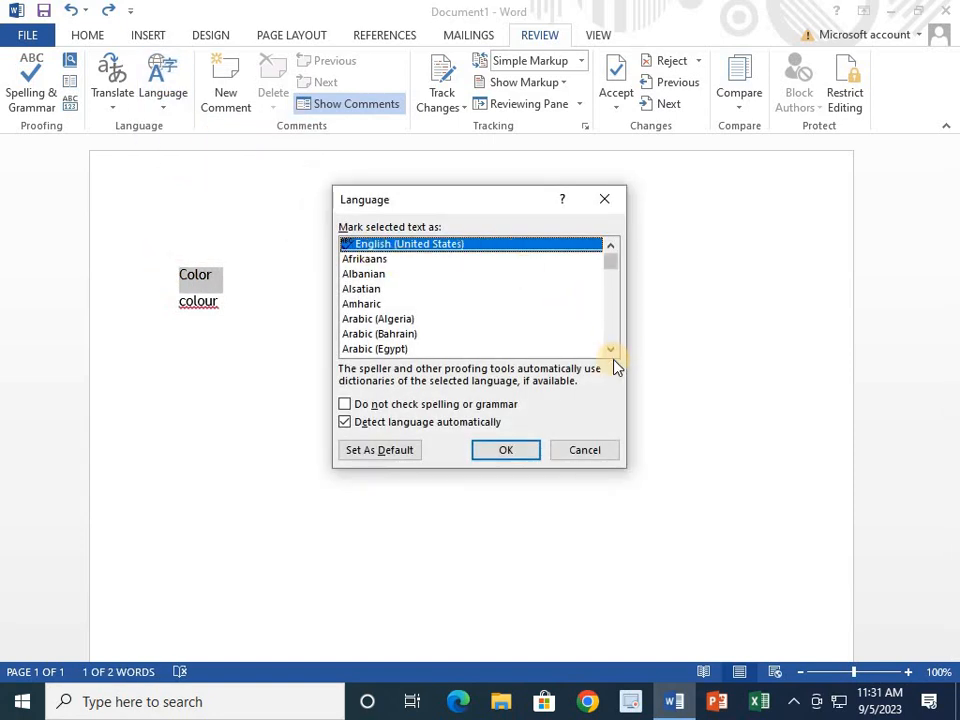
pyautogui.click(610, 349)
pyautogui.click(610, 349)
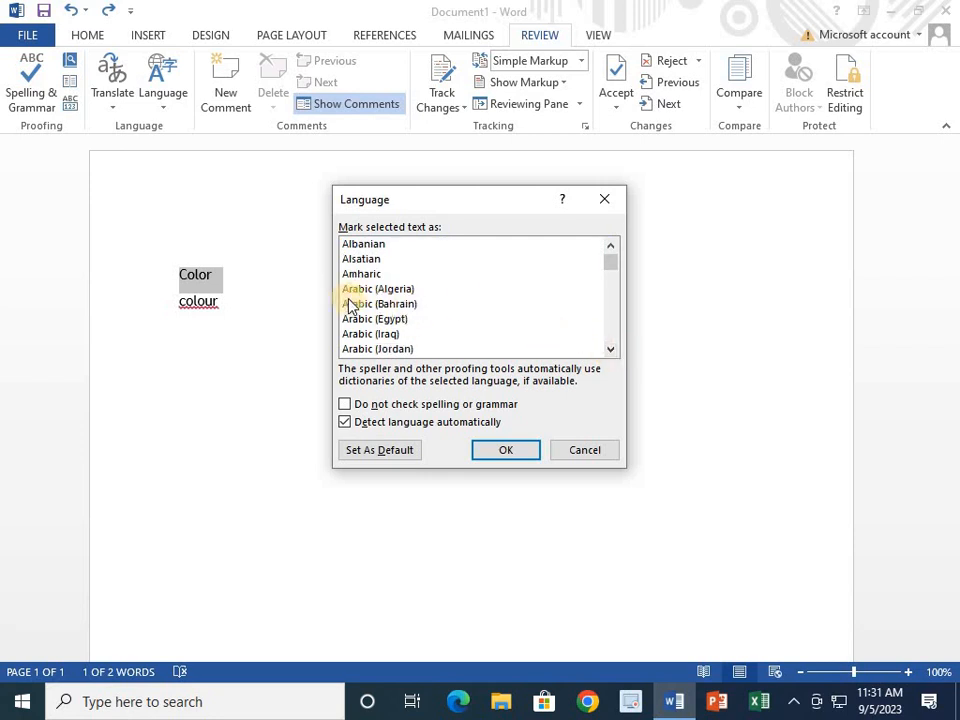
pyautogui.click(612, 253)
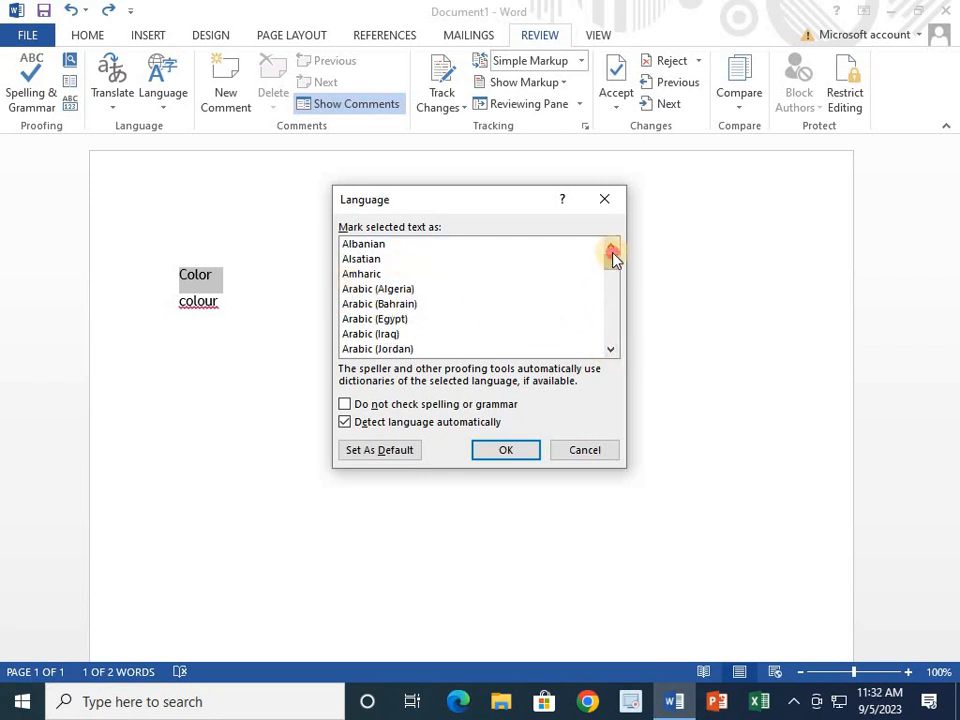
pyautogui.click(611, 253)
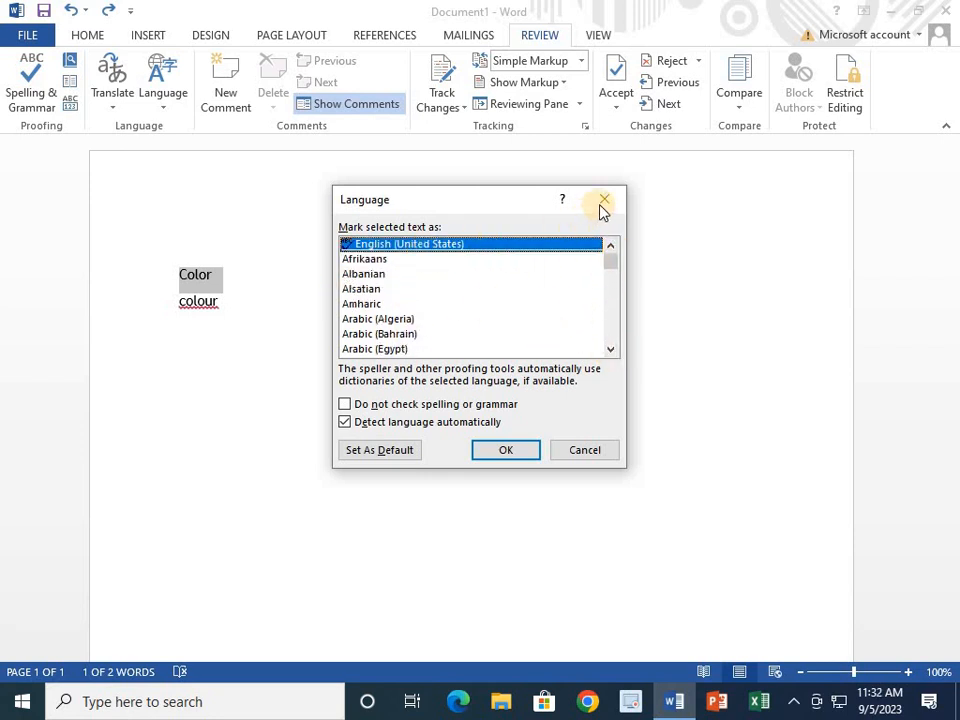
pyautogui.click(602, 203)
# Attach a comment reading "United state" to the word "Color".
pyautogui.moveTo(249, 387); pyautogui.dragTo(94, 182)
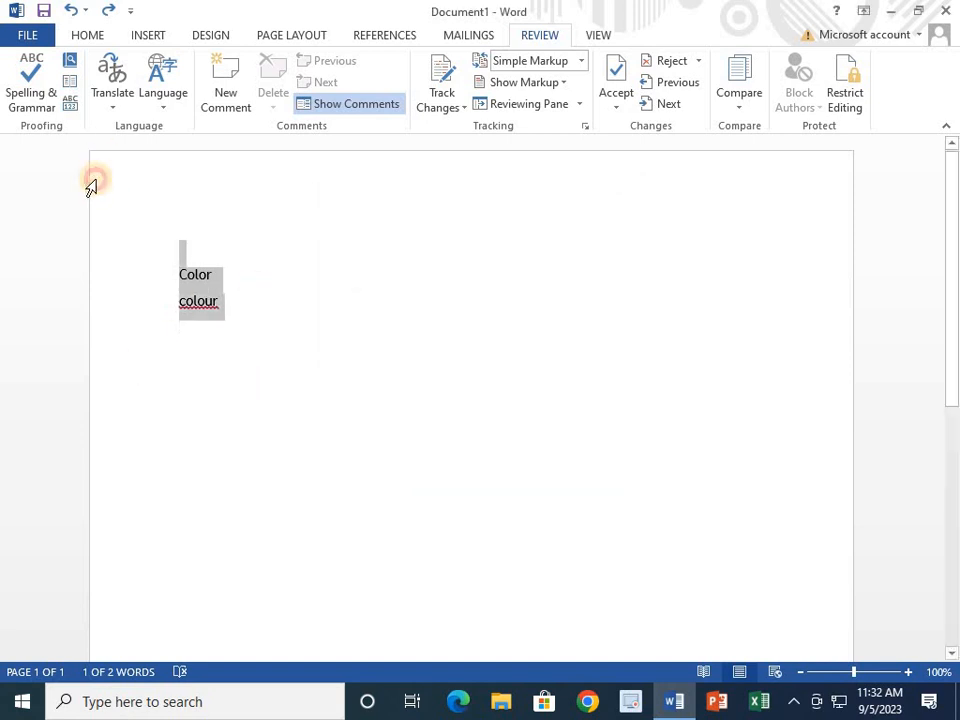
pyautogui.click(246, 280)
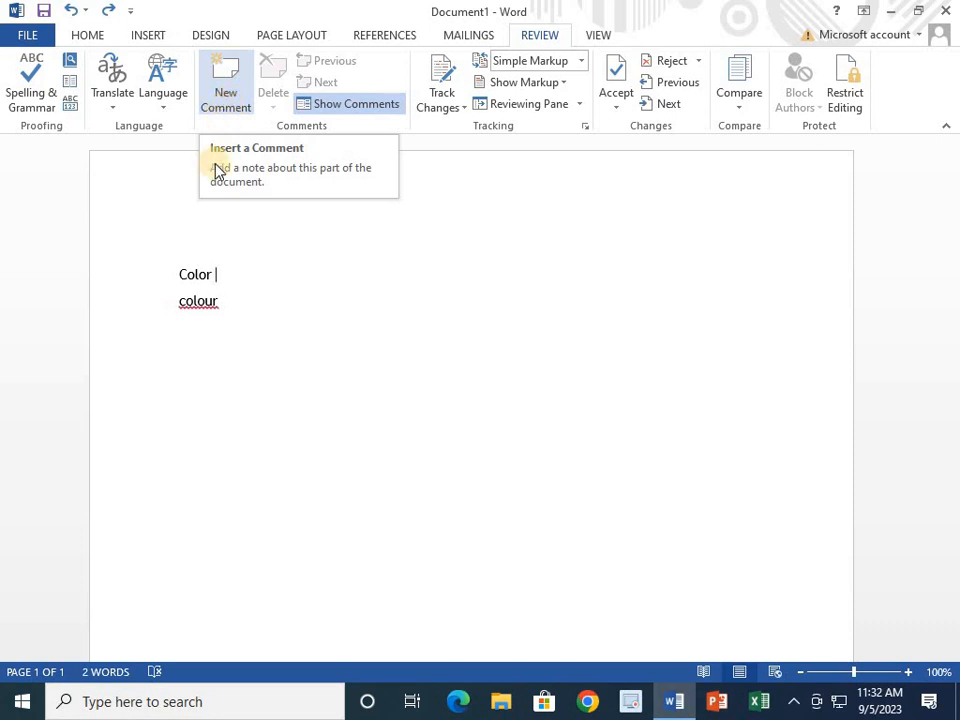
pyautogui.doubleClick(220, 271)
pyautogui.click(231, 92)
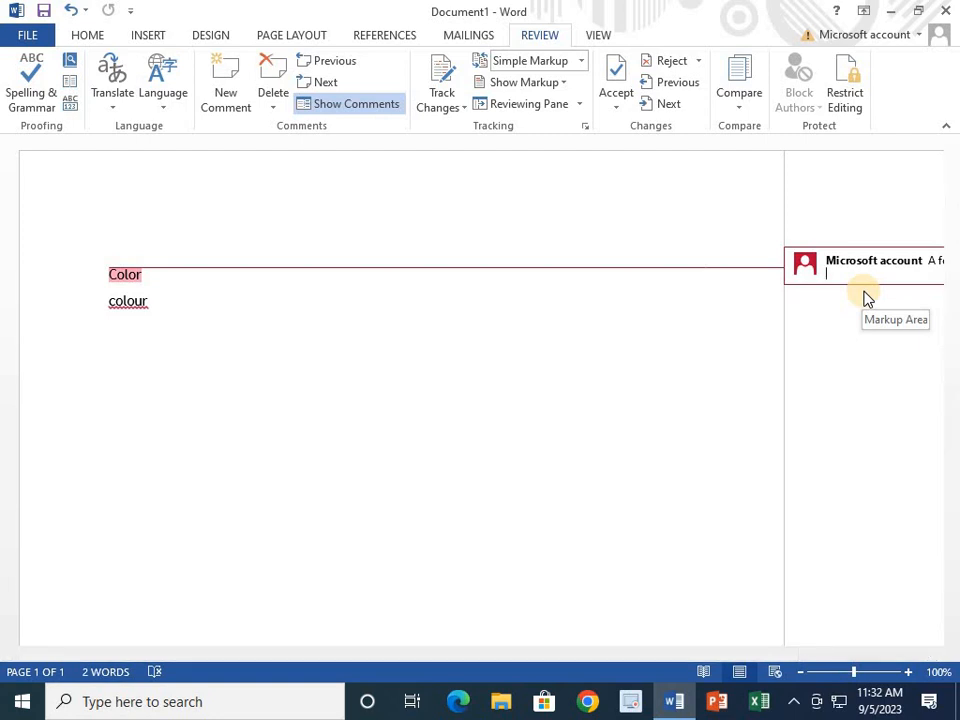
pyautogui.write('United state')
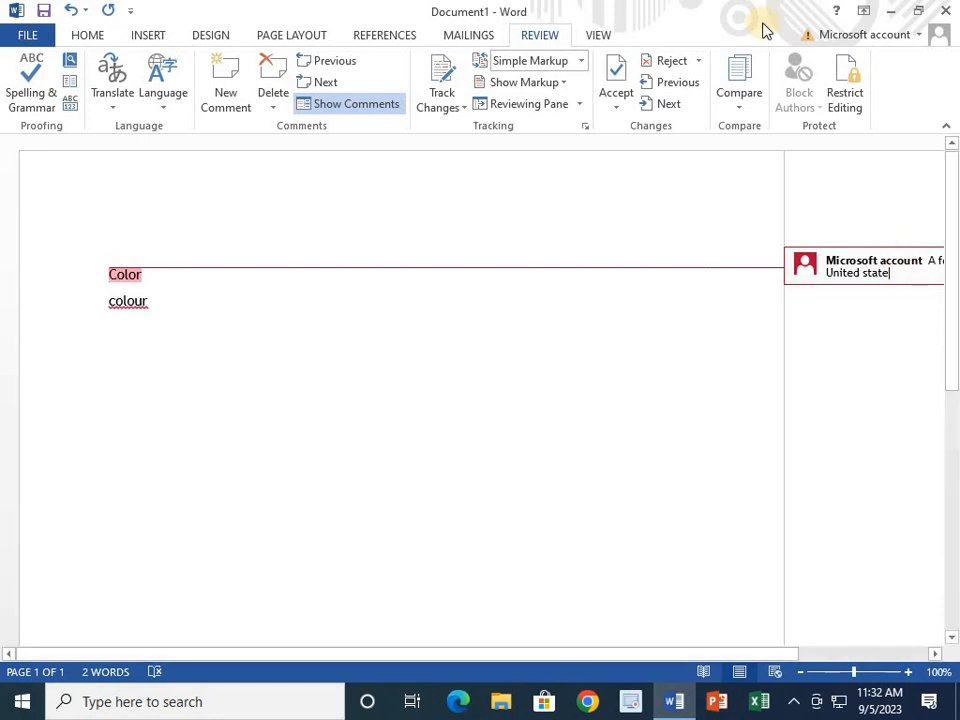
# Attach a comment reading "UK" to the word "colour".
pyautogui.click(82, 314)
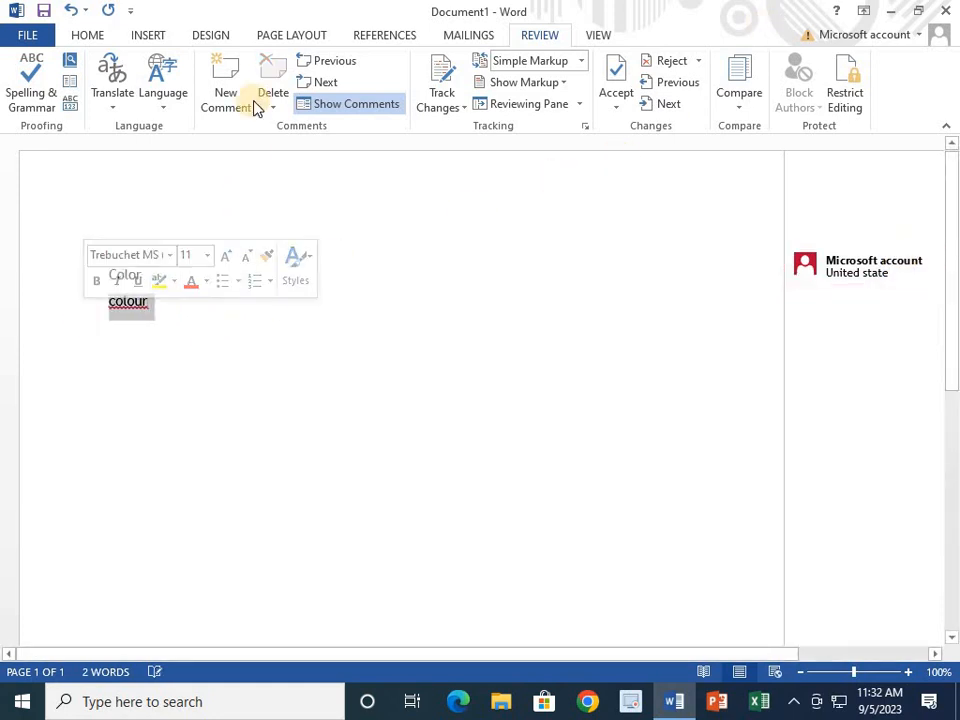
pyautogui.click(328, 107)
pyautogui.click(337, 113)
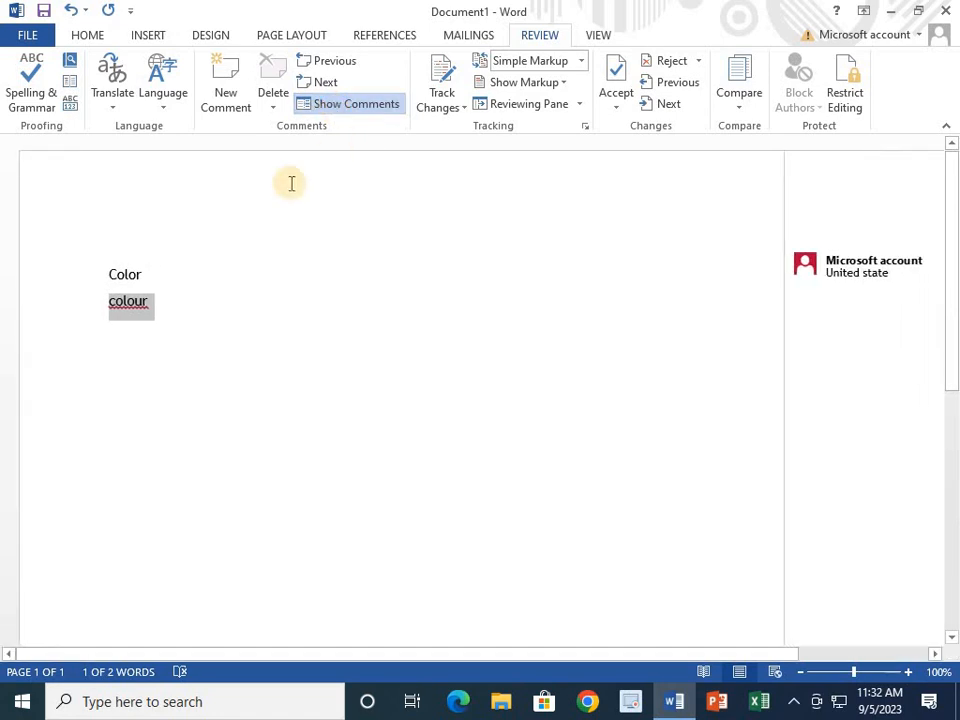
pyautogui.click(232, 90)
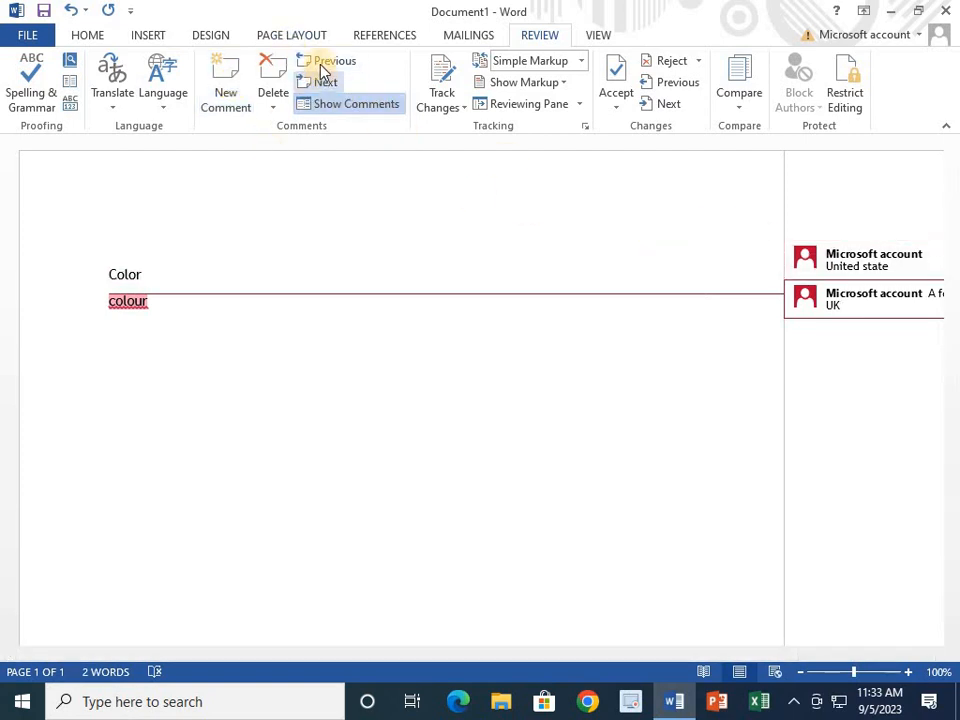
# Go from the "UK" comment to the previous comment and forward again to the next one.
pyautogui.click(845, 306)
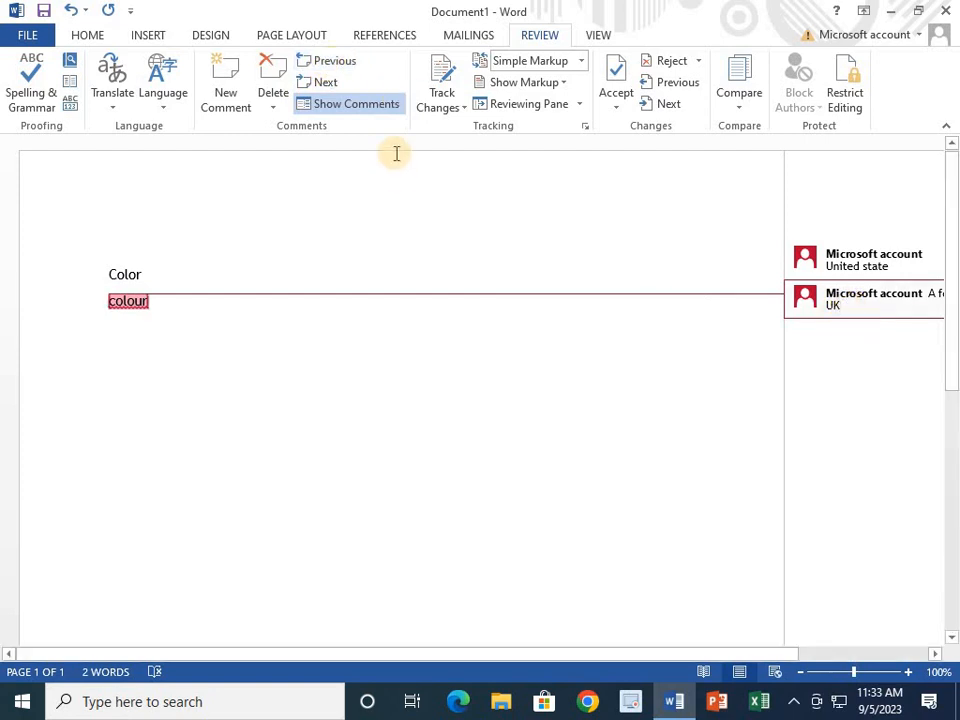
pyautogui.click(334, 63)
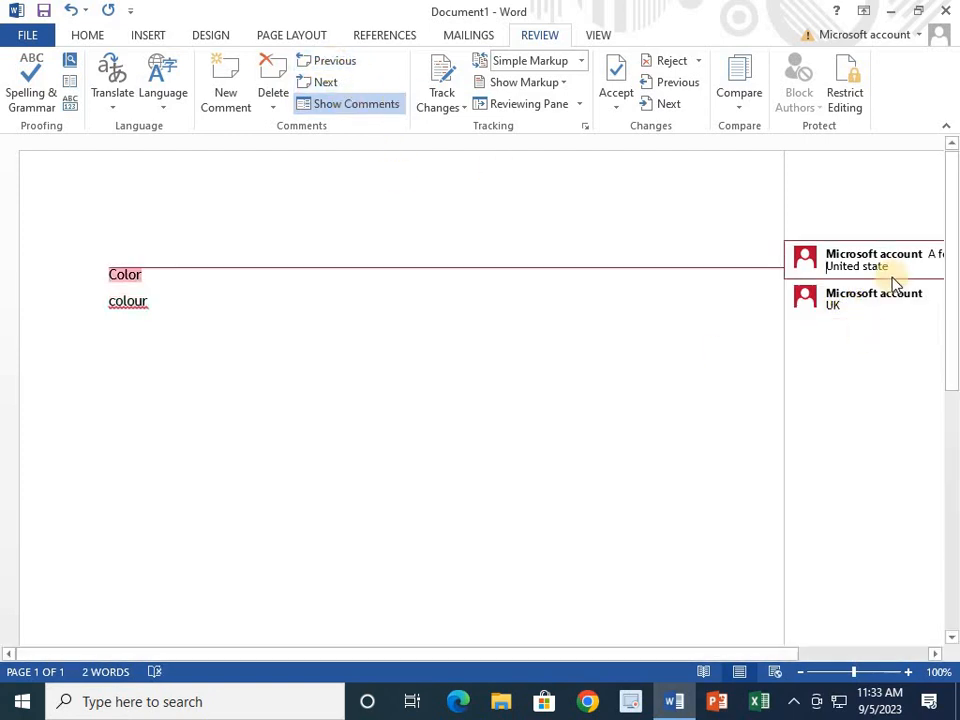
pyautogui.click(330, 82)
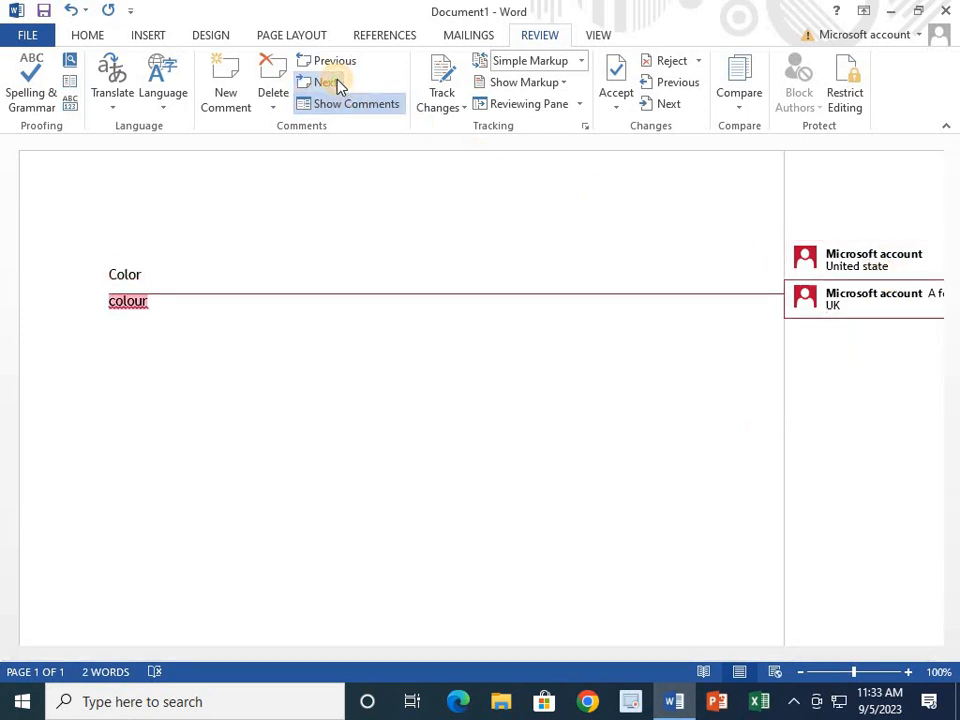
# Collapse the comments to balloons, view the comment on "Color", and restore the full comment display.
pyautogui.click(337, 106)
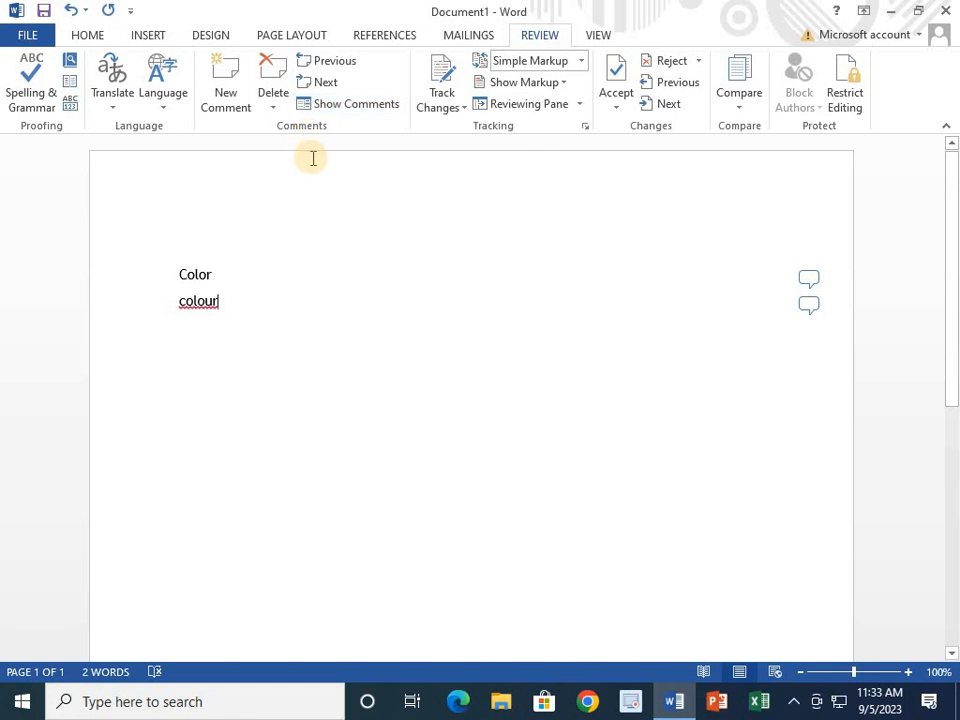
pyautogui.click(801, 279)
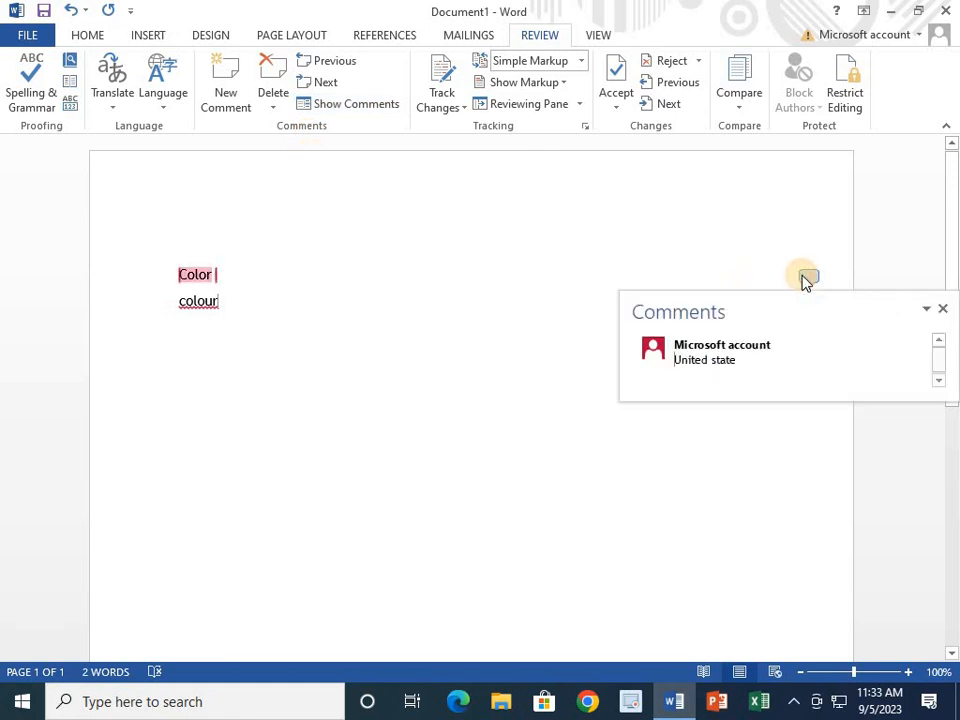
pyautogui.click(943, 310)
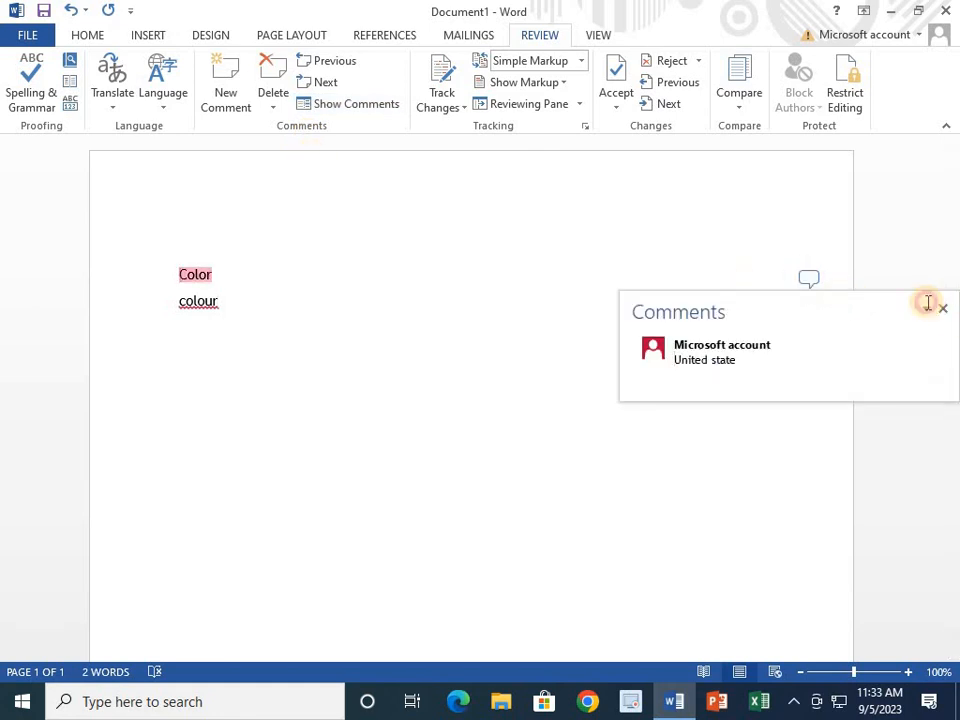
pyautogui.click(382, 108)
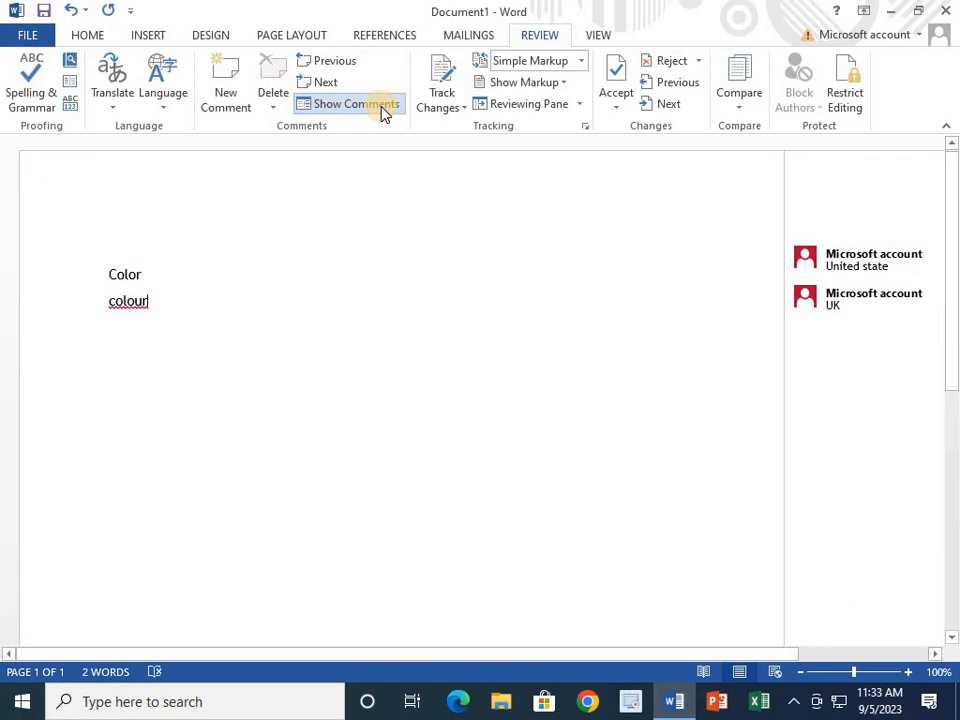
pyautogui.click(808, 257)
pyautogui.click(233, 178)
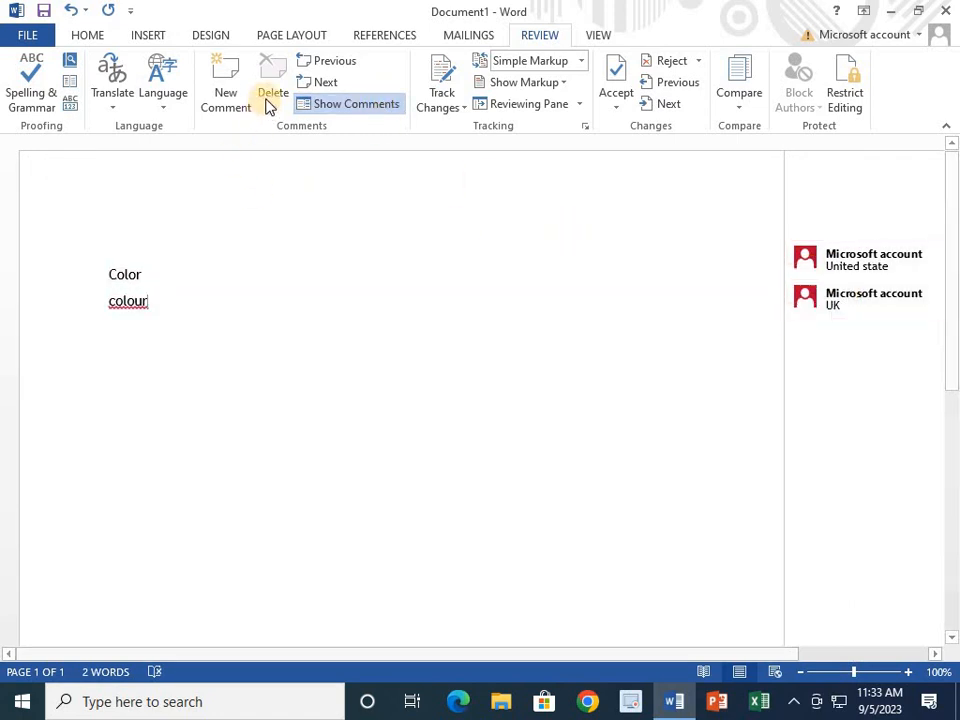
# Delete the "UK" and "United state" comments from the document.
pyautogui.click(846, 309)
pyautogui.click(273, 78)
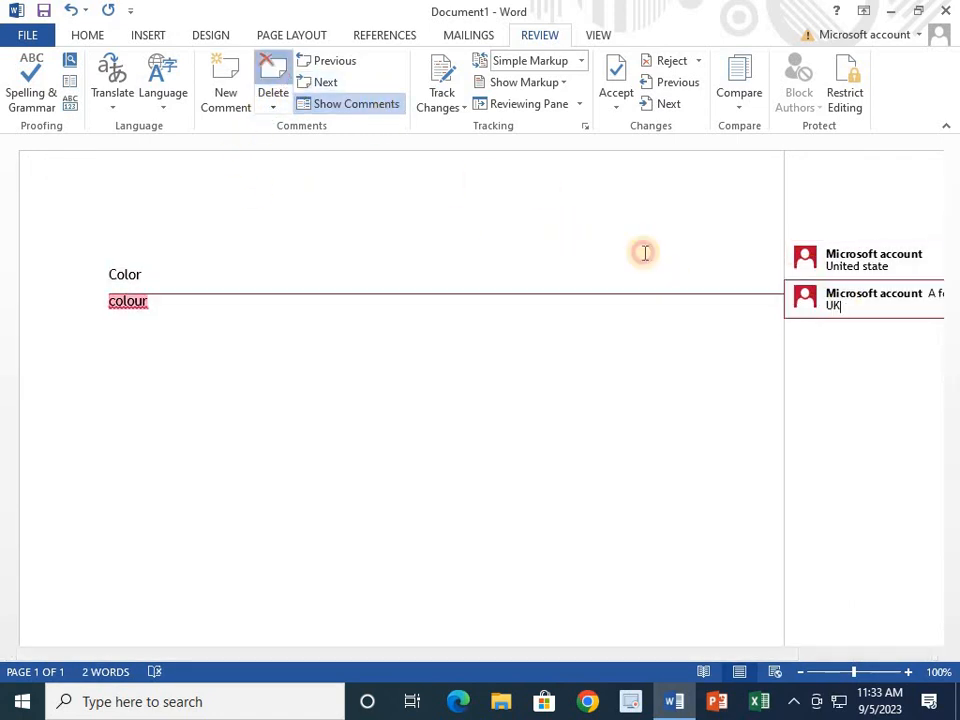
pyautogui.click(836, 272)
pyautogui.click(270, 75)
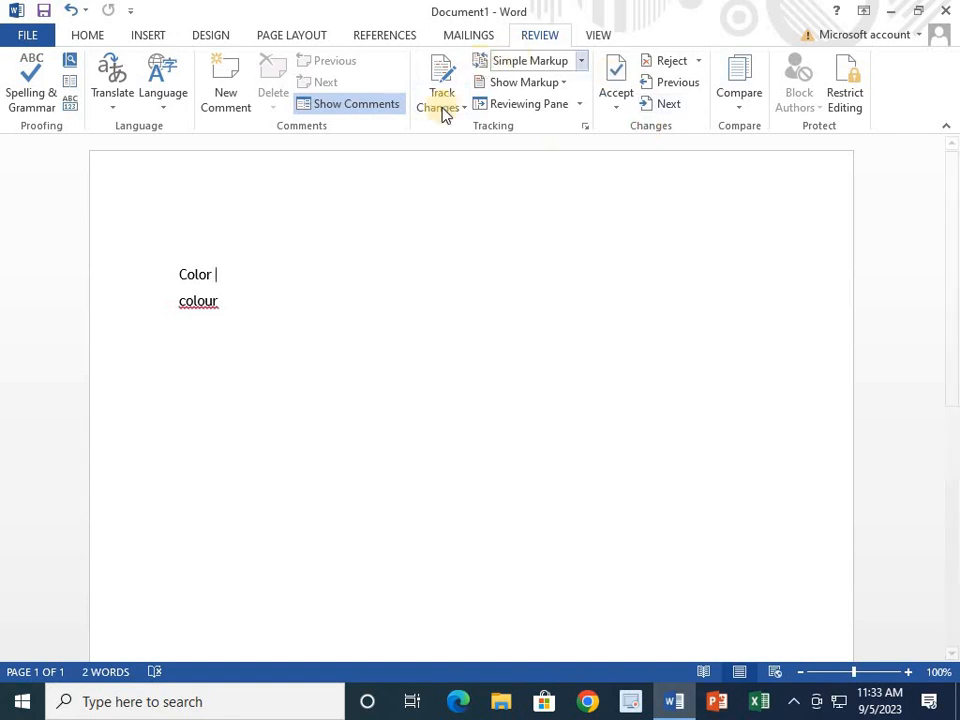
# Replace the "Color" and "colour" lines with sample paragraphs generated by =rand().
pyautogui.moveTo(341, 384); pyautogui.dragTo(77, 189)
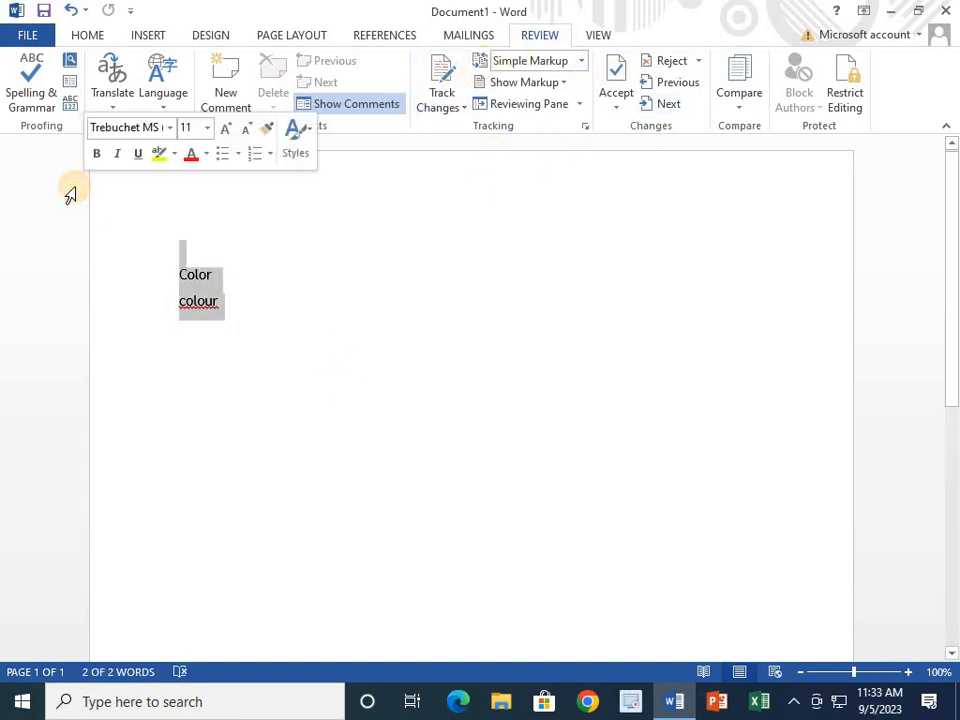
pyautogui.press('Delete')
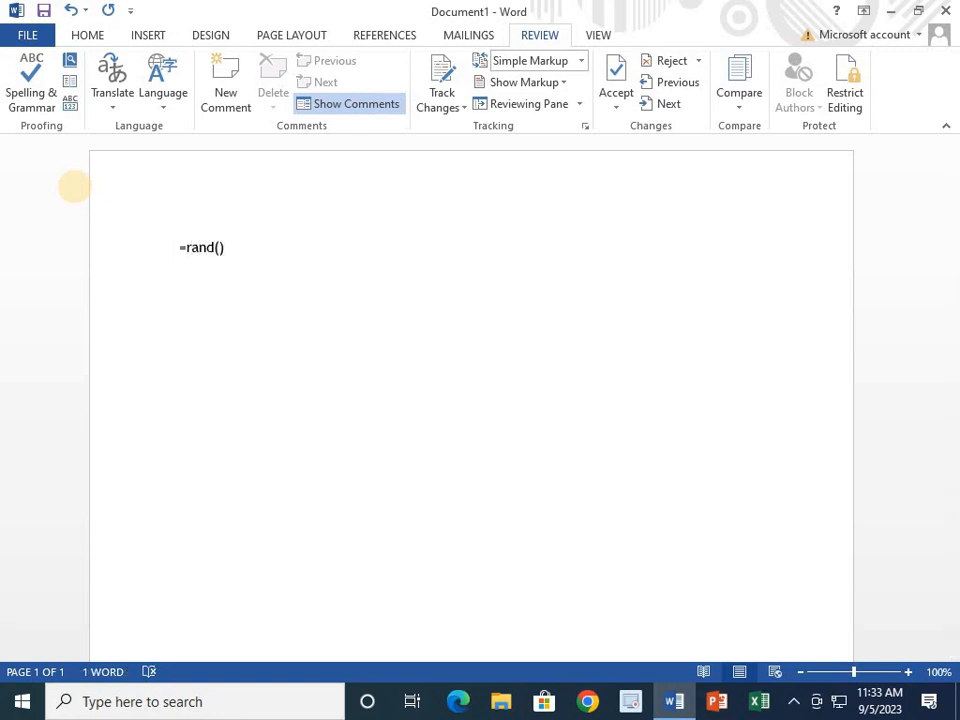
pyautogui.press('Return')
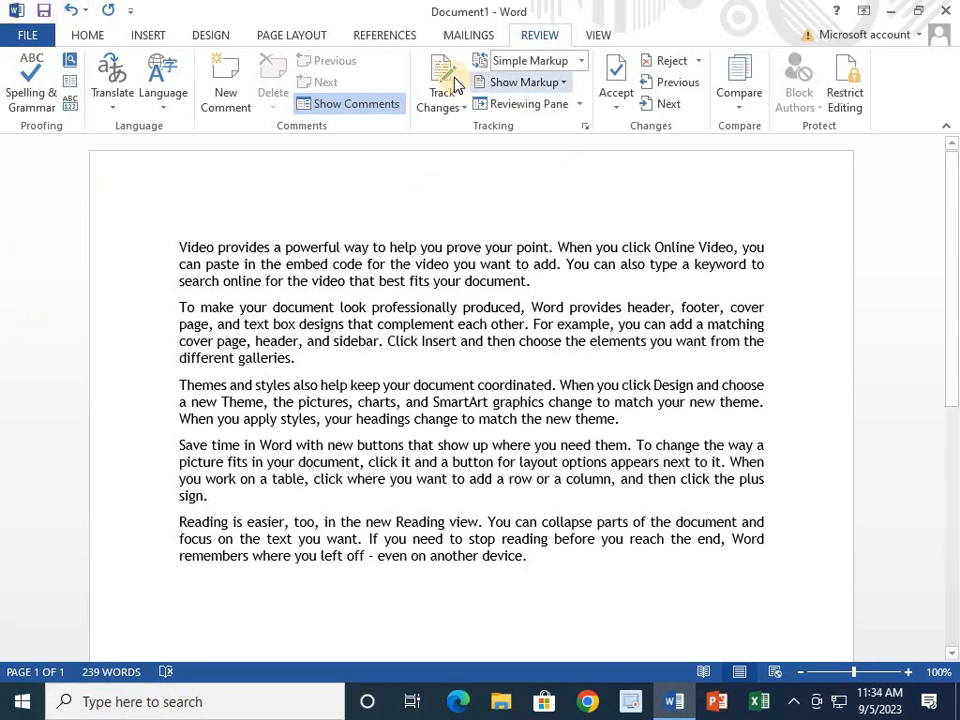
# Set the markup display to All Markup and turn on Track Changes.
pyautogui.click(579, 63)
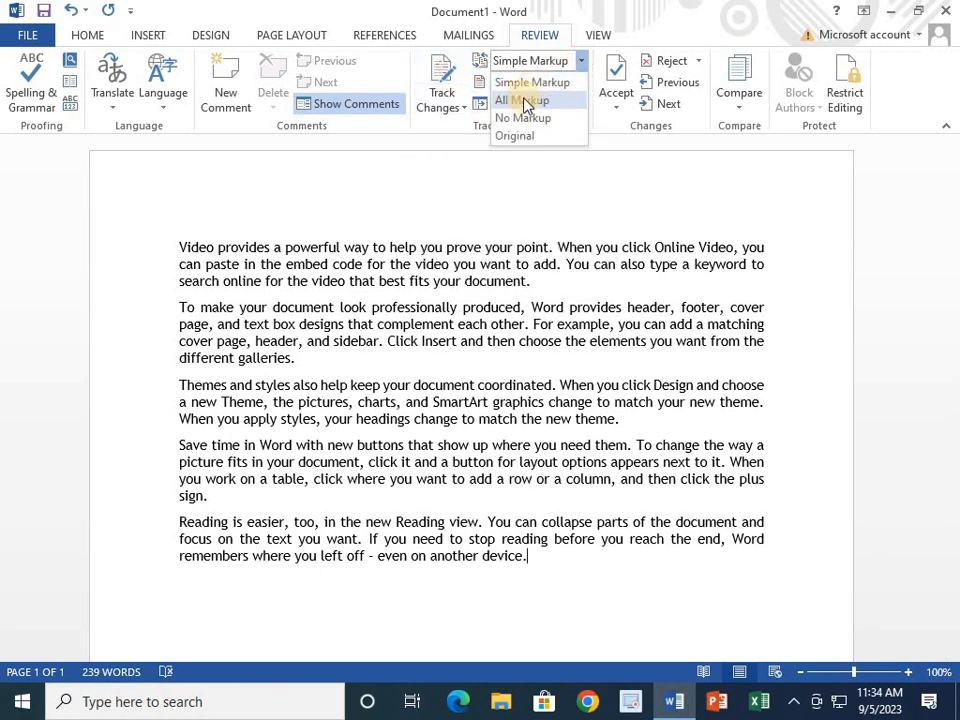
pyautogui.click(522, 100)
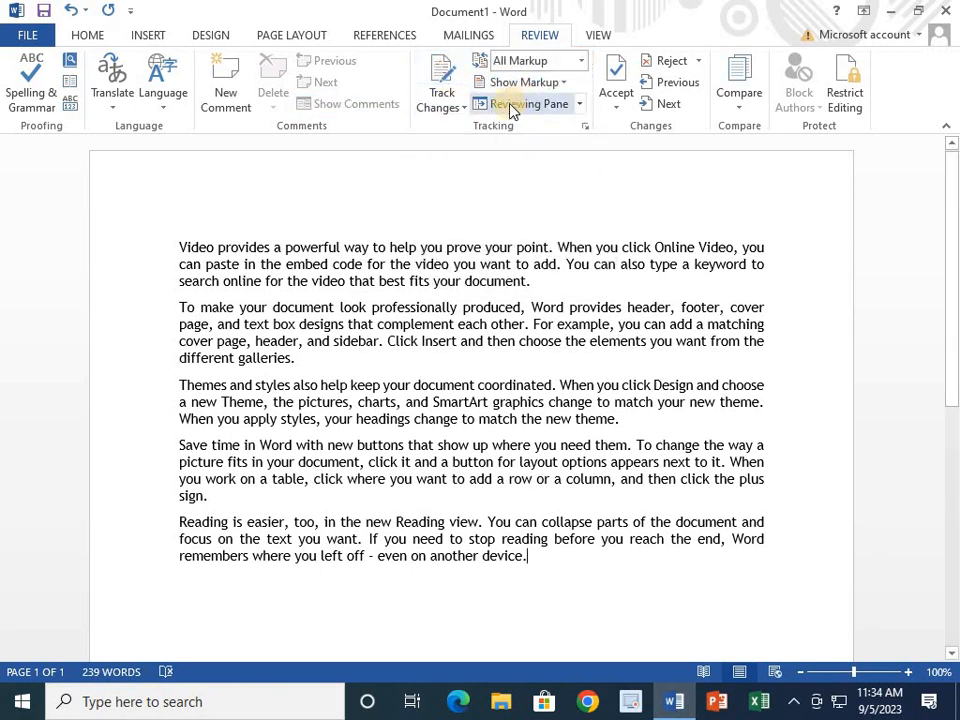
pyautogui.click(439, 66)
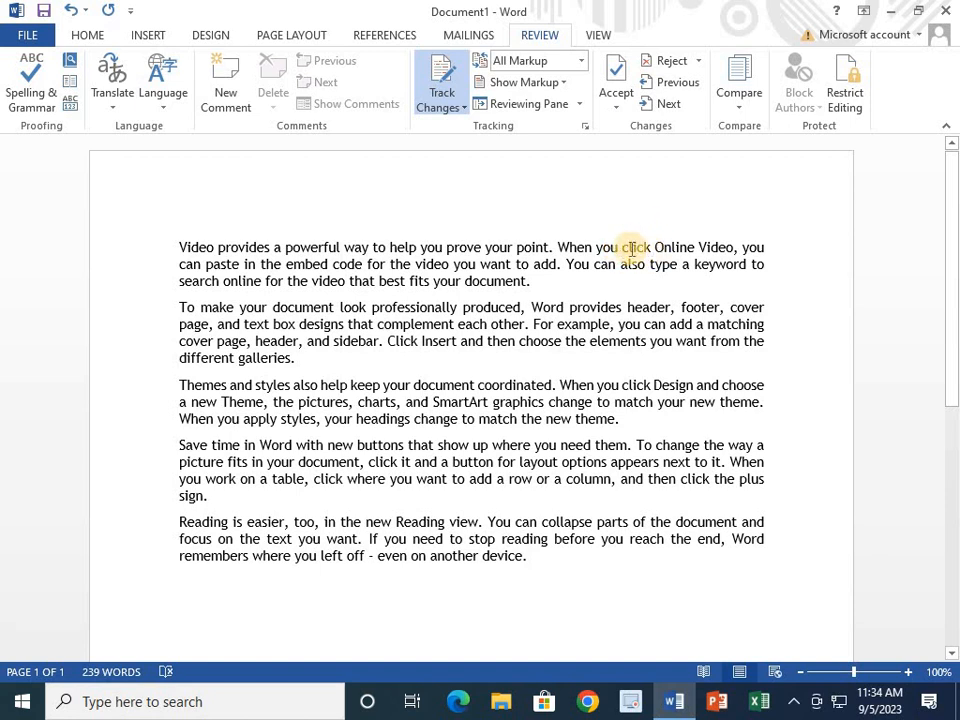
# Insert tracked text: "left" before "click Online Video", "power point" before "provides header", and a person's name before "When you click Design".
pyautogui.write('l')
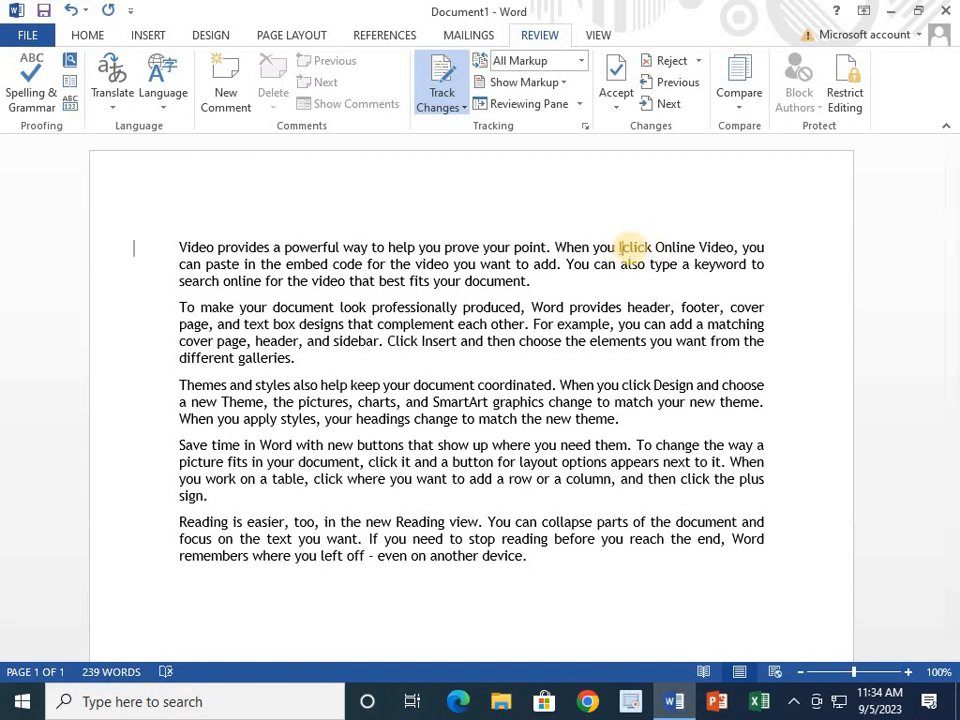
pyautogui.write('eft')
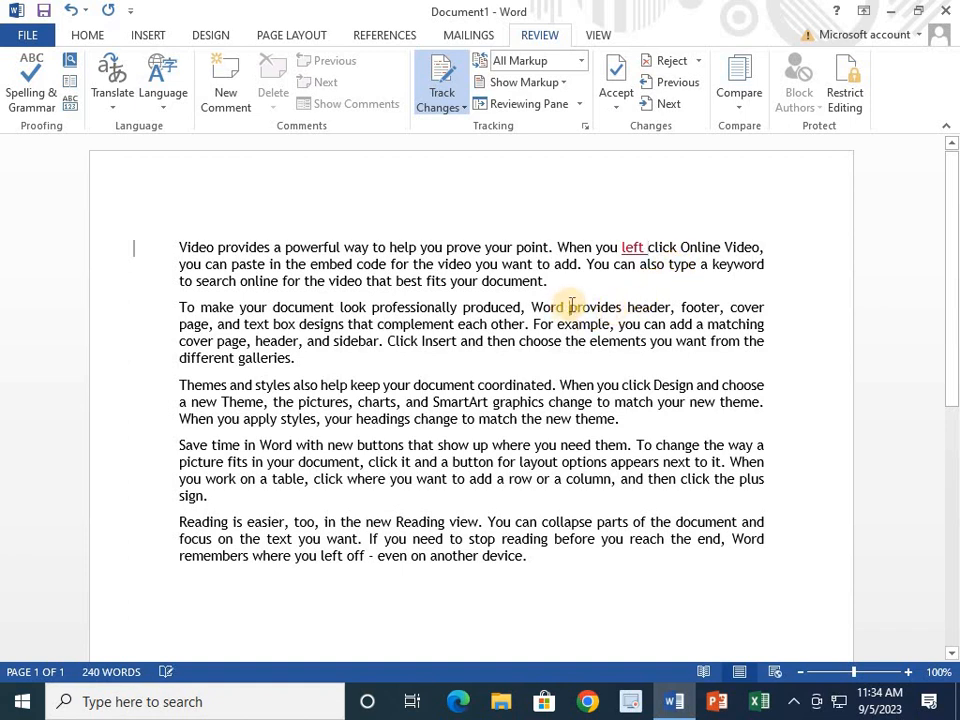
pyautogui.click(566, 307)
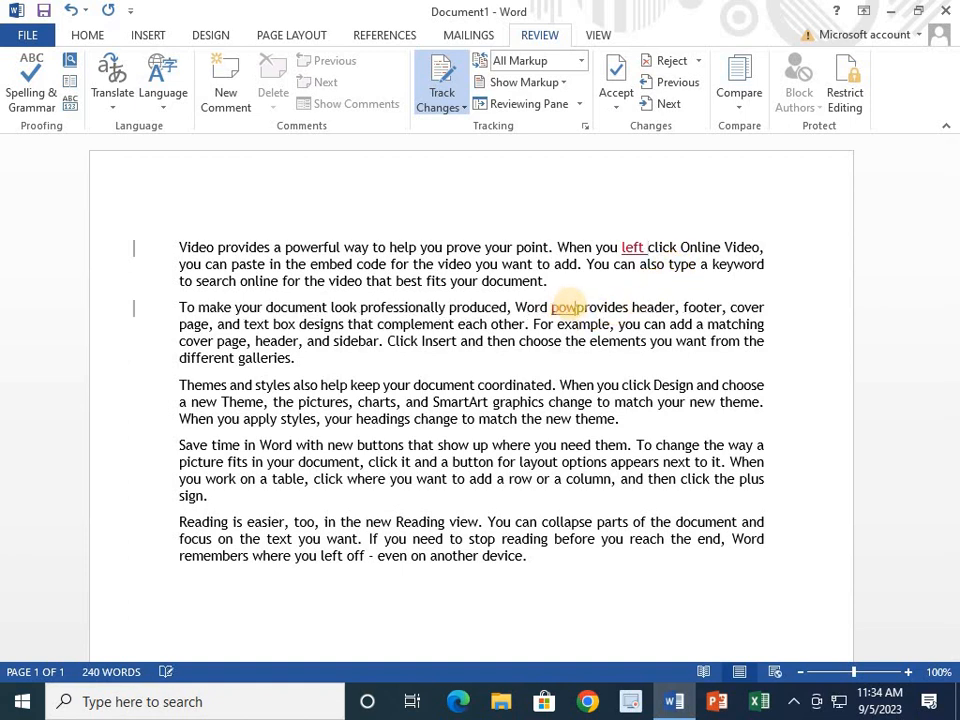
pyautogui.write('power point')
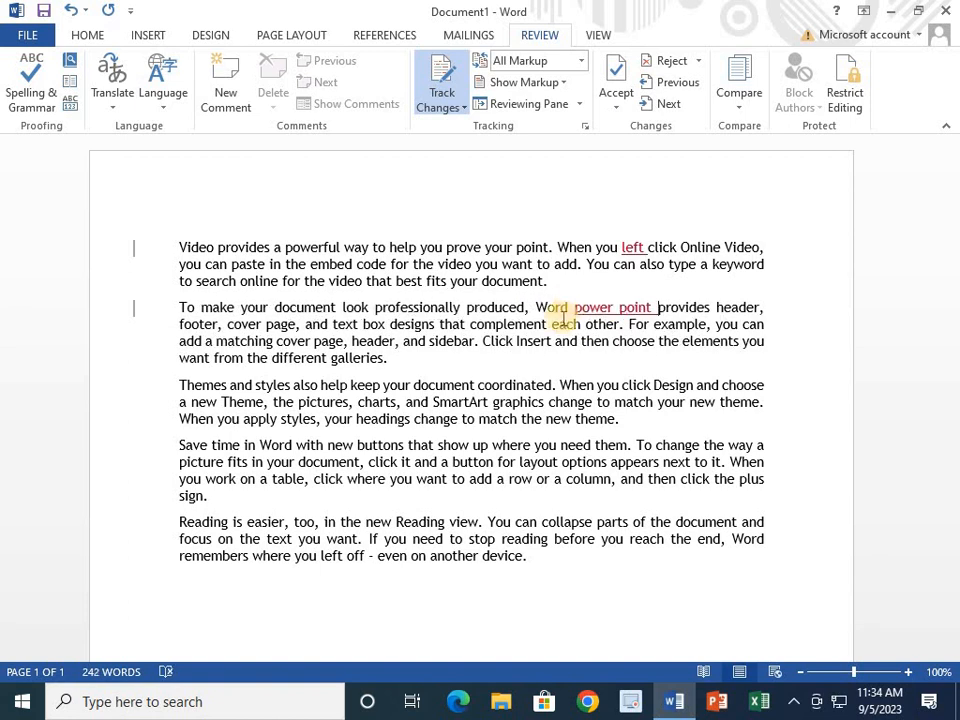
pyautogui.click(561, 385)
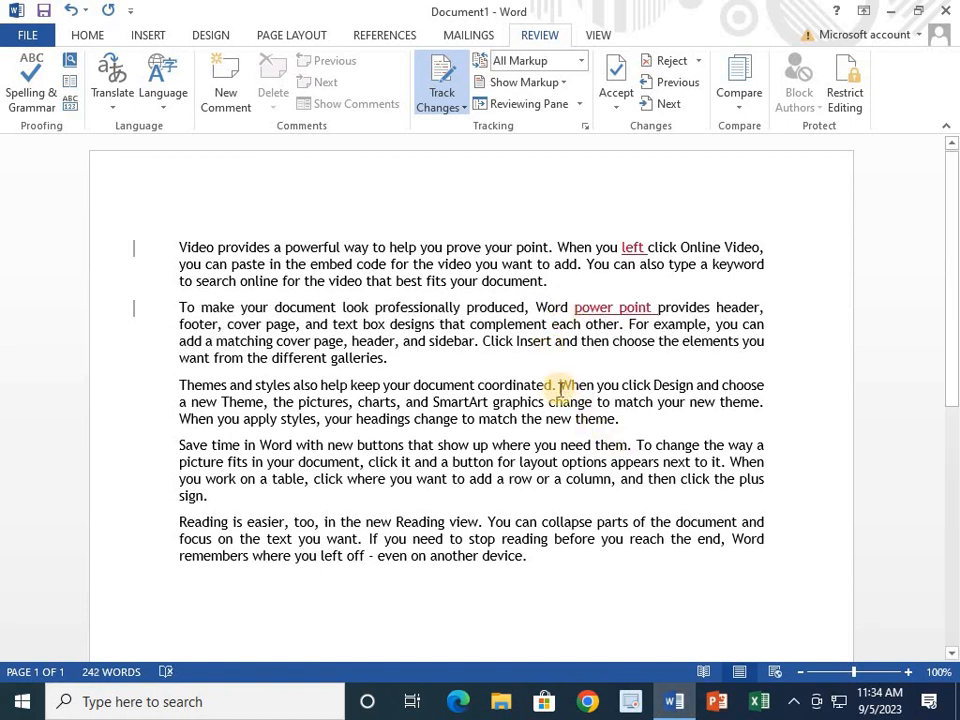
pyautogui.write('rehan')
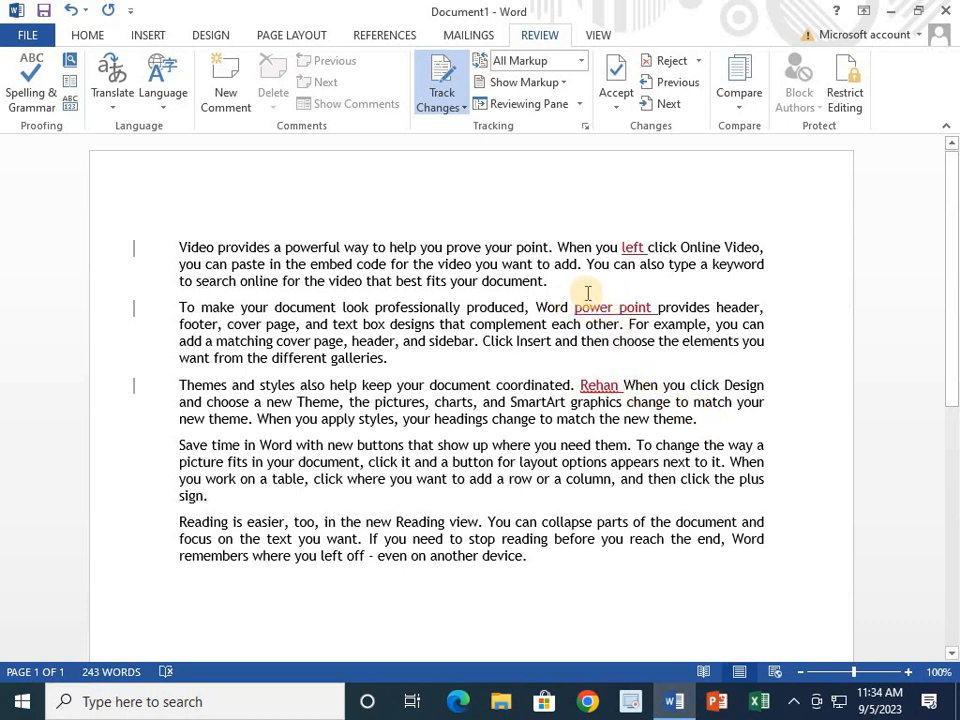
# Turn off Track Changes, insert the test text "hgyuhg" inside "your" in the first paragraph, and remove it.
pyautogui.click(446, 74)
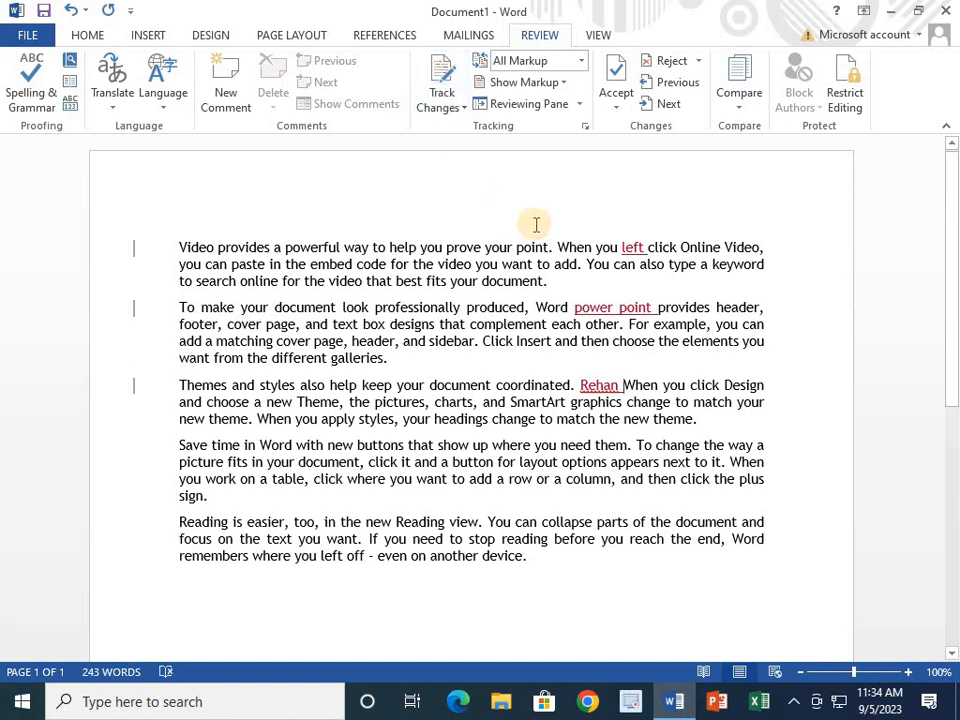
pyautogui.click(443, 72)
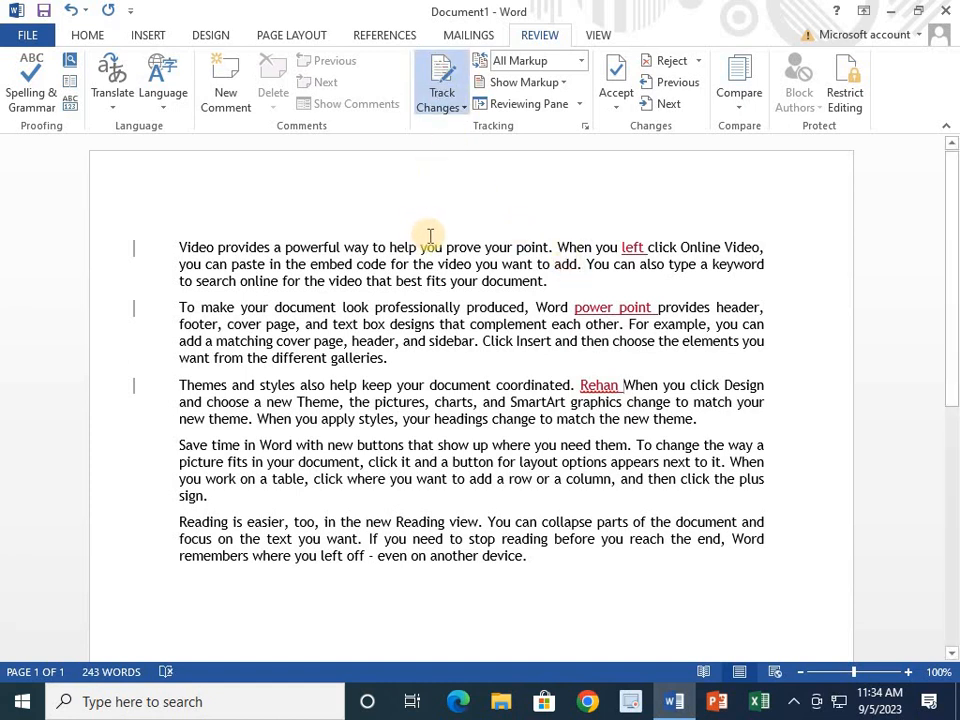
pyautogui.click(506, 249)
pyautogui.write('hgyuhg')
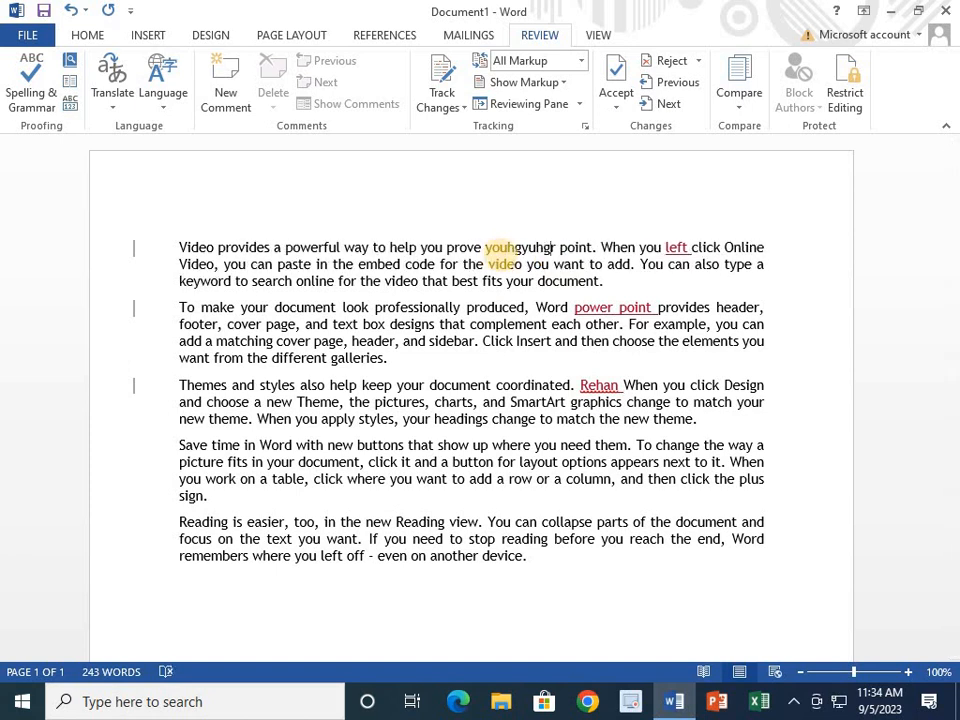
pyautogui.press('BackSpace')
pyautogui.press('BackSpace')
pyautogui.press('BackSpace')
pyautogui.press('BackSpace')
pyautogui.press('BackSpace')
pyautogui.press('BackSpace')
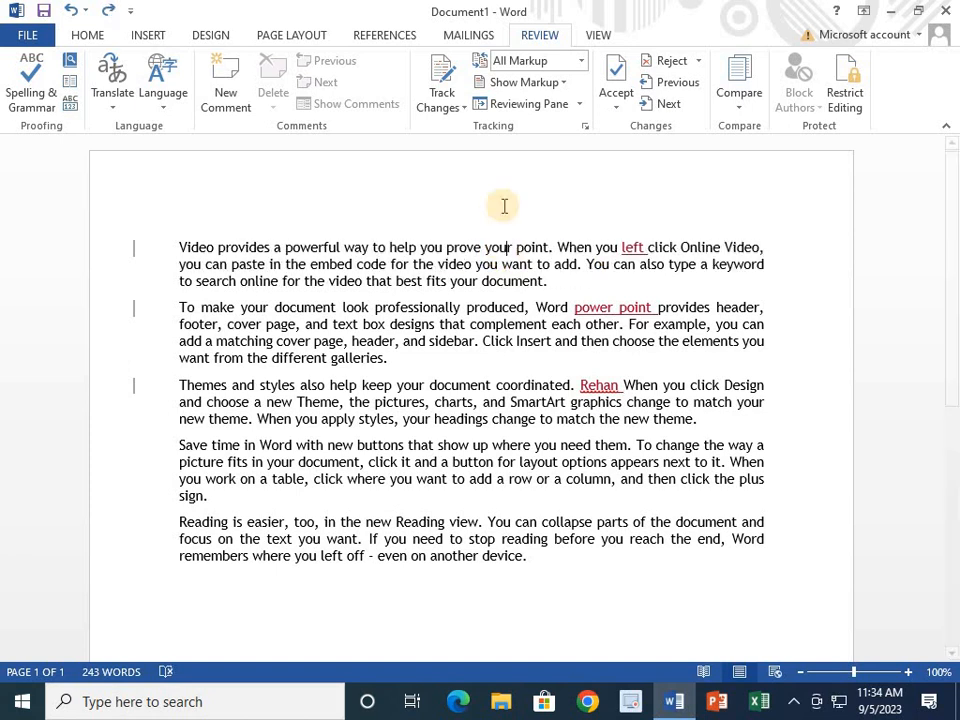
# Turn Track Changes on and lock tracking, filling in the password and its confirmation.
pyautogui.click(636, 247)
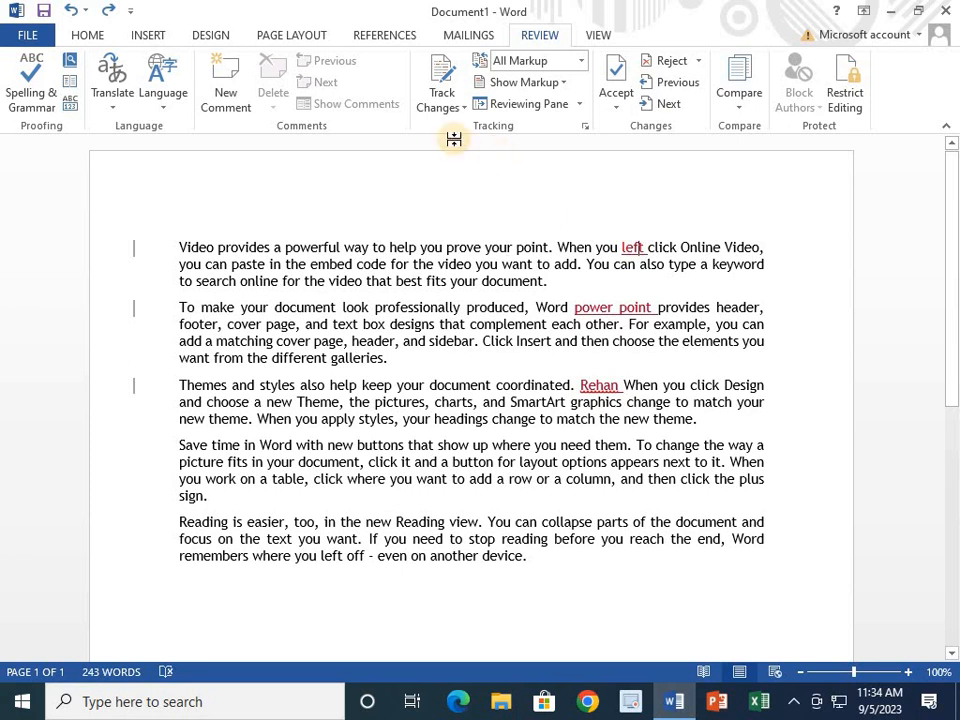
pyautogui.click(445, 80)
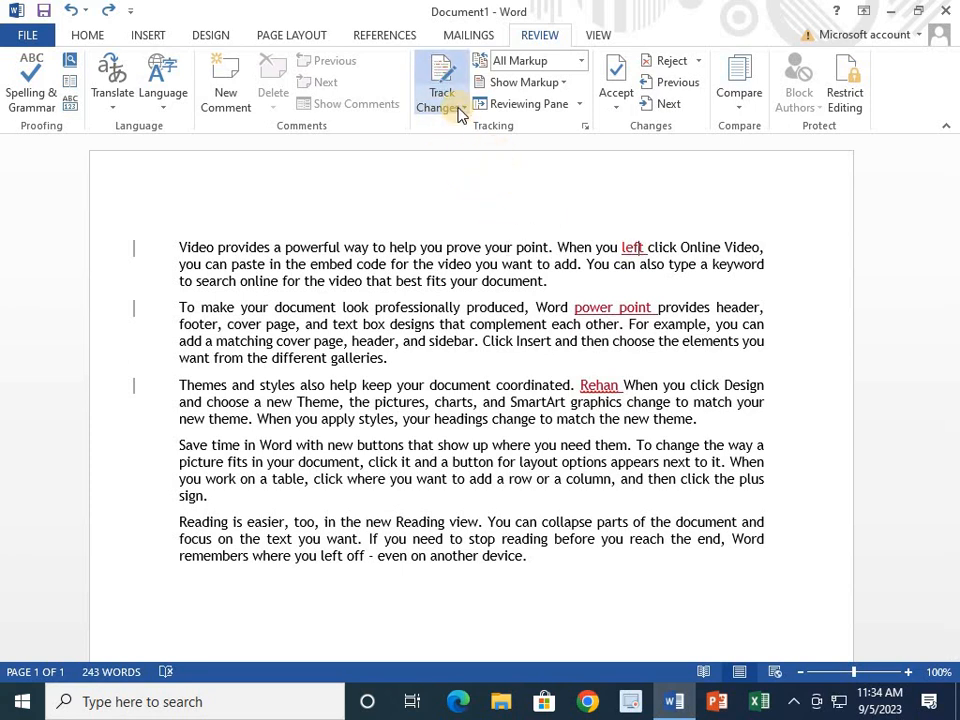
pyautogui.click(459, 110)
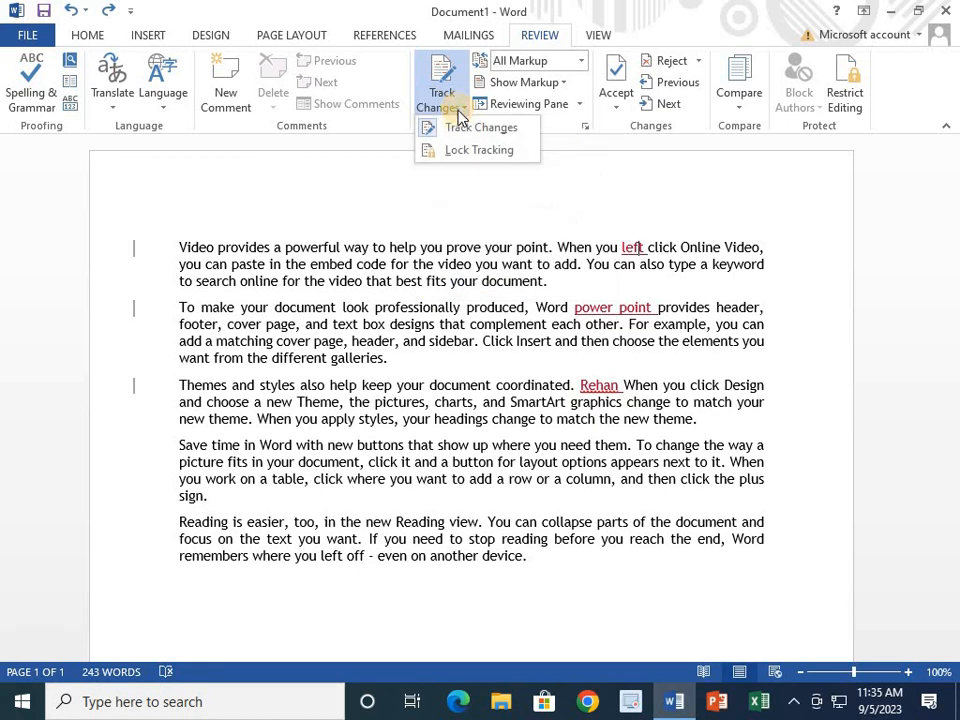
pyautogui.click(468, 160)
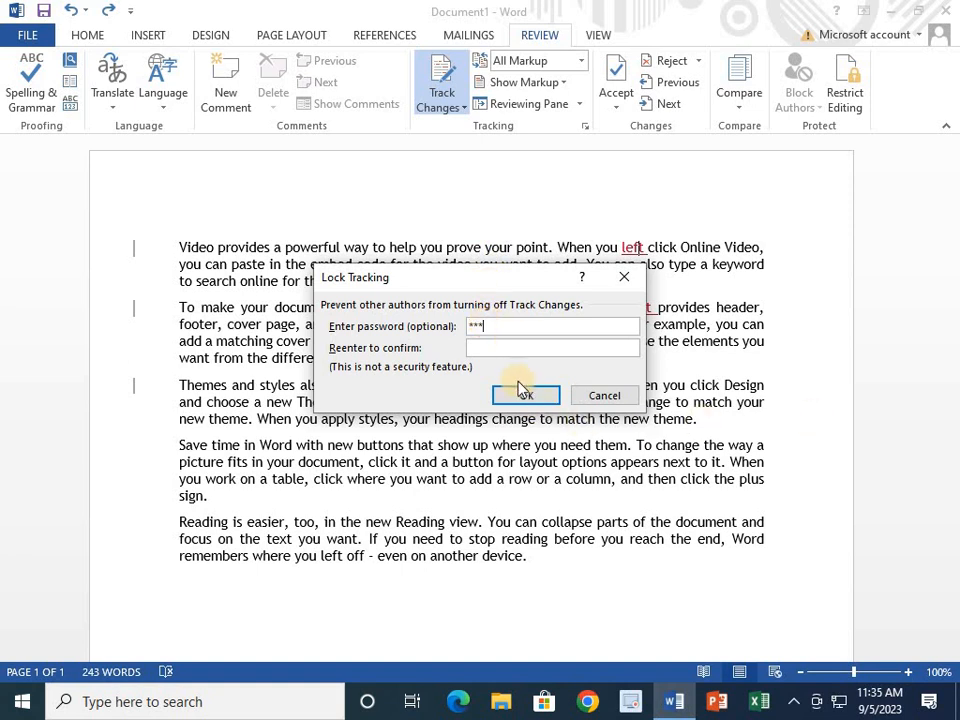
pyautogui.click(521, 347)
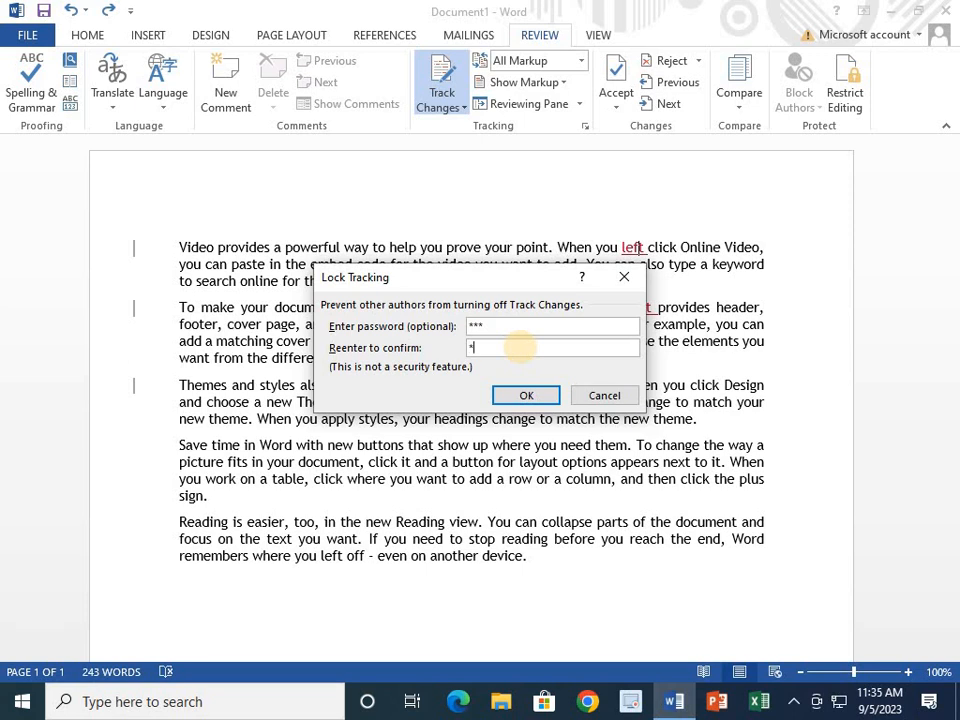
pyautogui.click(538, 395)
# Try to switch off the locked Track Changes, and unlock tracking by entering the tracking password.
pyautogui.click(446, 80)
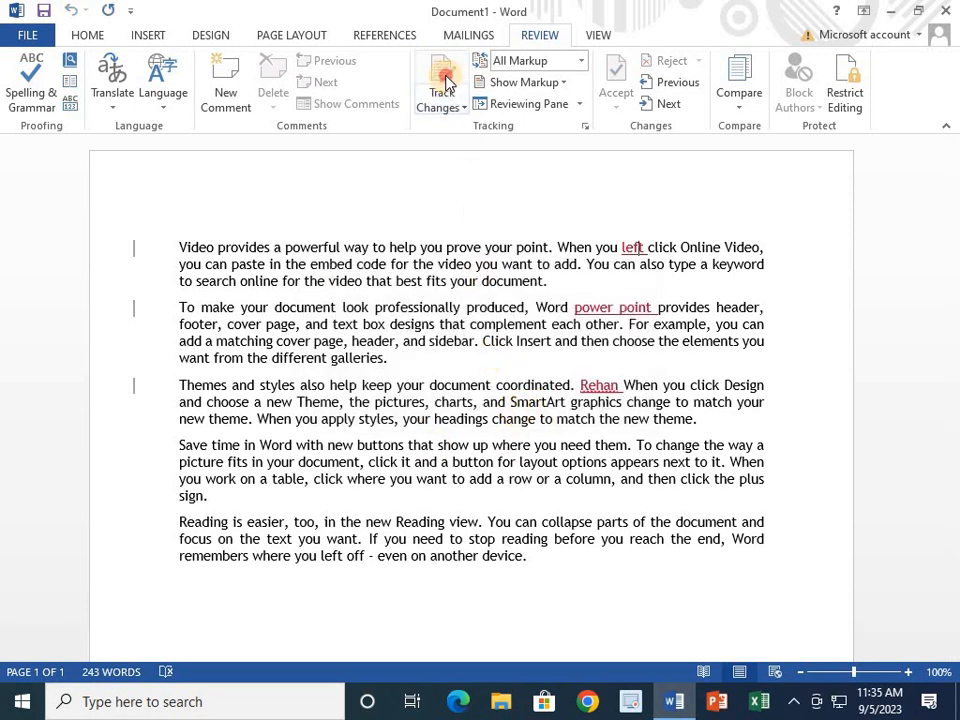
pyautogui.click(447, 75)
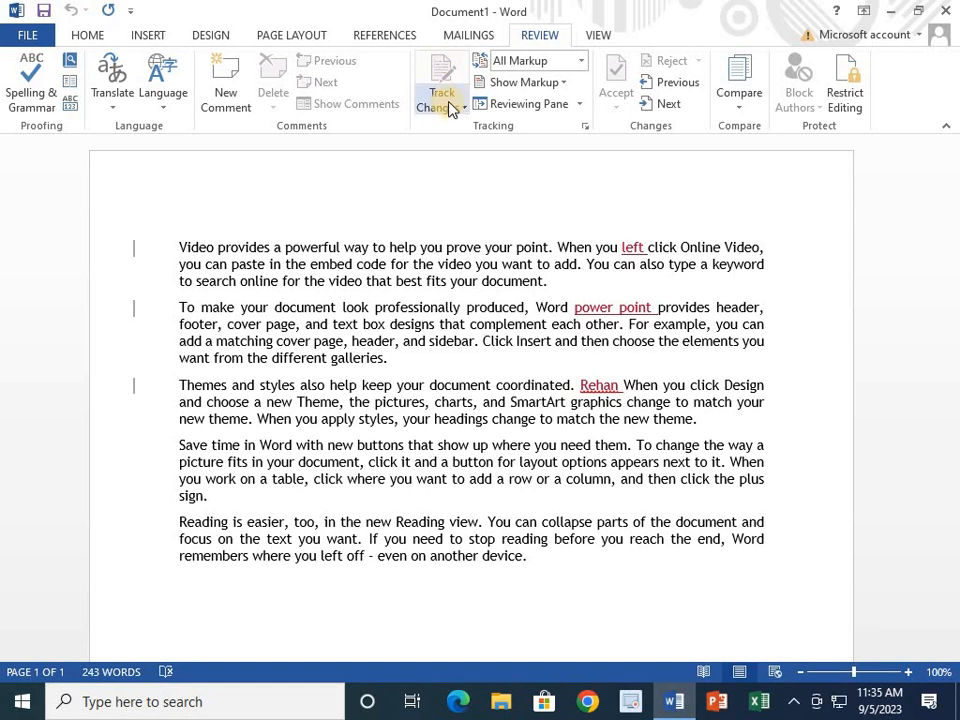
pyautogui.click(449, 108)
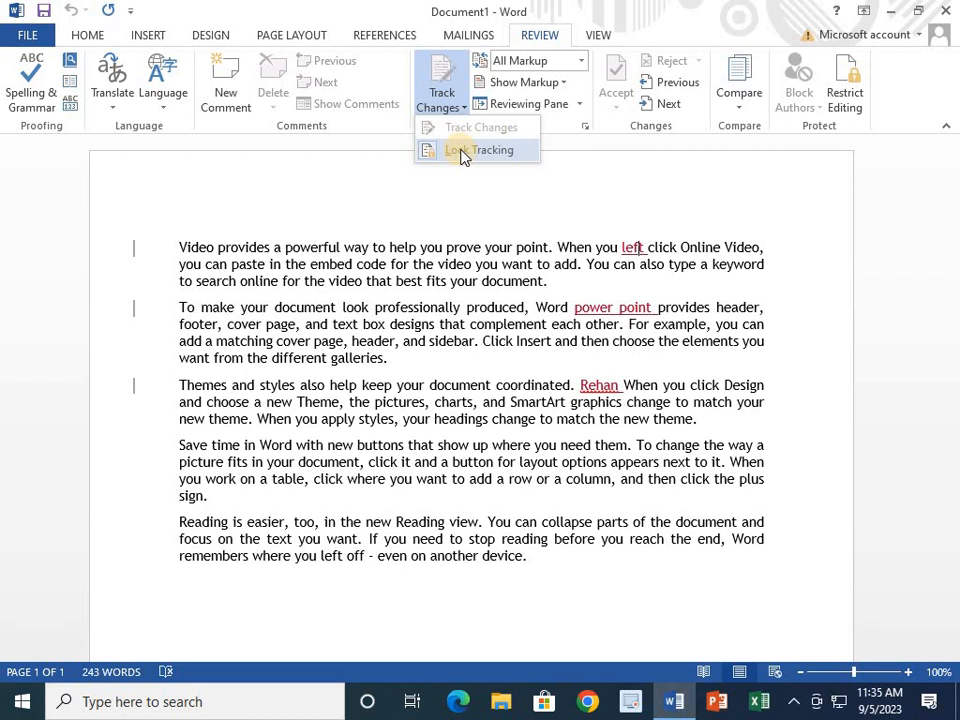
pyautogui.click(460, 154)
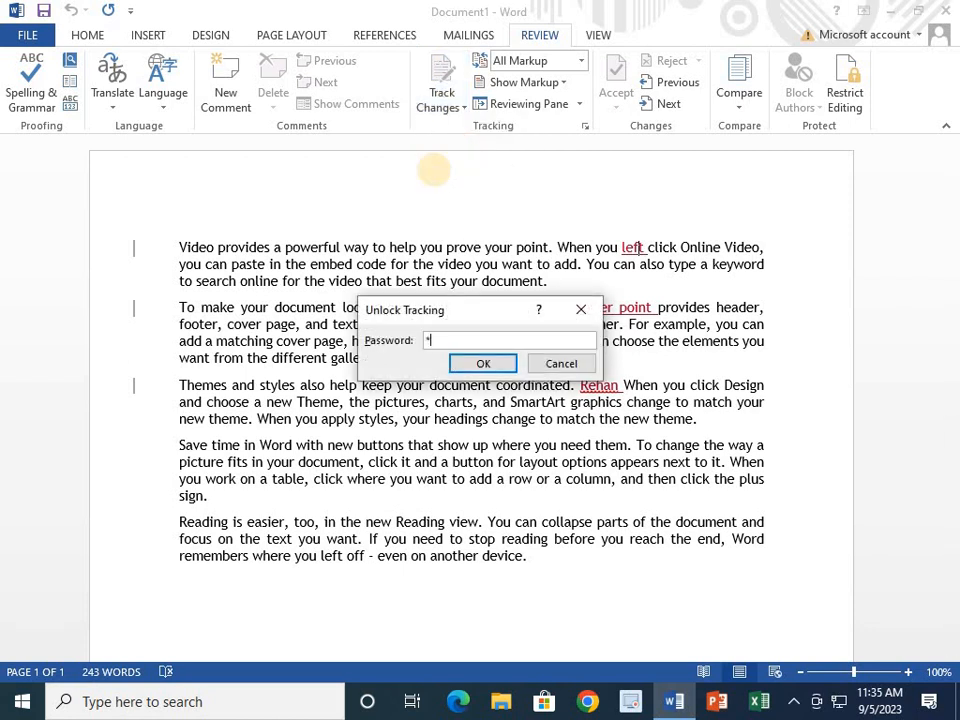
pyautogui.press('Return')
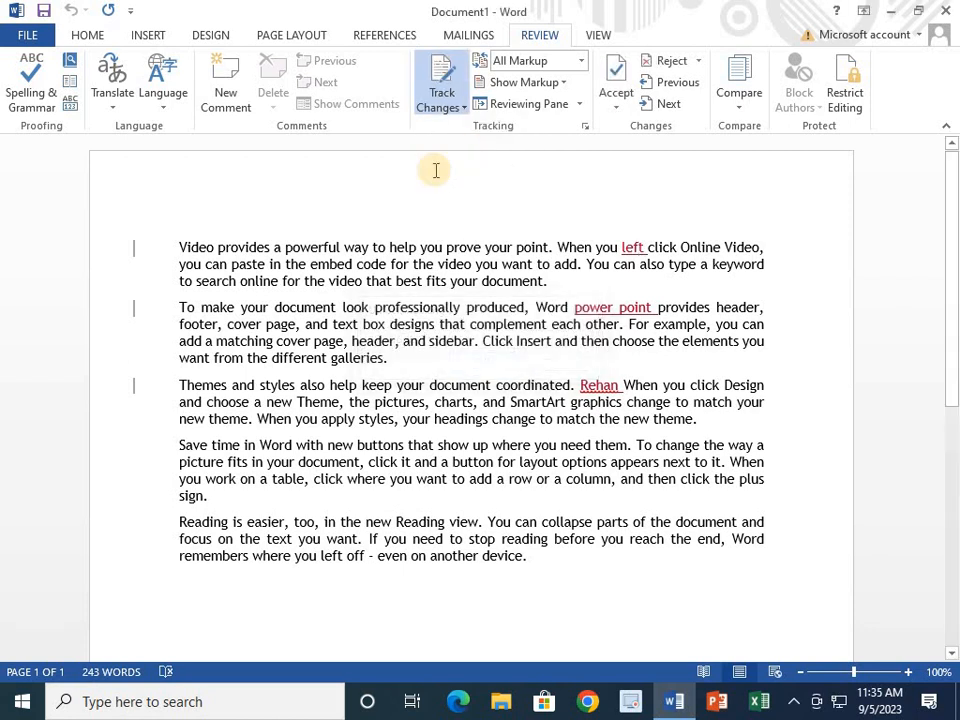
pyautogui.click(452, 107)
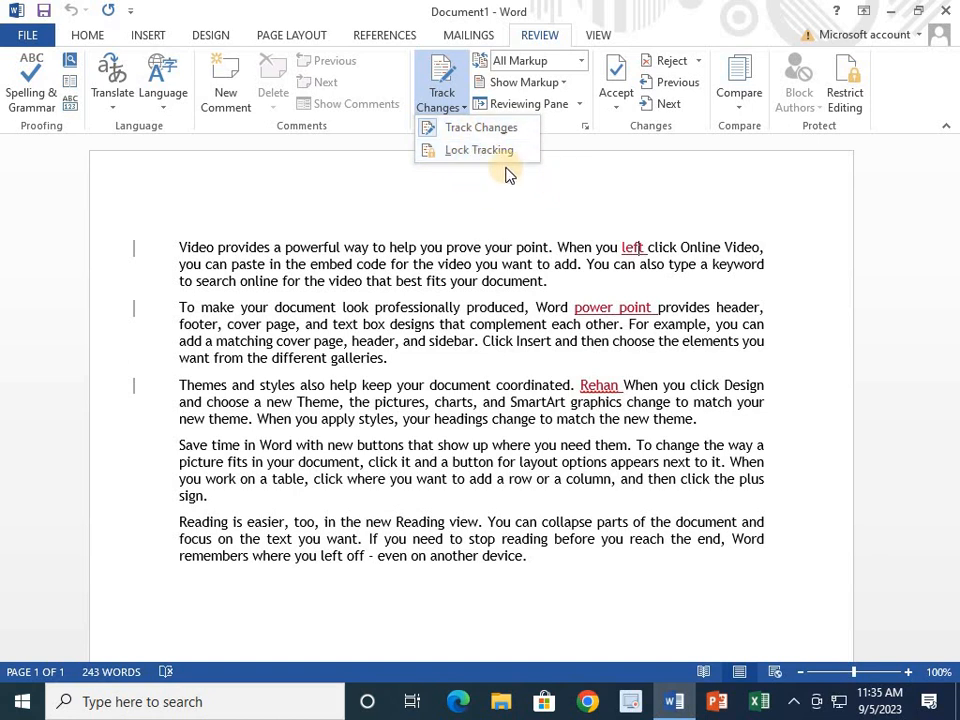
pyautogui.click(636, 248)
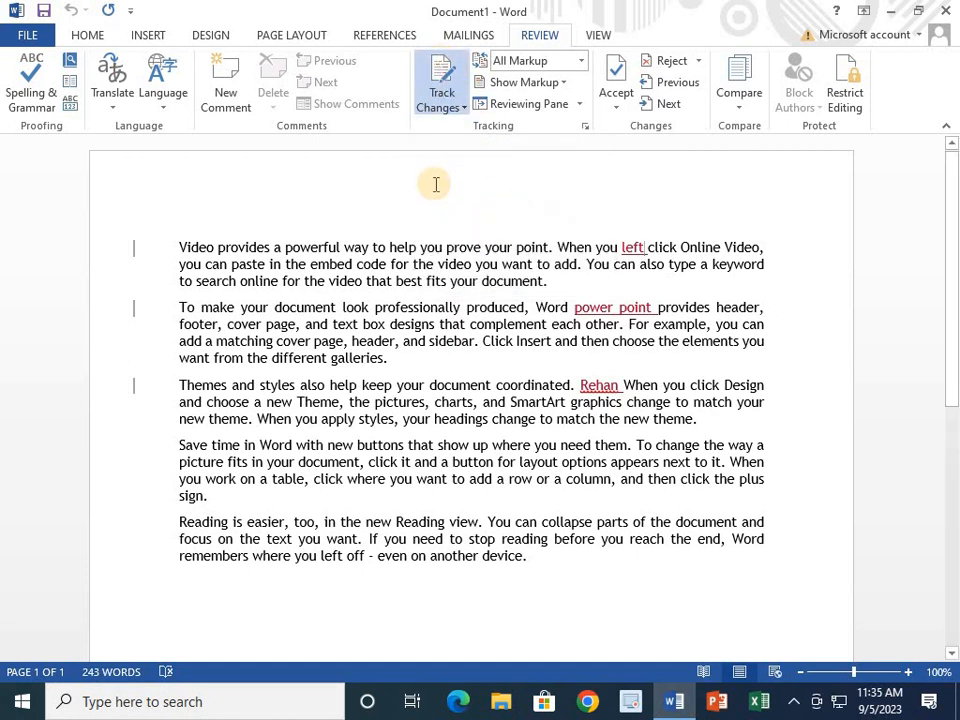
pyautogui.click(446, 106)
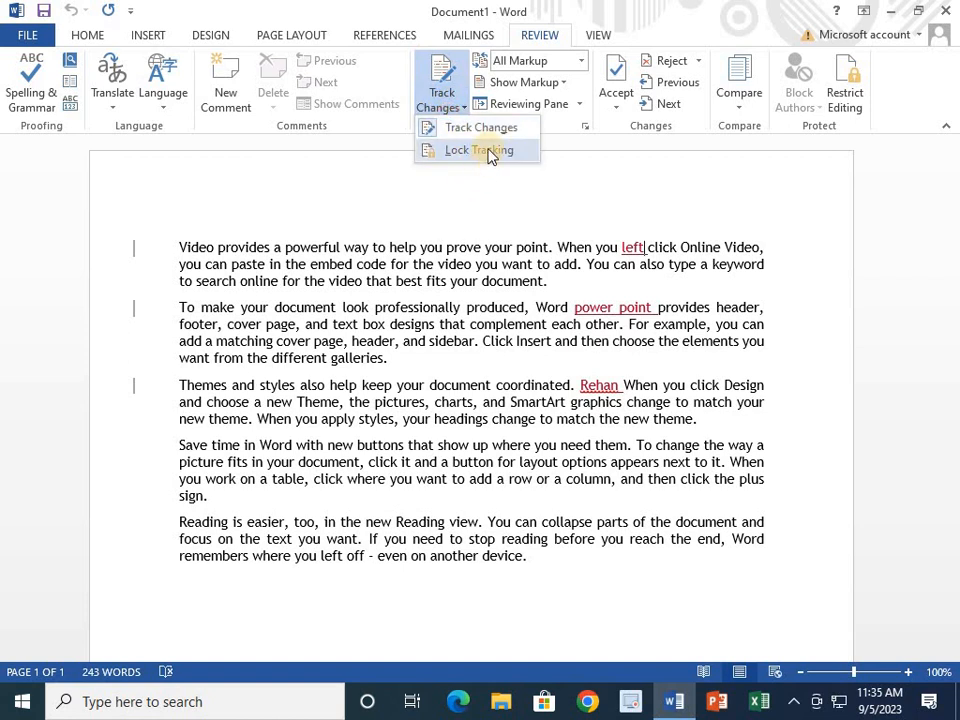
pyautogui.click(538, 243)
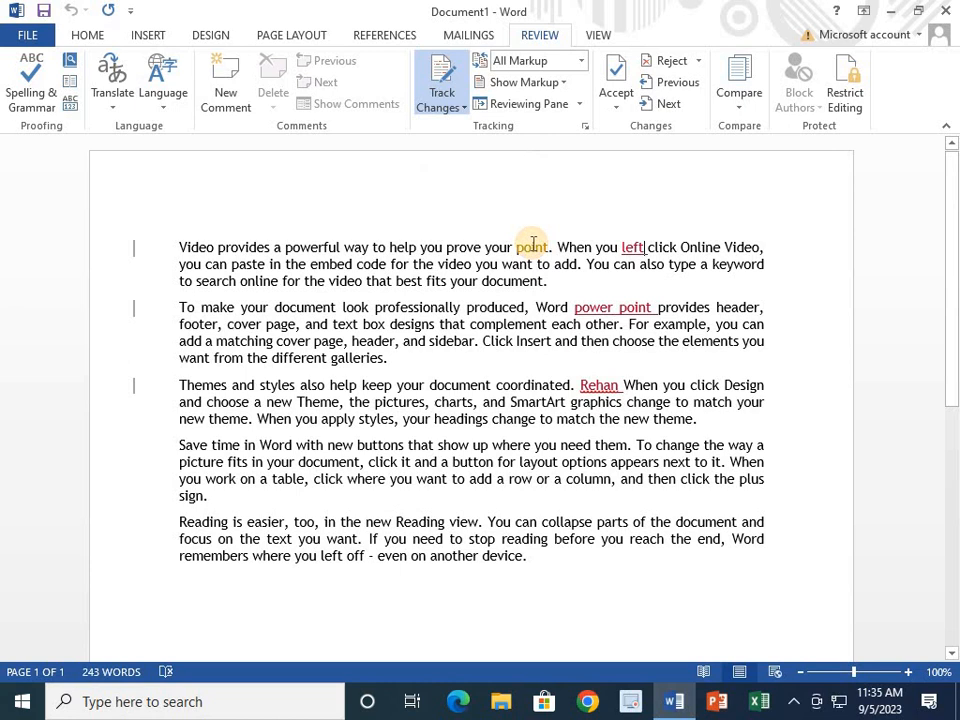
# Insert "ghg" inside "your" in the first paragraph as a tracked change.
pyautogui.click(446, 100)
pyautogui.click(476, 270)
pyautogui.write('ghe')
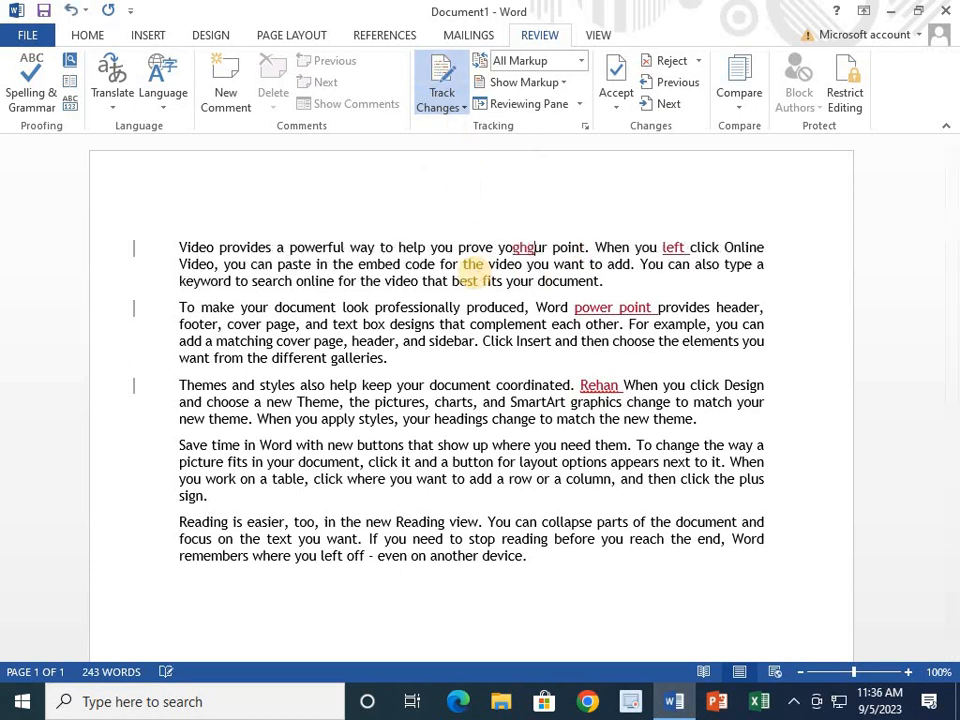
# Lock tracking with a password and its confirmation, and insert "ytgtyuf" inside "prove" in the first paragraph.
pyautogui.click(452, 118)
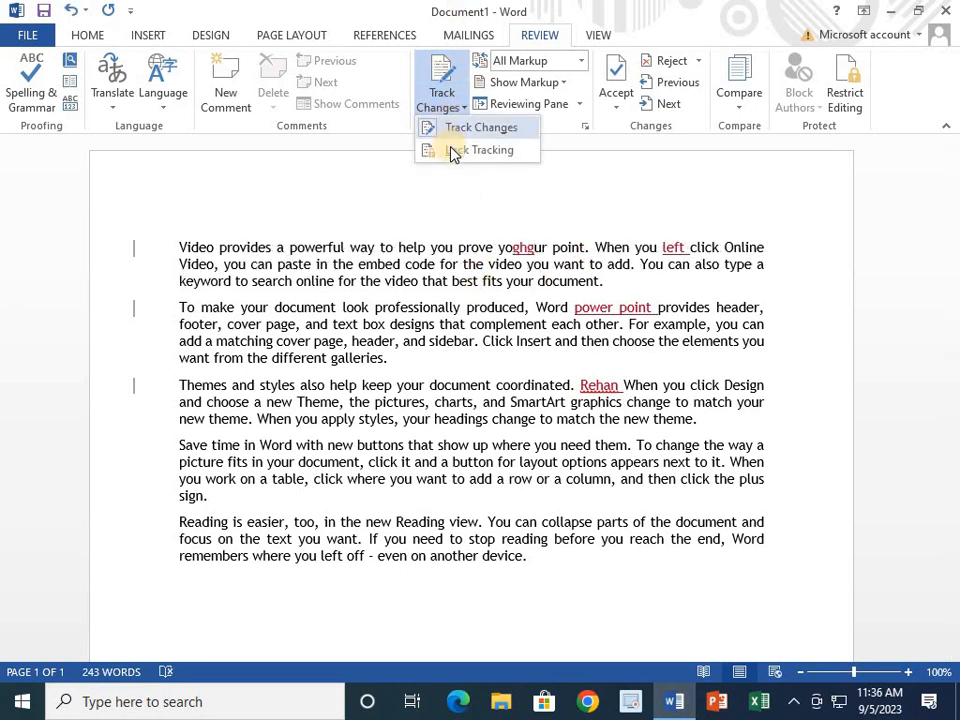
pyautogui.click(449, 152)
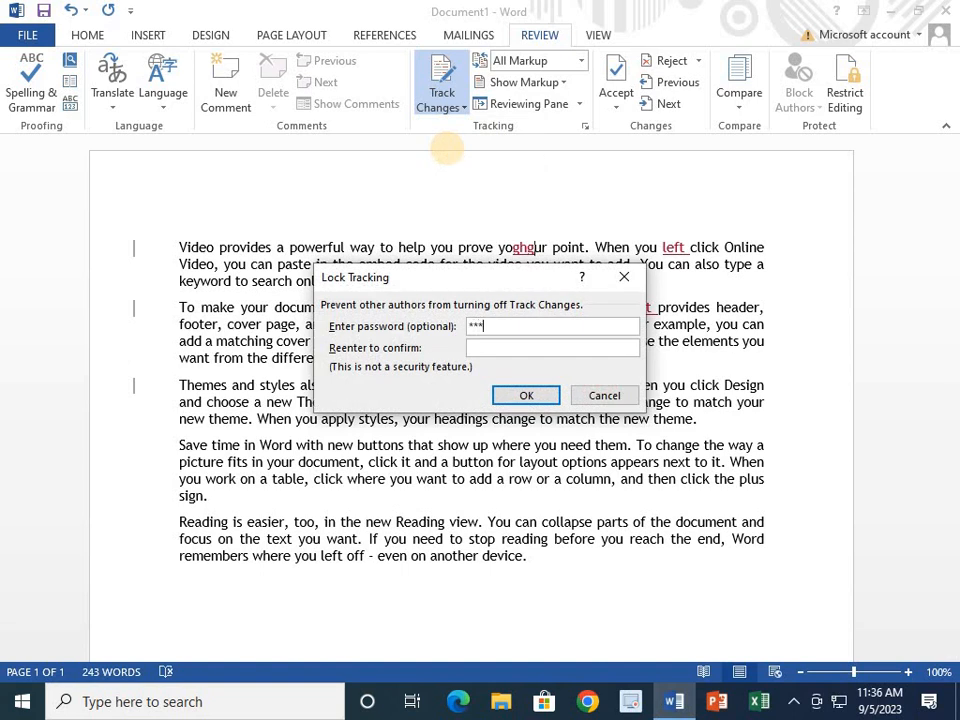
pyautogui.click(527, 342)
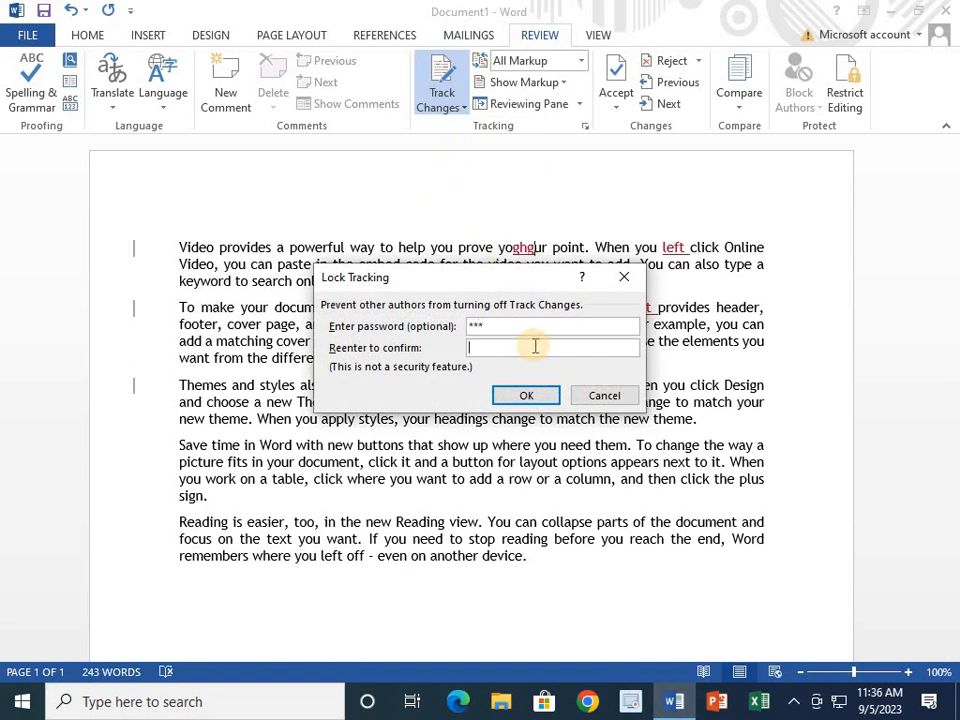
pyautogui.click(514, 399)
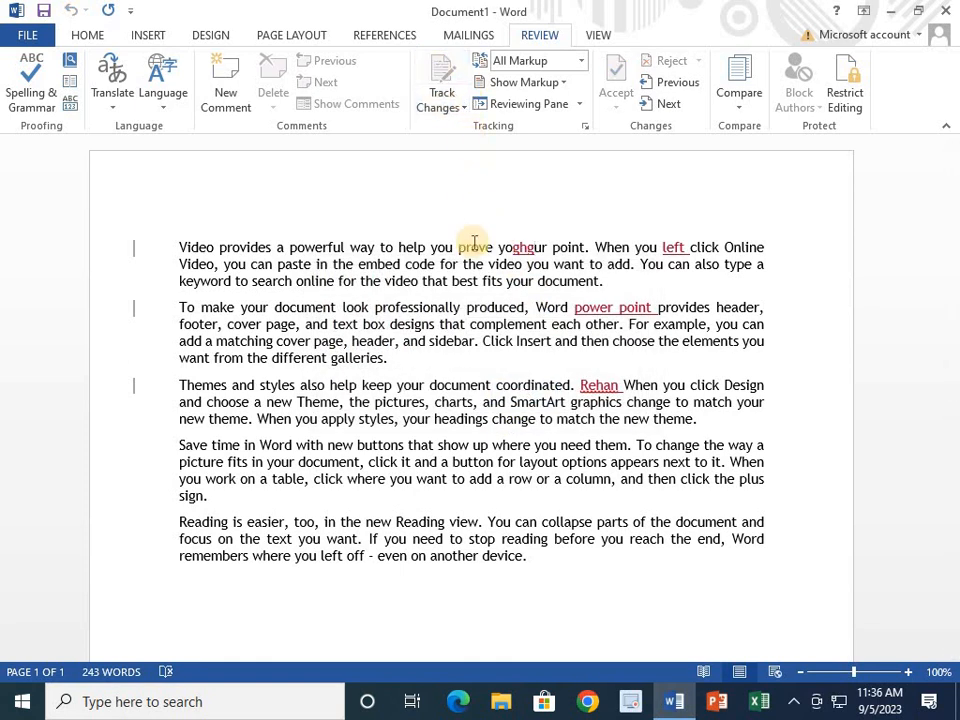
pyautogui.click(472, 244)
pyautogui.write('ytgtyuf')
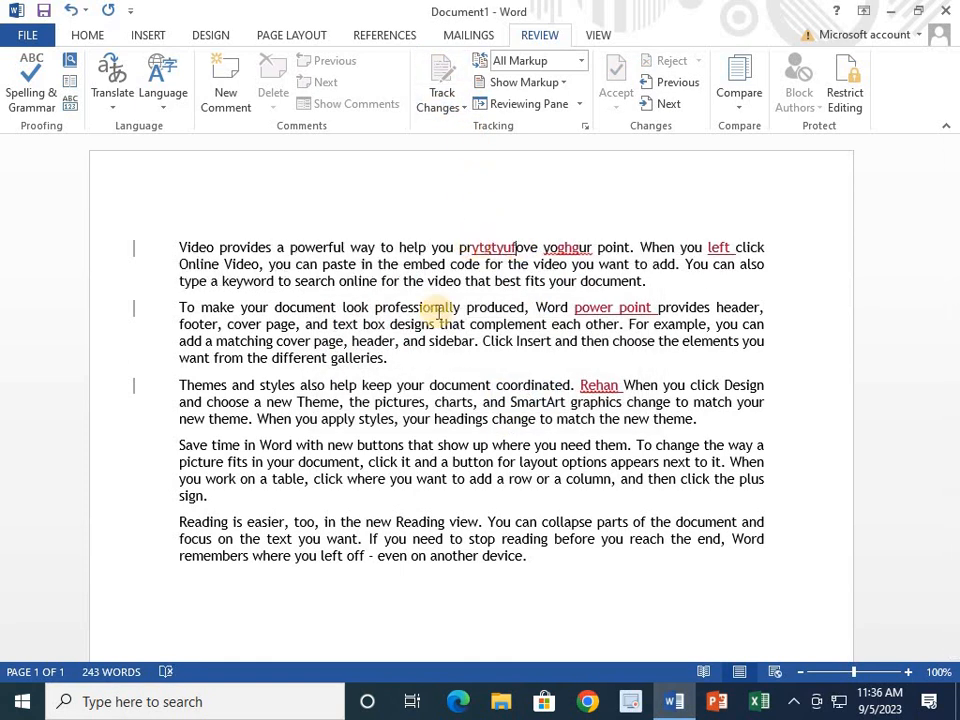
# Unlock the tracked changes by entering the tracking password in Unlock Tracking.
pyautogui.click(449, 110)
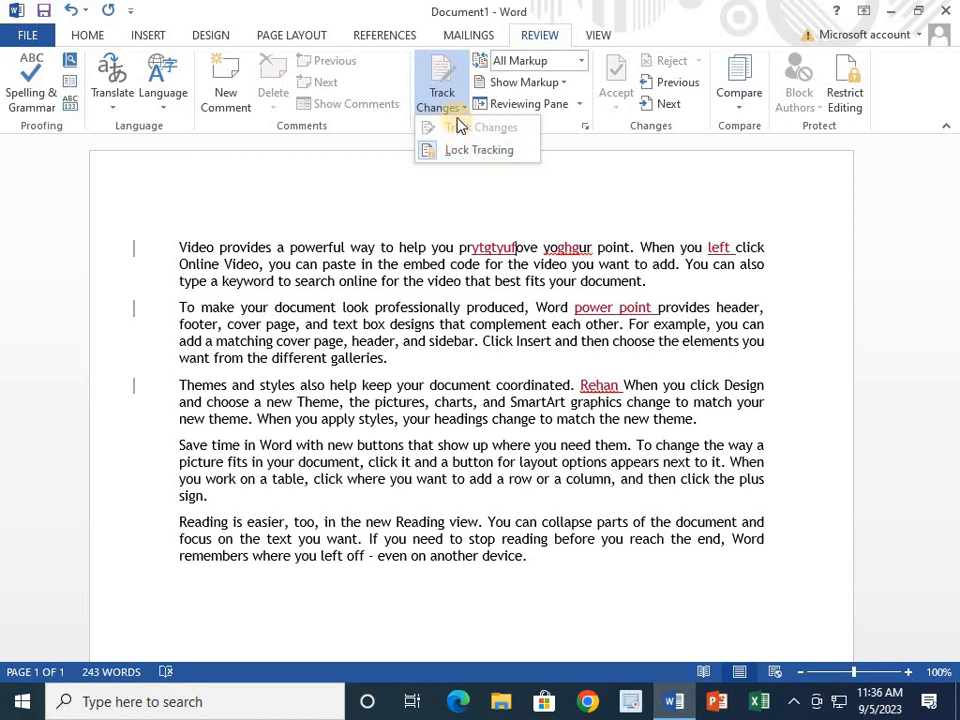
pyautogui.click(443, 86)
pyautogui.click(445, 104)
pyautogui.click(456, 152)
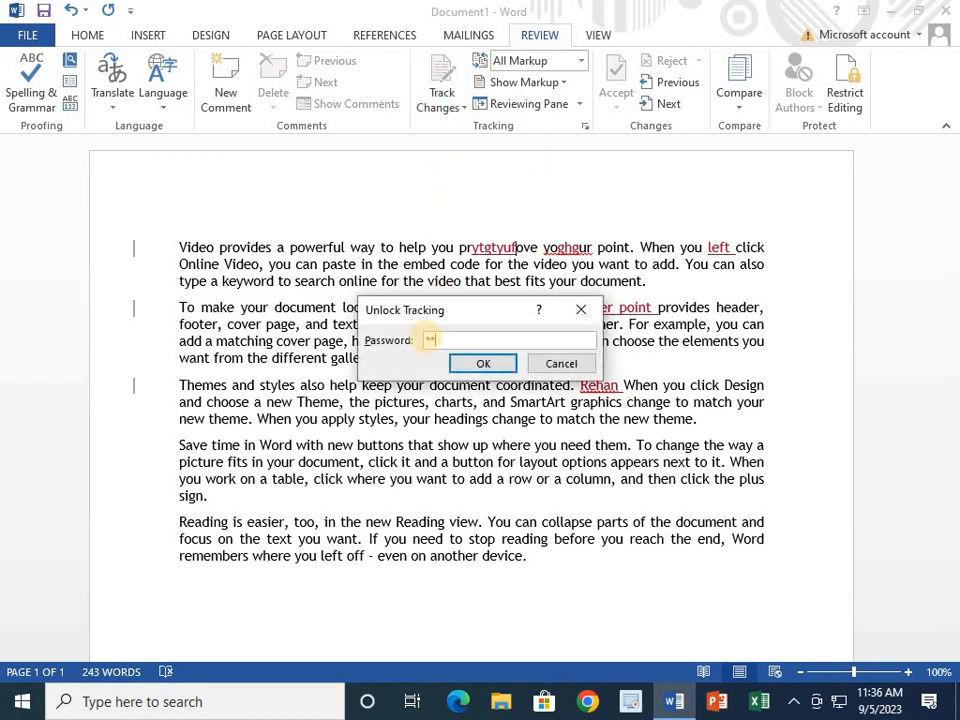
pyautogui.click(497, 360)
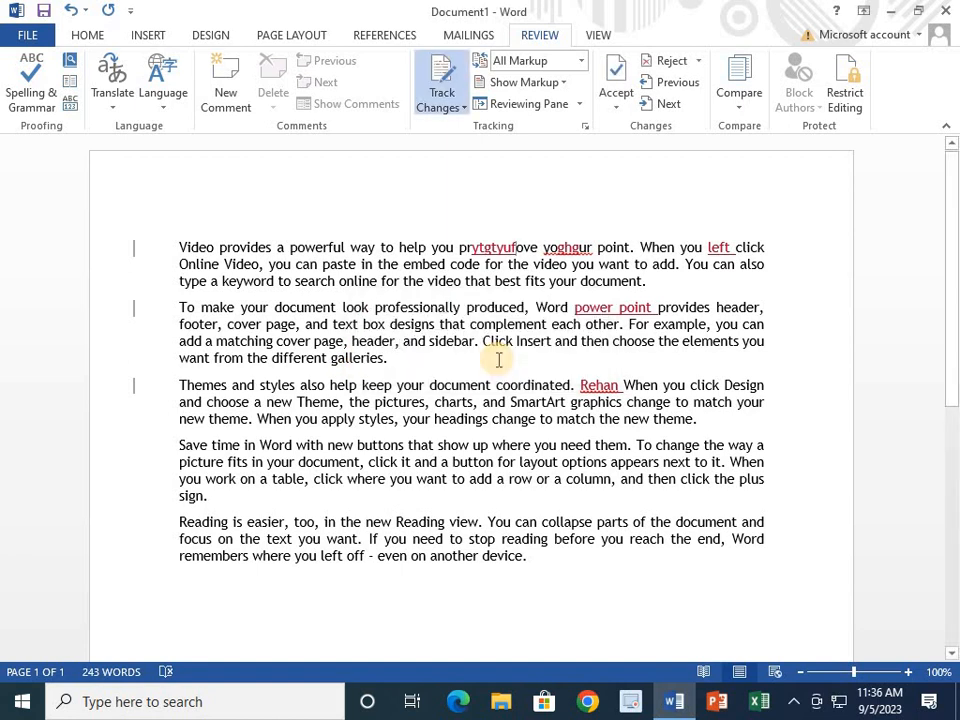
# View the tracked edits in Simple Markup and return the display to All Markup.
pyautogui.click(580, 63)
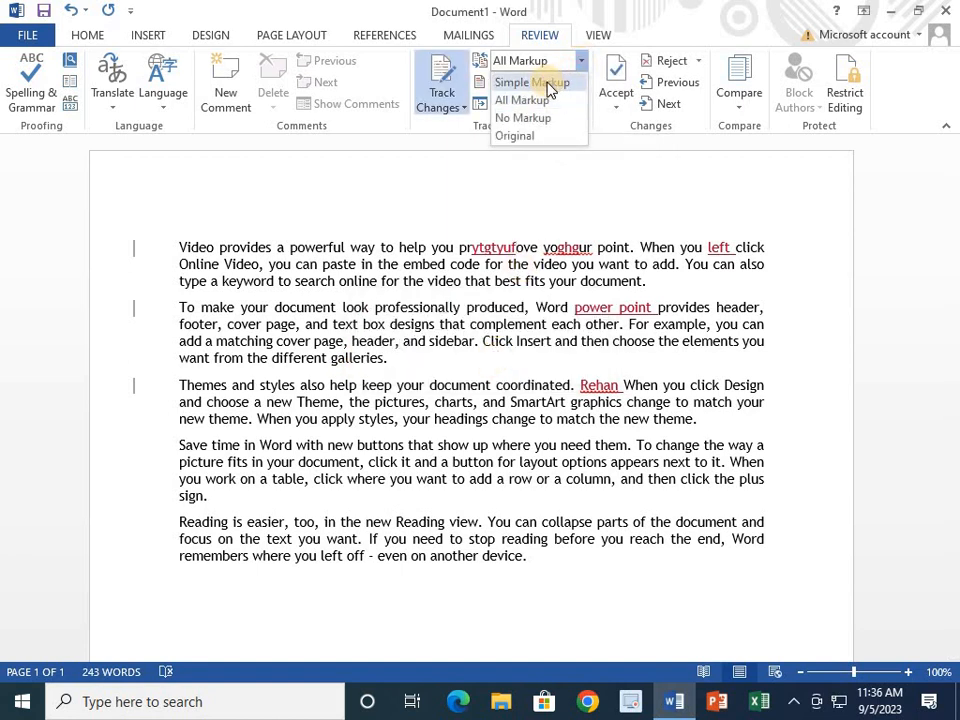
pyautogui.click(546, 84)
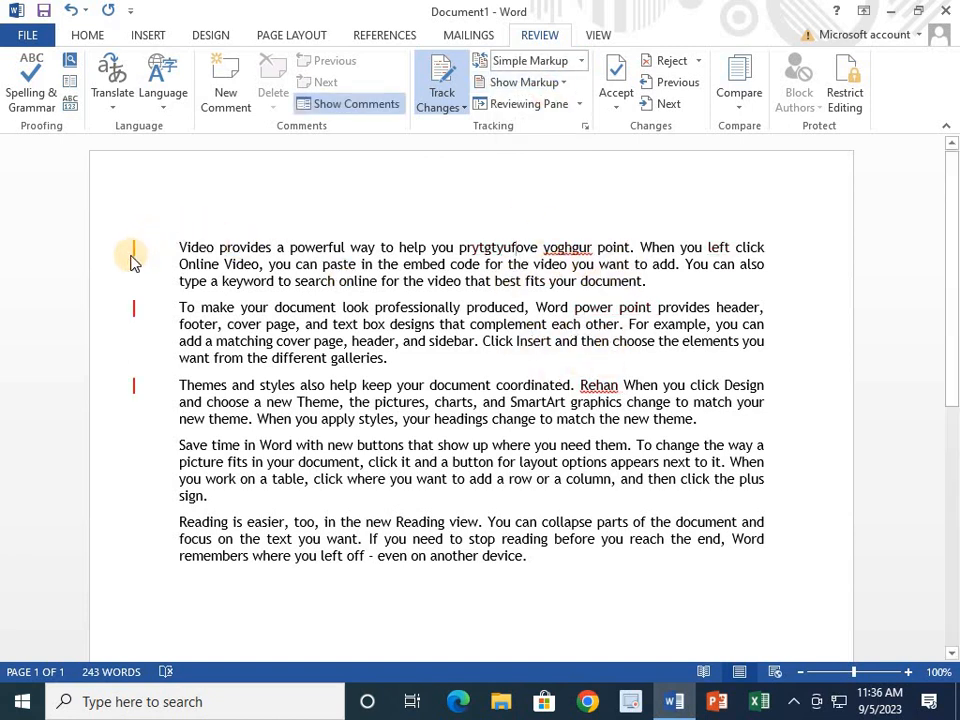
pyautogui.click(580, 64)
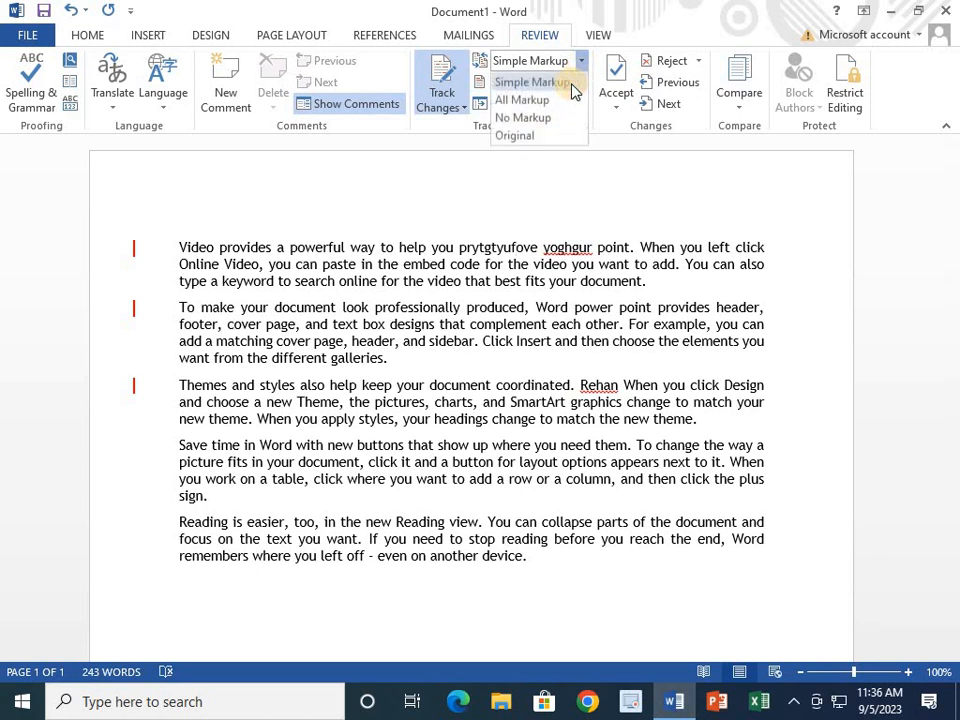
pyautogui.click(546, 100)
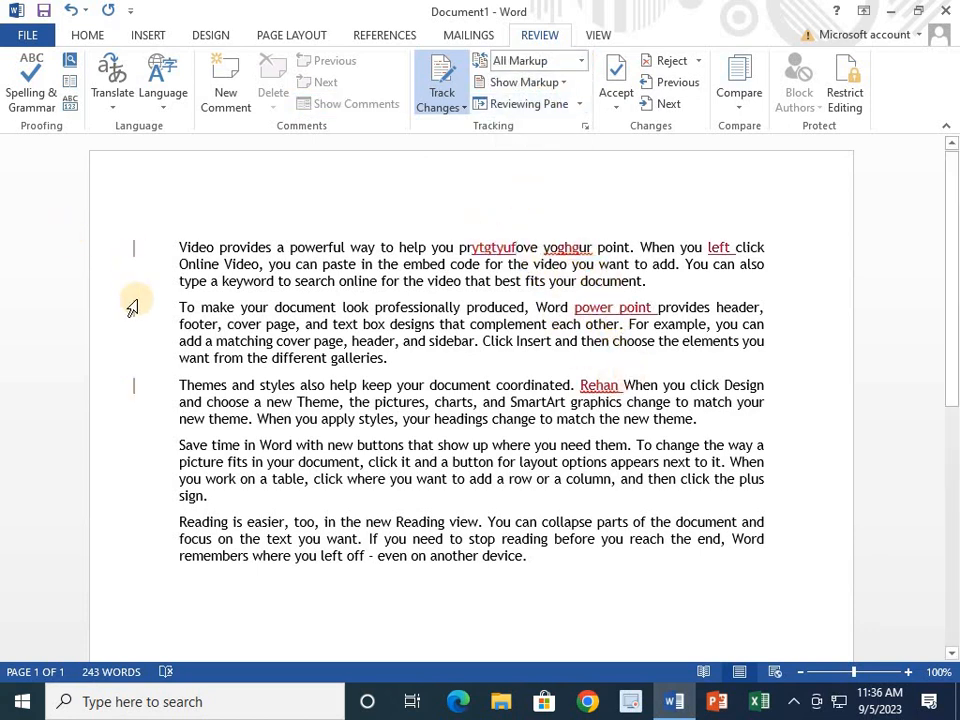
# View the document with No Markup and restore the All Markup display.
pyautogui.click(581, 62)
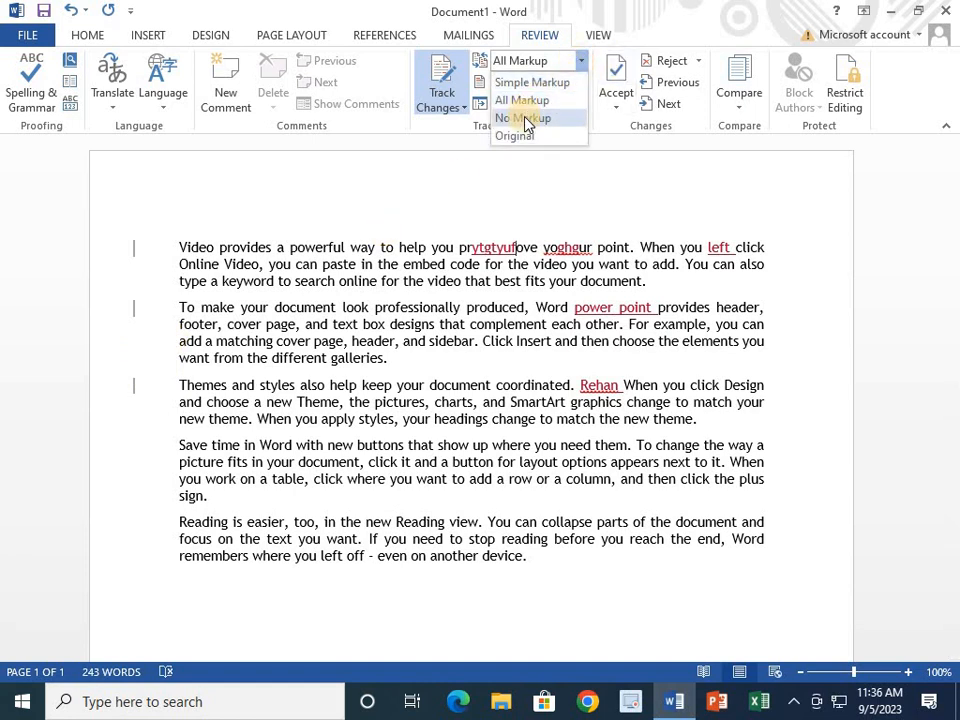
pyautogui.click(522, 119)
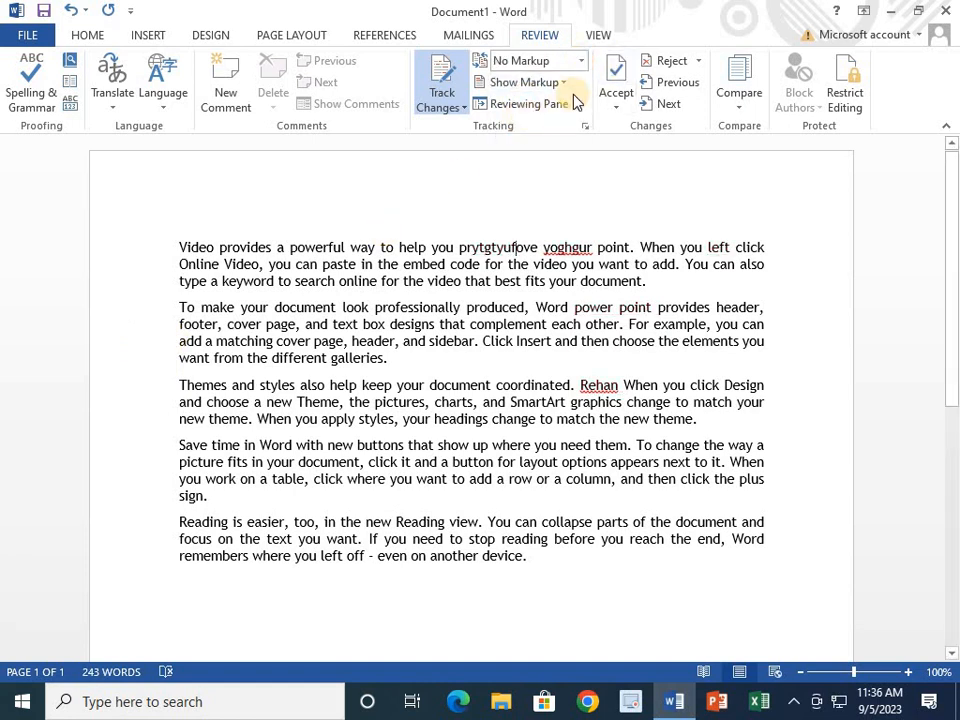
pyautogui.click(581, 62)
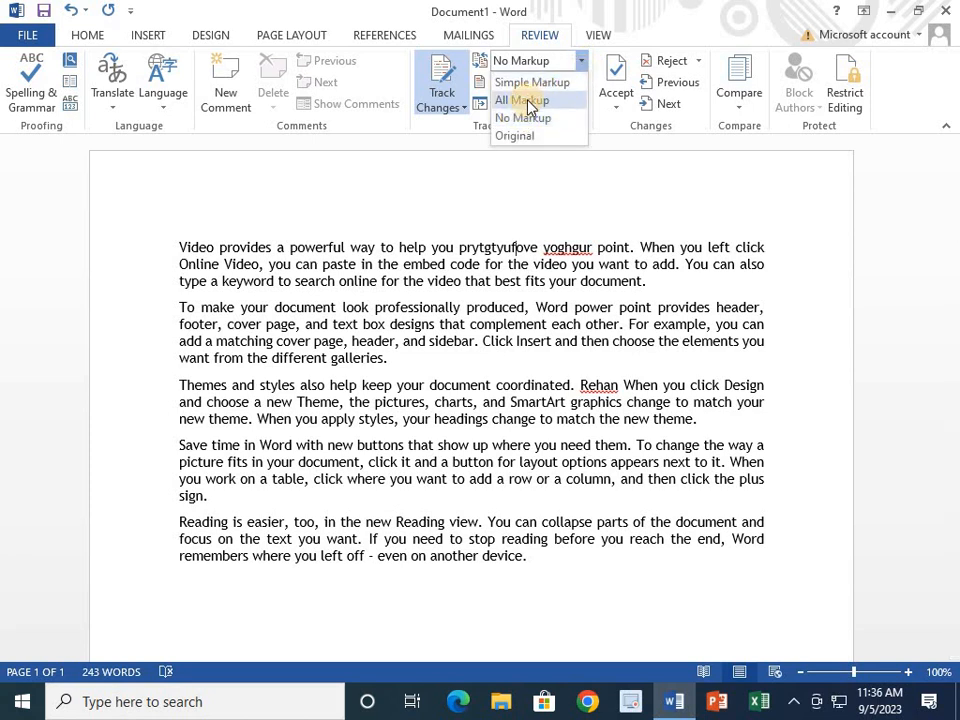
pyautogui.click(528, 101)
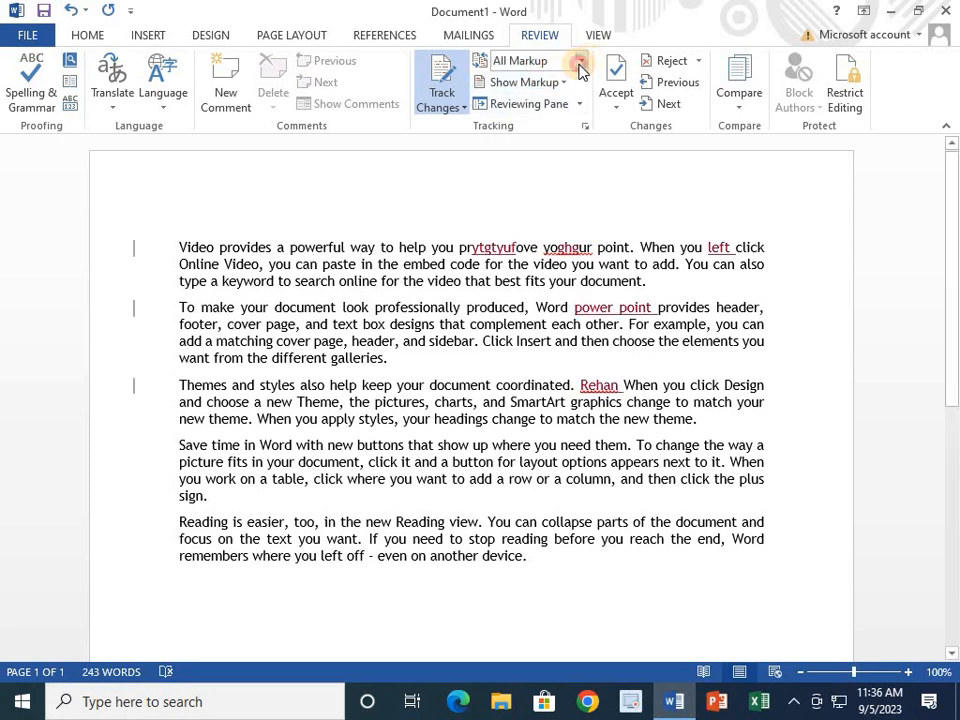
# View the document in its Original state without the tracked edits and restore the All Markup display.
pyautogui.click(580, 63)
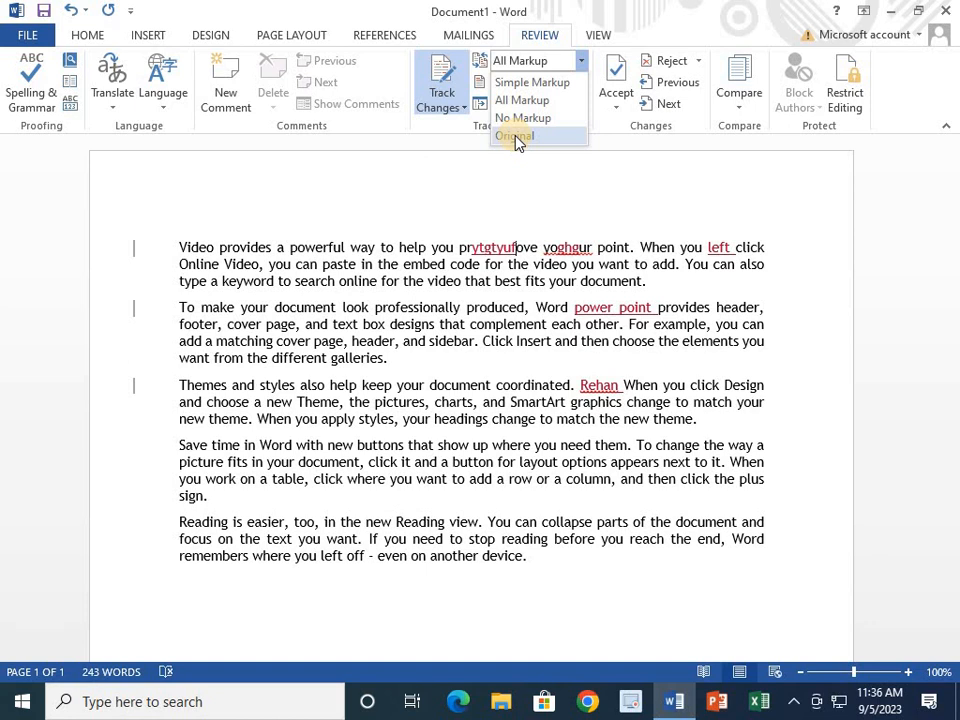
pyautogui.click(515, 137)
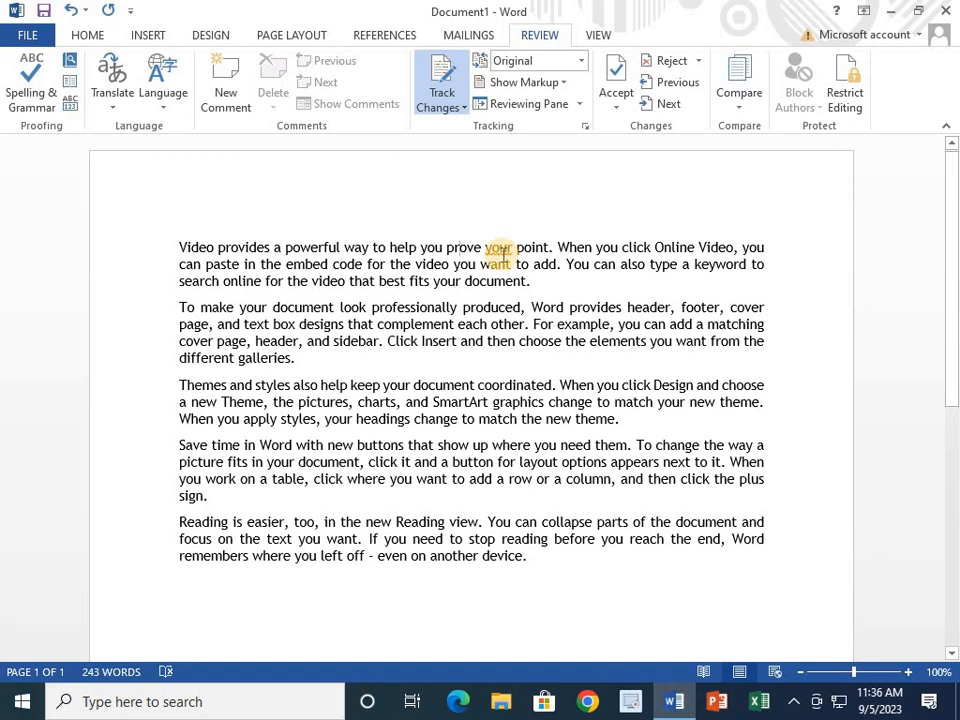
pyautogui.click(583, 64)
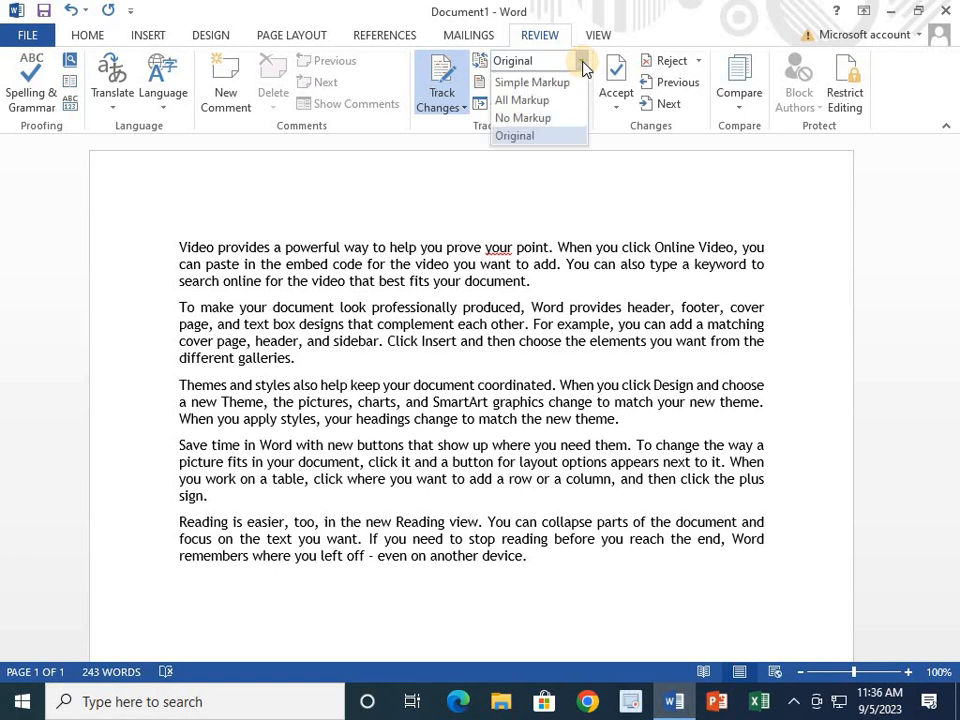
pyautogui.click(517, 101)
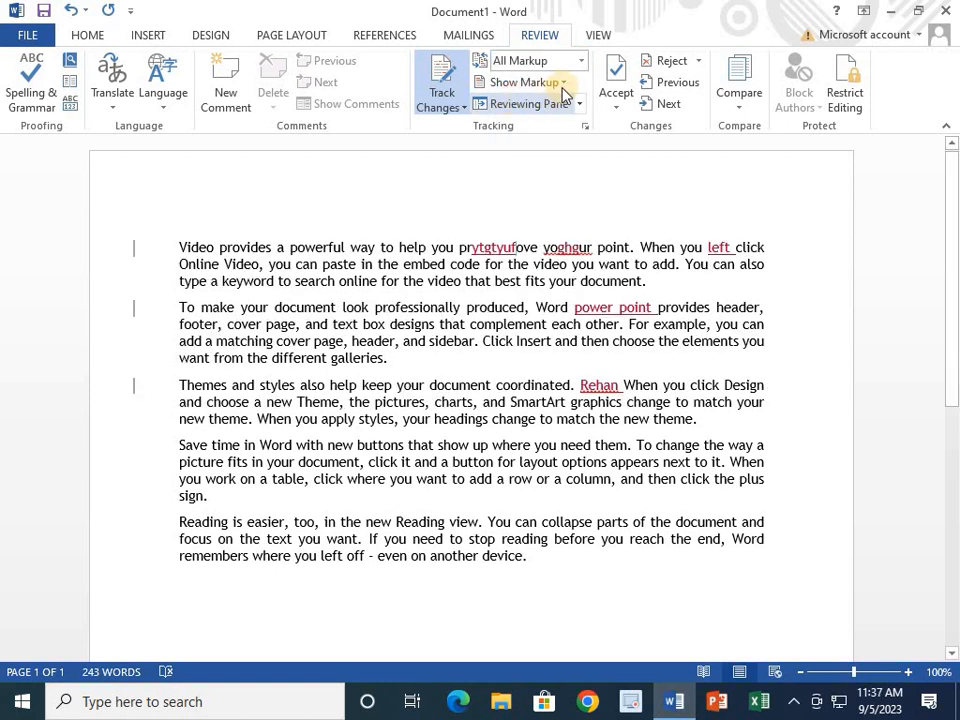
# Hide the Insertions and Deletions markup in the document and show it again.
pyautogui.click(561, 84)
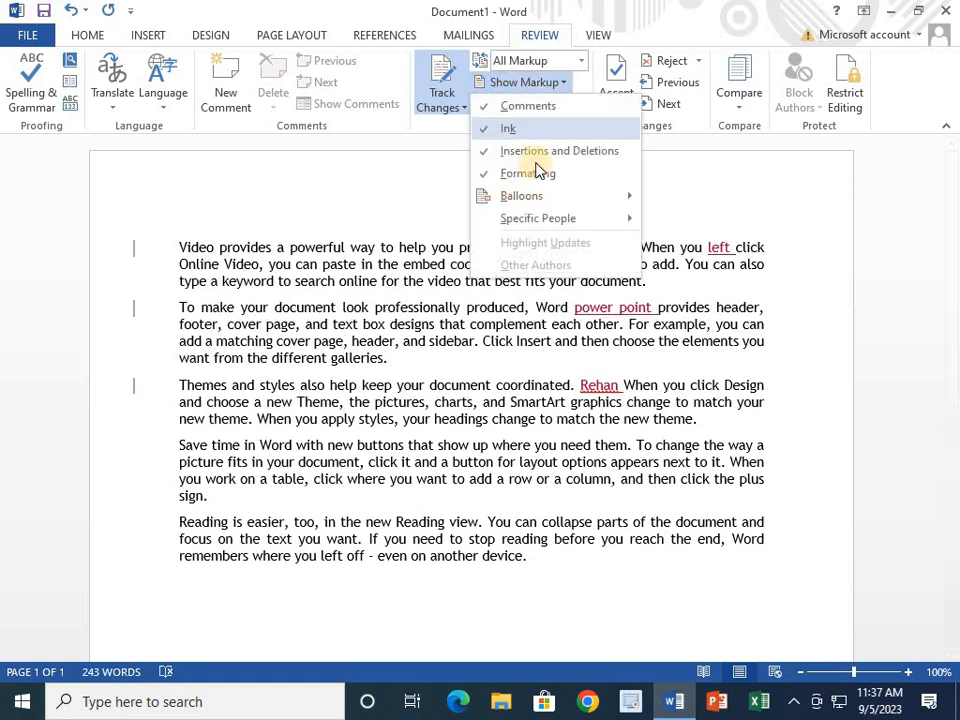
pyautogui.click(443, 157)
pyautogui.click(545, 85)
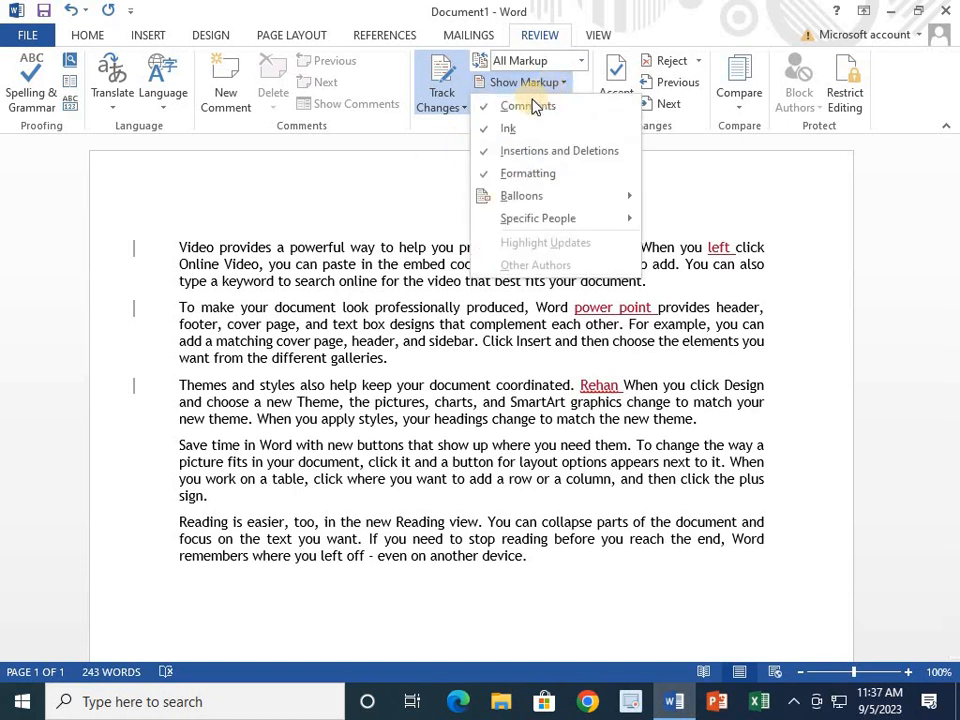
pyautogui.click(560, 152)
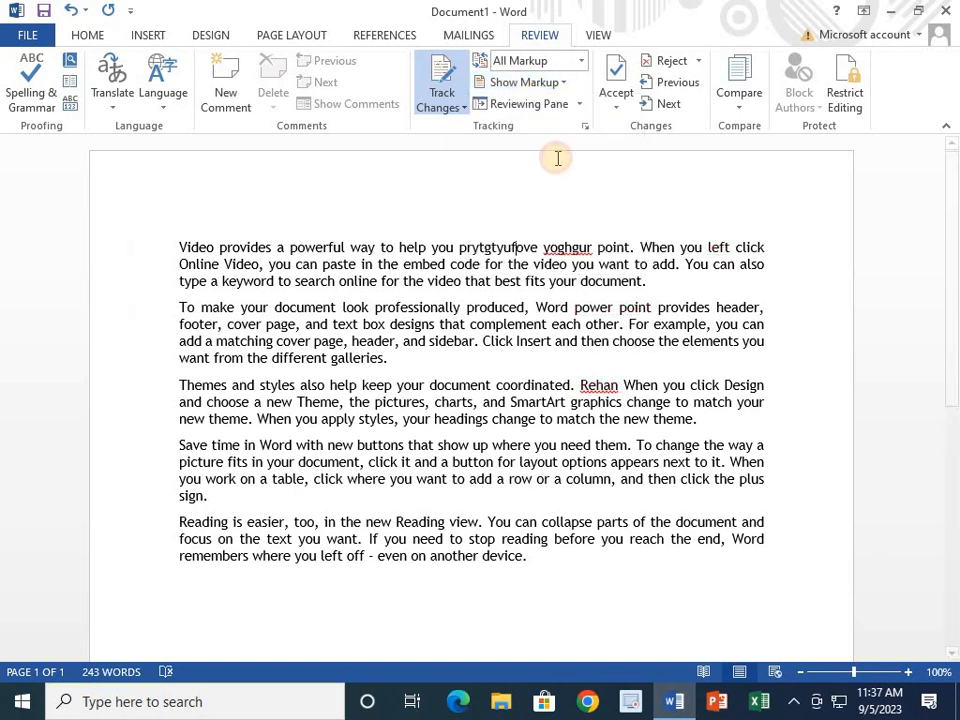
pyautogui.click(560, 90)
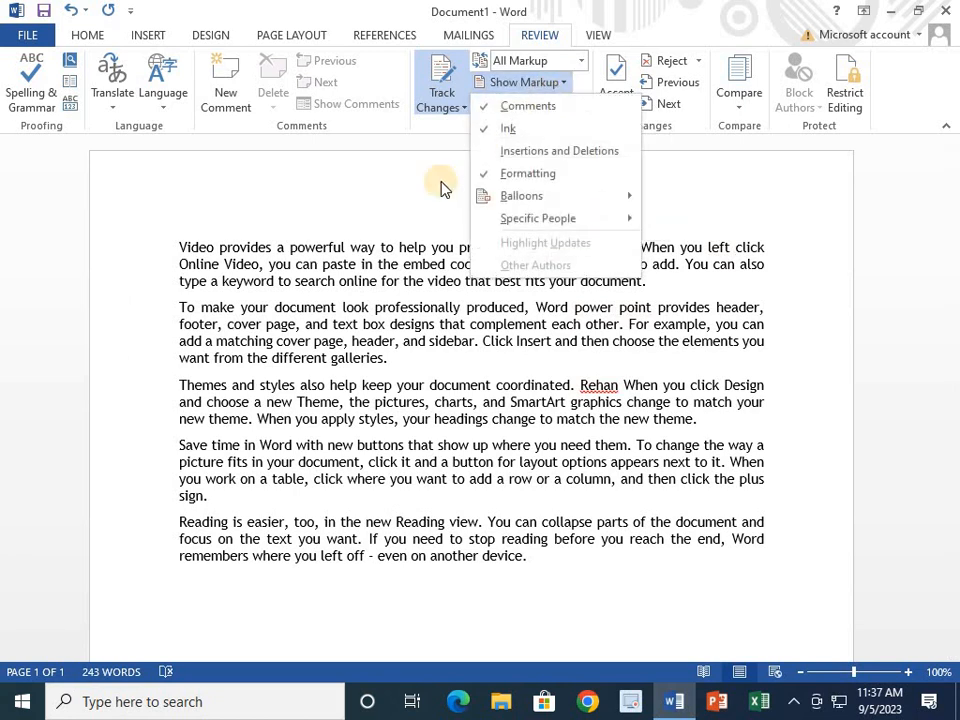
pyautogui.click(381, 309)
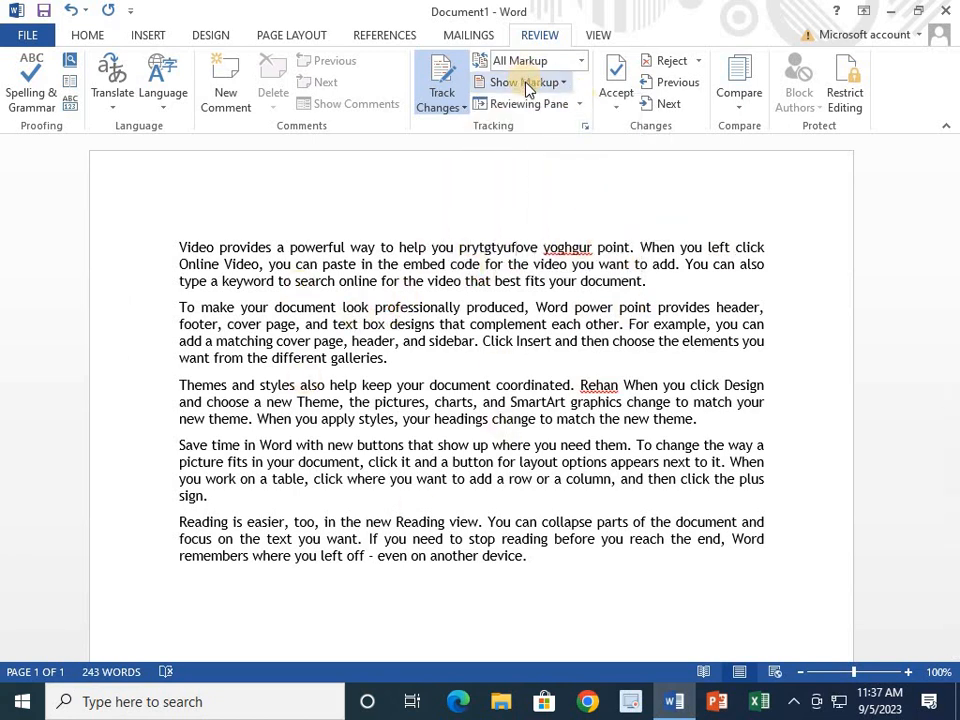
pyautogui.click(552, 82)
pyautogui.click(500, 154)
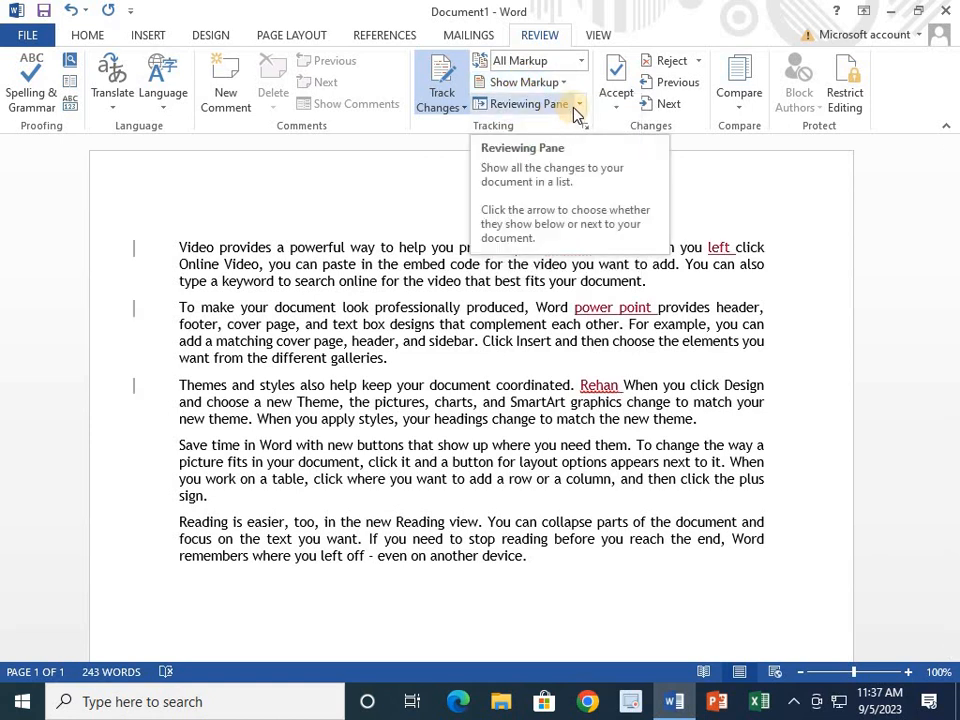
# Show the vertical Reviewing Pane and insert "life" after "you" following "Online Video," in the first paragraph.
pyautogui.click(566, 105)
pyautogui.click(580, 104)
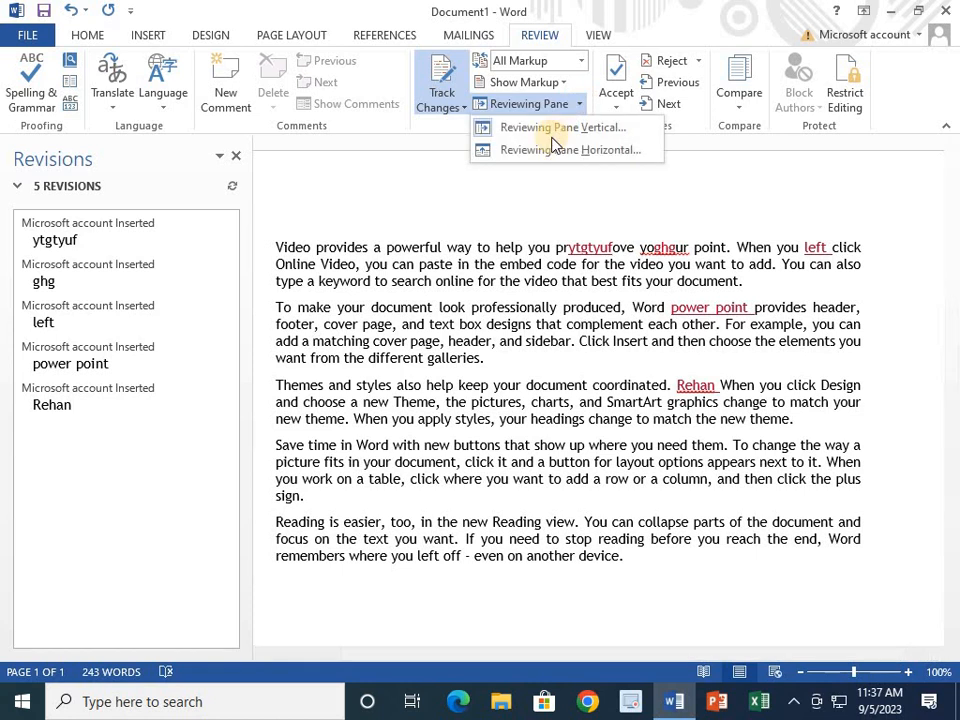
pyautogui.click(555, 127)
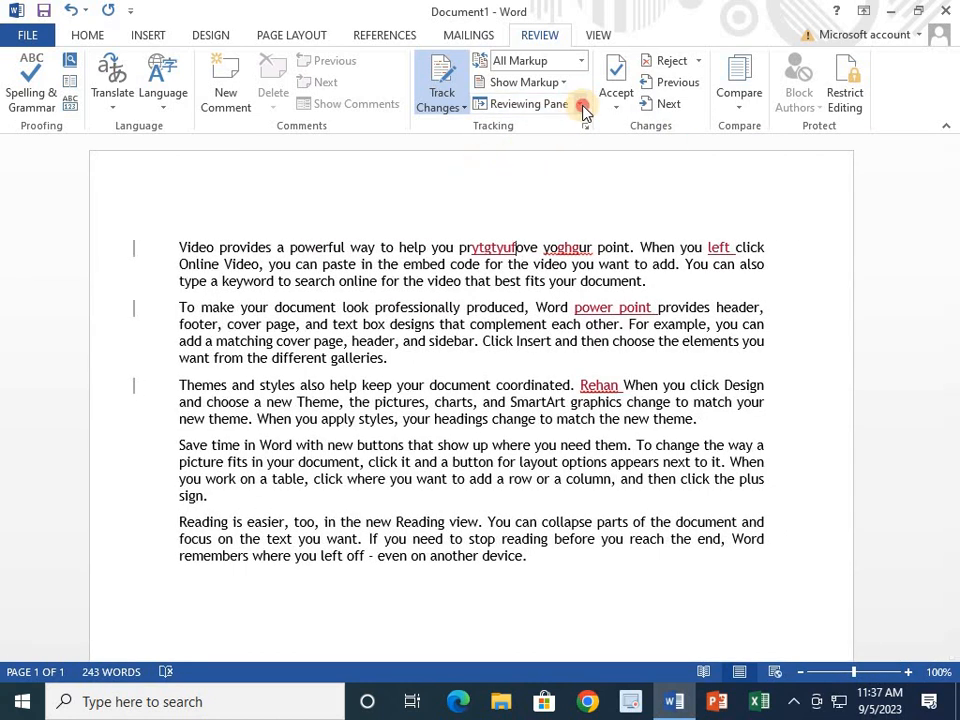
pyautogui.click(583, 106)
pyautogui.click(566, 126)
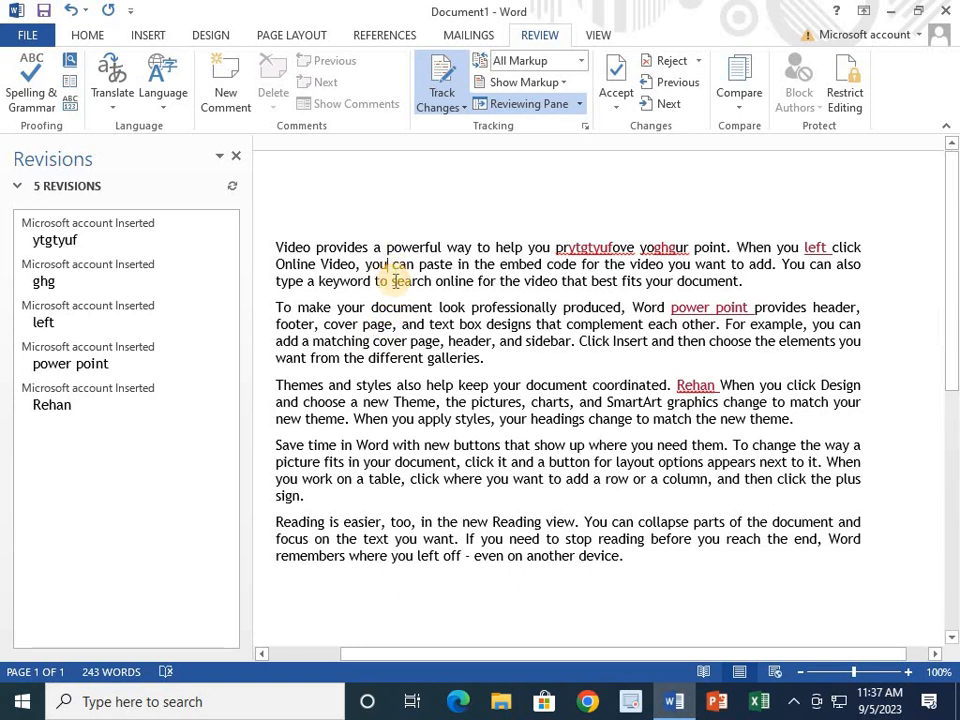
pyautogui.write('li')
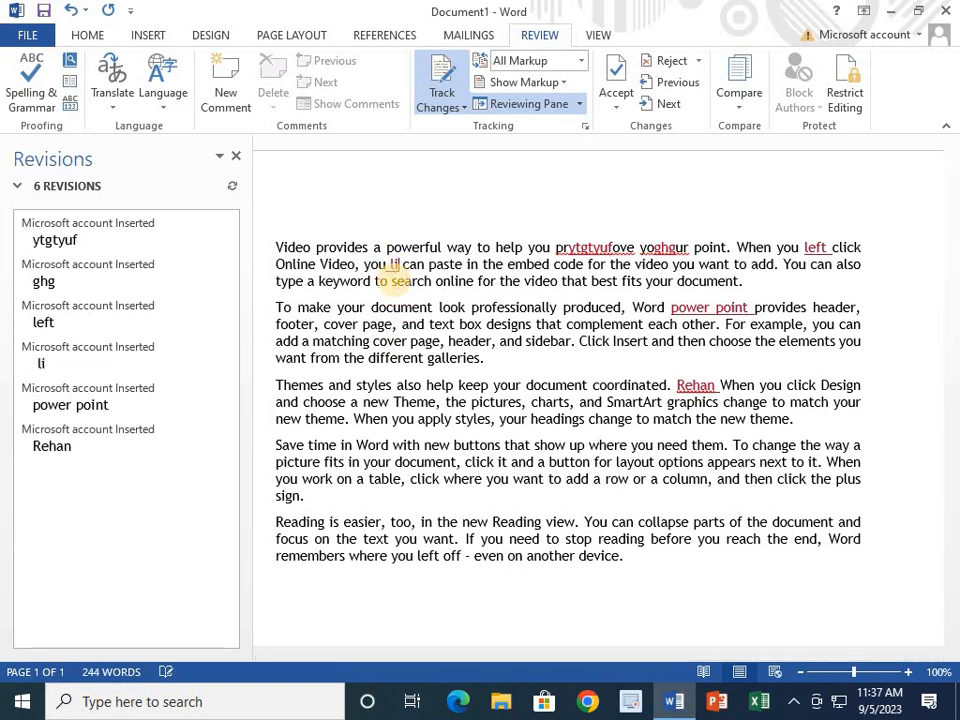
pyautogui.write('fe')
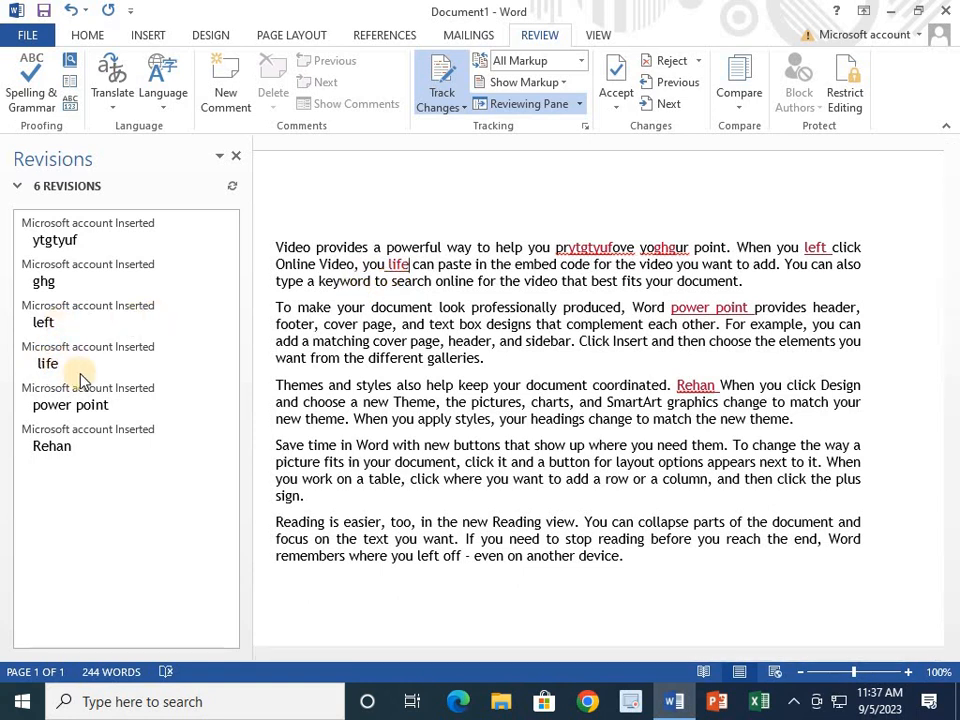
# View the revisions in the horizontal Reviewing Pane, switch it back to vertical and close the pane.
pyautogui.click(579, 106)
pyautogui.click(581, 150)
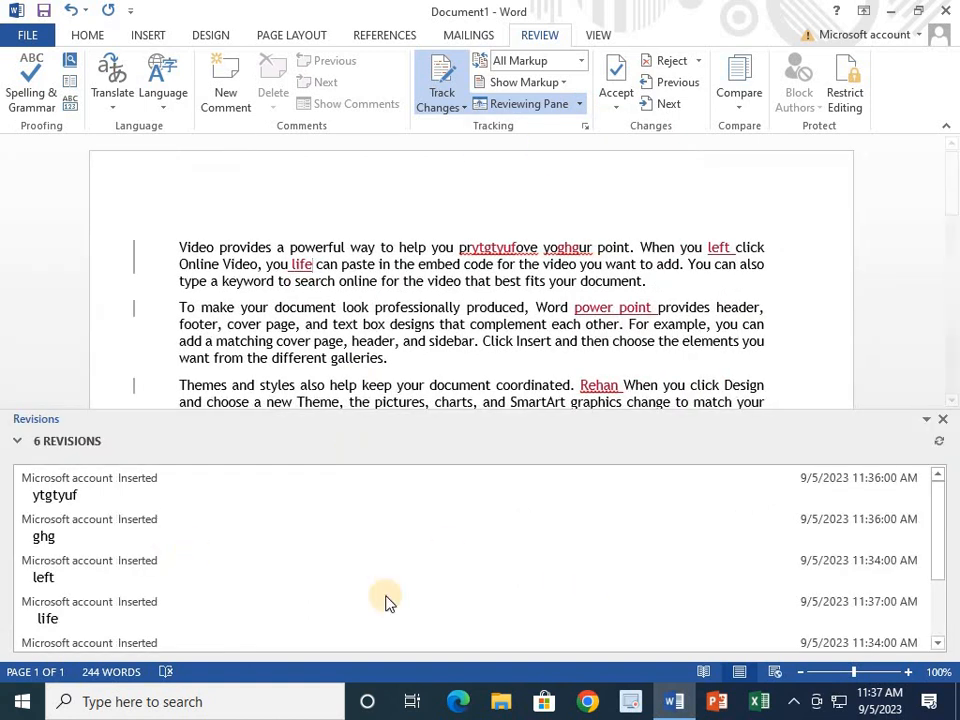
pyautogui.click(578, 108)
pyautogui.click(553, 124)
pyautogui.click(553, 104)
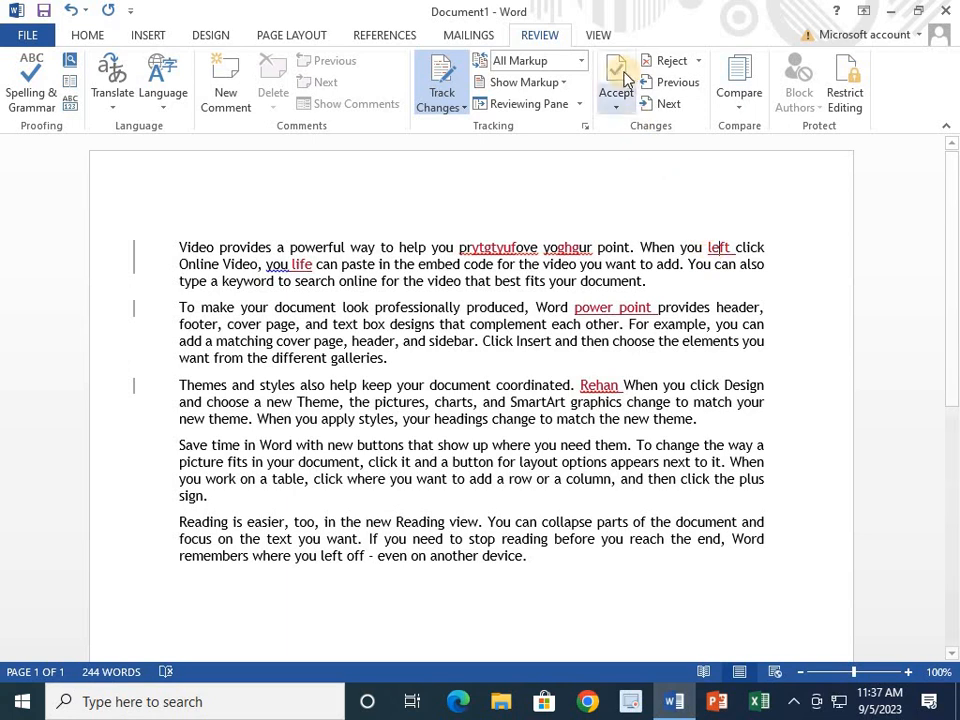
# Accept all tracked insertions one by one, starting from "left" in the first paragraph.
pyautogui.click(623, 78)
pyautogui.click(623, 78)
pyautogui.click(623, 78)
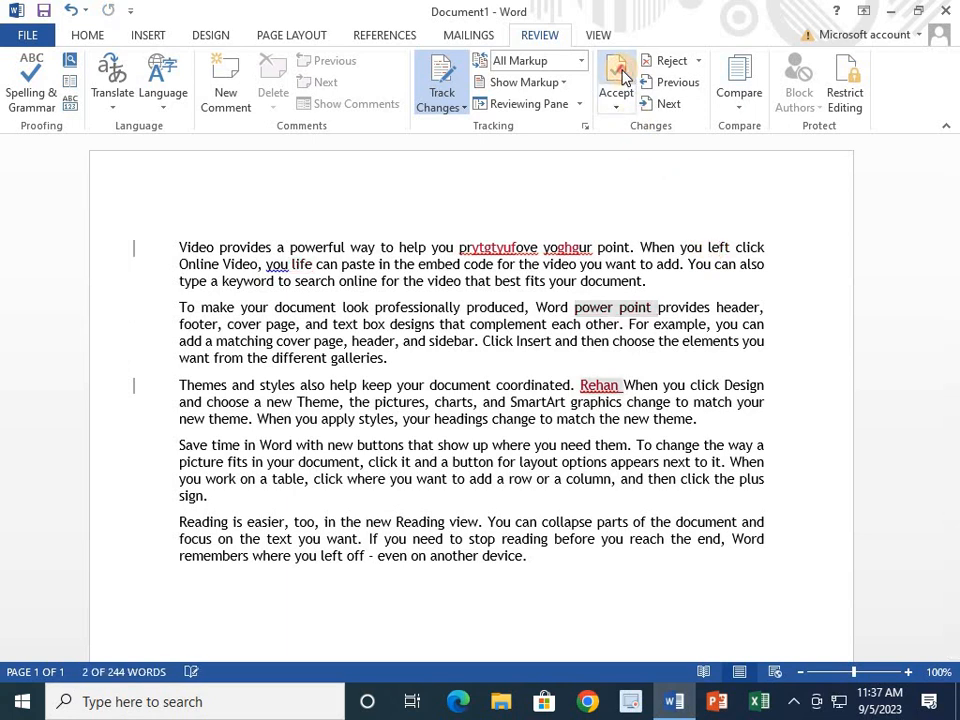
pyautogui.click(623, 78)
pyautogui.click(623, 78)
pyautogui.click(623, 78)
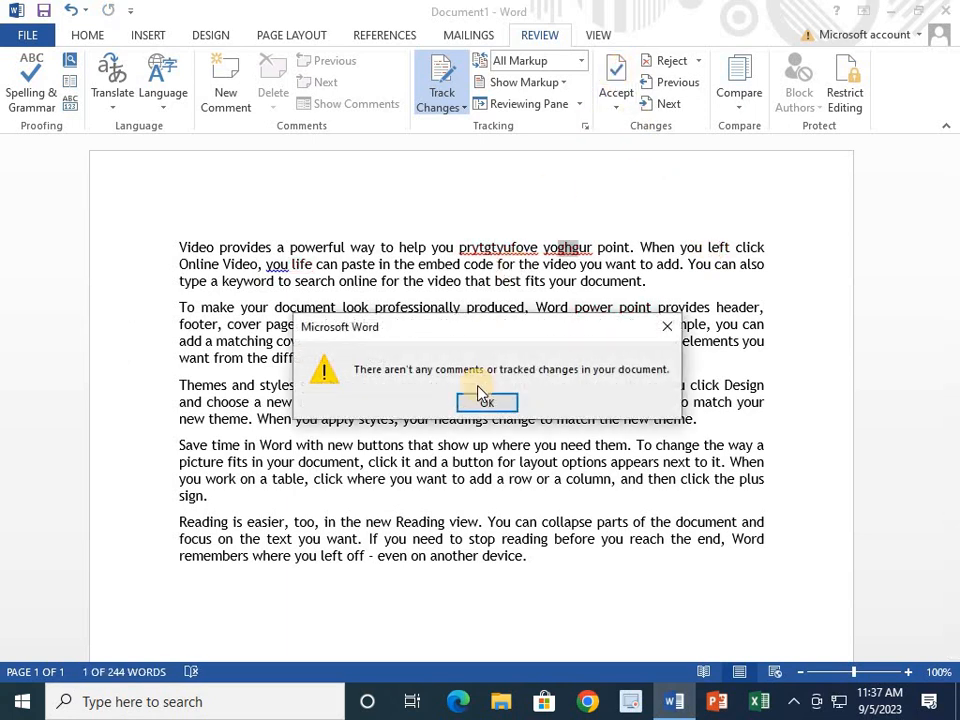
pyautogui.click(487, 404)
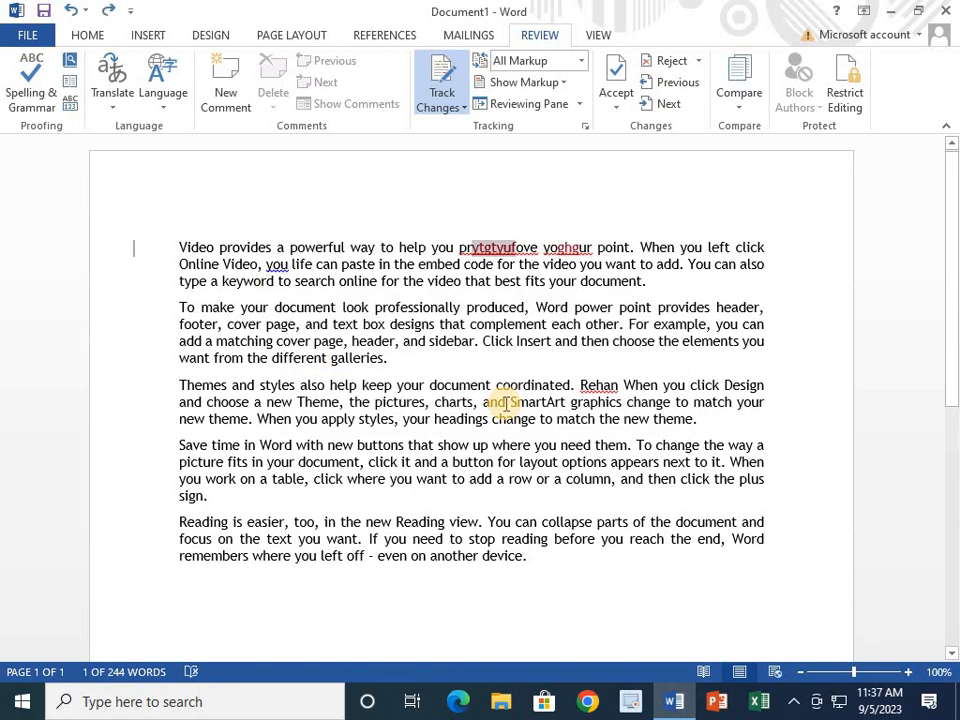
# Undo the accepted changes to bring back all the tracked insertions.
pyautogui.hotkey('ctrl', 'z')
pyautogui.hotkey('ctrl', 'z')
pyautogui.hotkey('ctrl', 'z')
pyautogui.hotkey('ctrl', 'z')
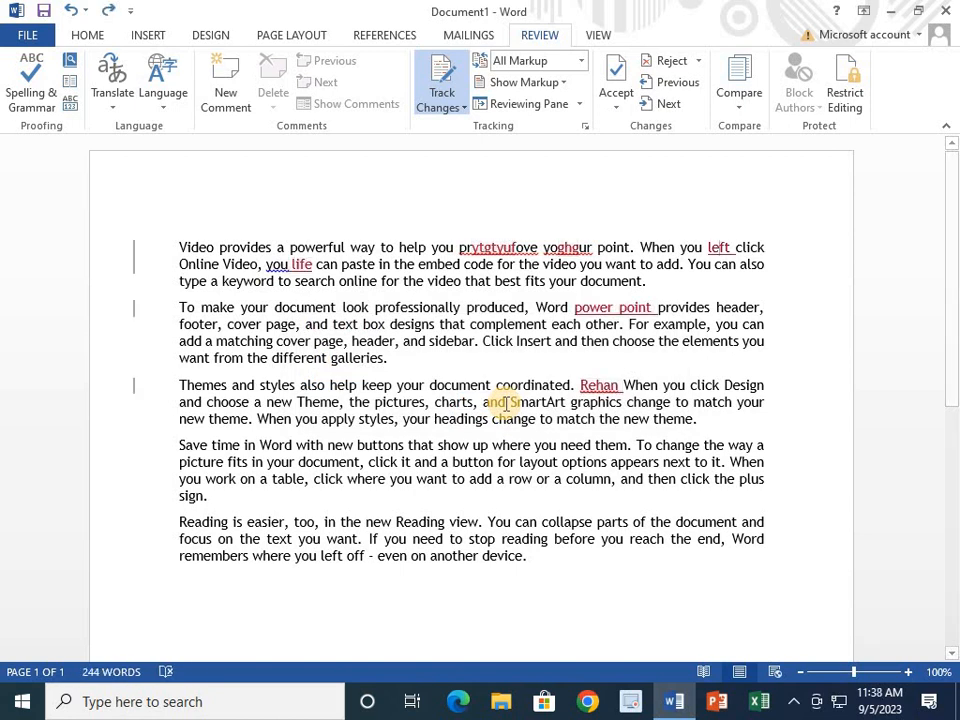
# Reject all tracked insertions one by one, starting from "left" in the first paragraph.
pyautogui.click(672, 63)
pyautogui.click(672, 63)
pyautogui.click(672, 63)
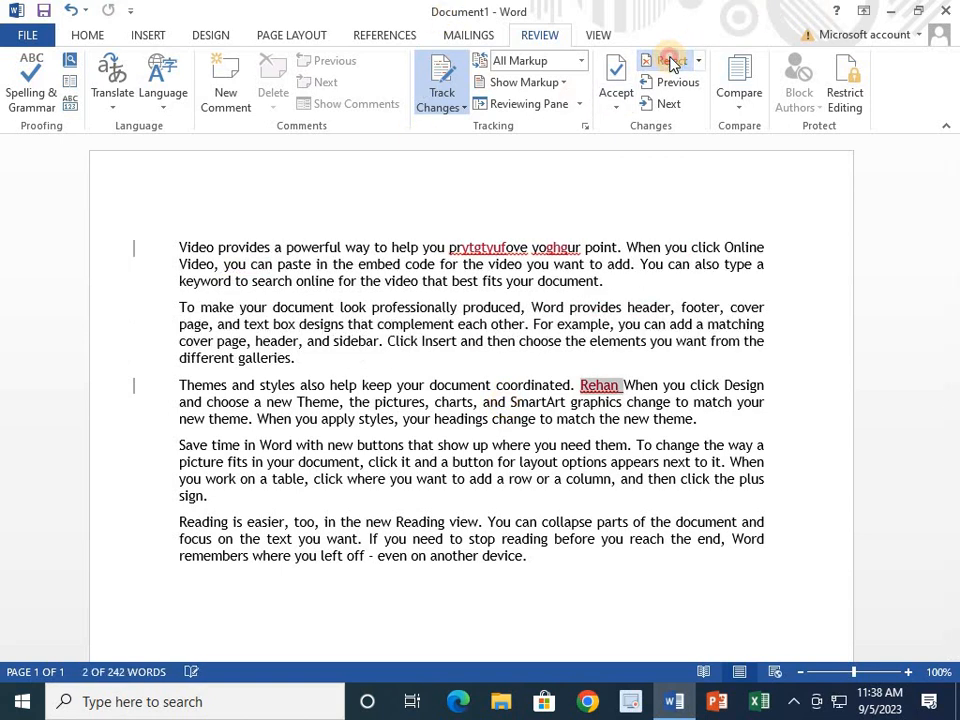
pyautogui.click(672, 63)
pyautogui.click(672, 63)
pyautogui.click(672, 63)
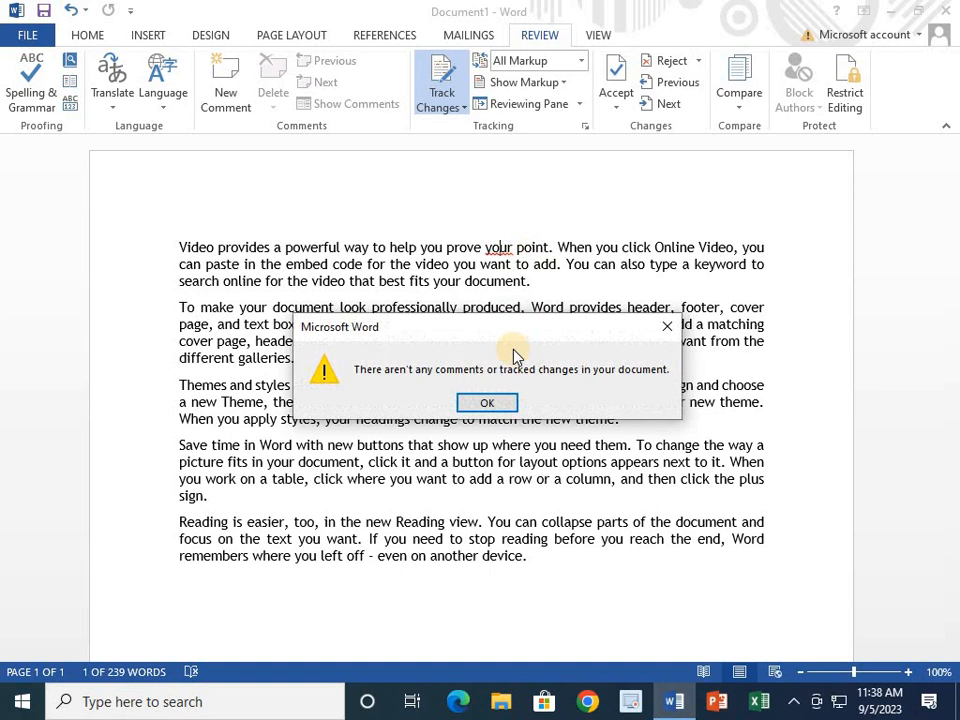
pyautogui.click(487, 404)
# Undo the rejections back to the tracked insertion "life", leaving only "left" rejected.
pyautogui.hotkey('ctrl', 'z')
pyautogui.hotkey('ctrl', 'z')
pyautogui.hotkey('ctrl', 'z')
pyautogui.hotkey('ctrl', 'z')
pyautogui.hotkey('ctrl', 'z')
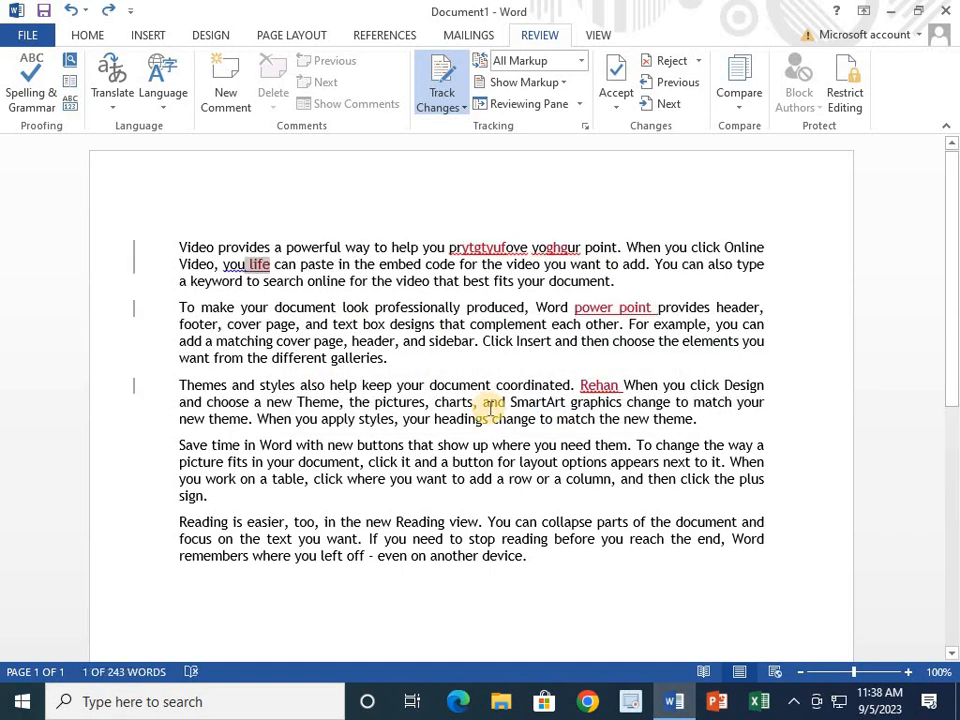
# Step forward through the next tracked changes to the third paragraph, and back through the previous ones to "ytgtyuf".
pyautogui.click(668, 105)
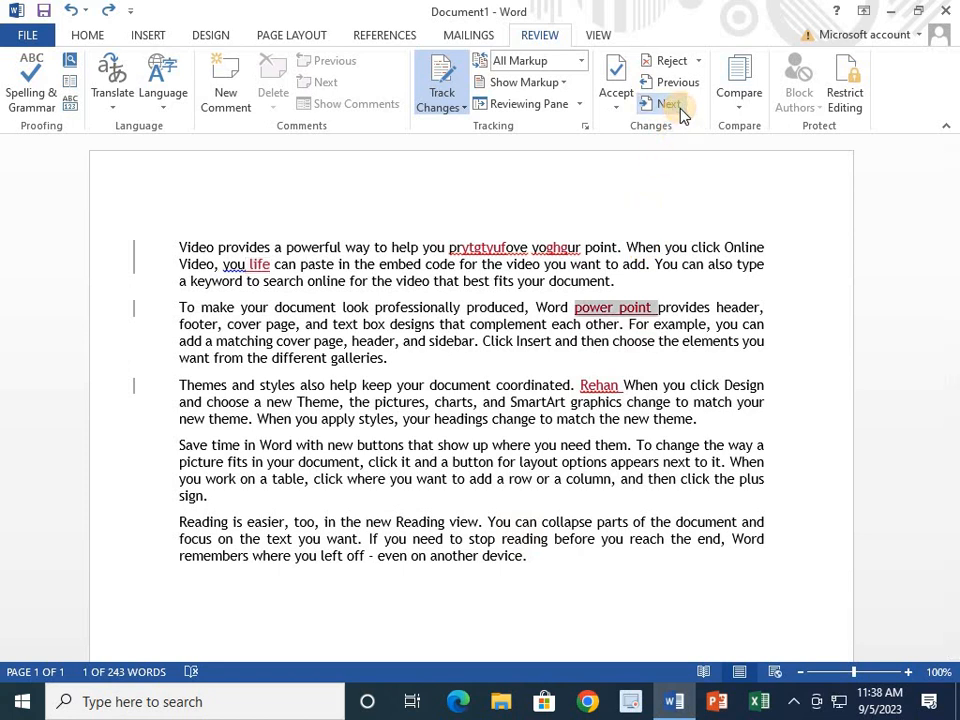
pyautogui.click(668, 105)
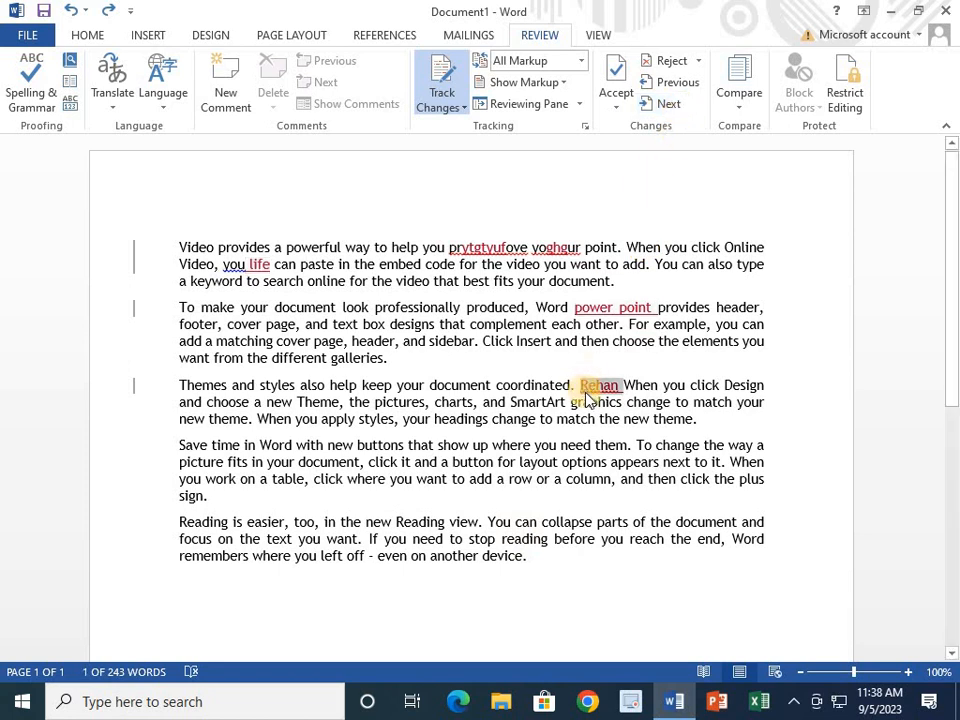
pyautogui.click(685, 84)
pyautogui.click(685, 86)
pyautogui.click(685, 84)
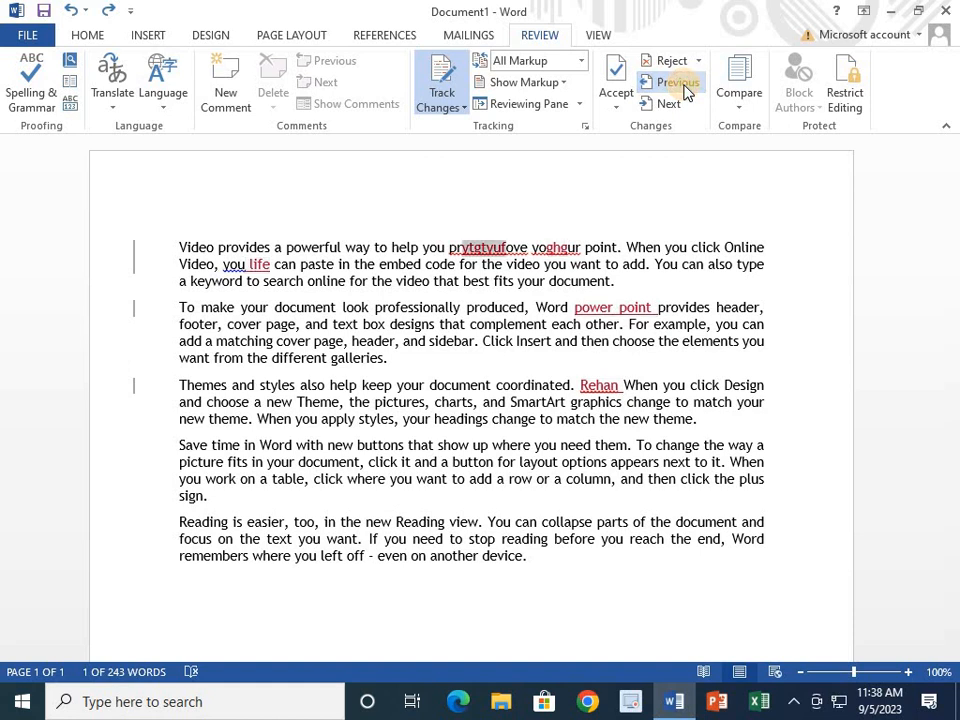
# Start a comparison of two document versions with book.docx from the Documents folder as the original document.
pyautogui.click(743, 110)
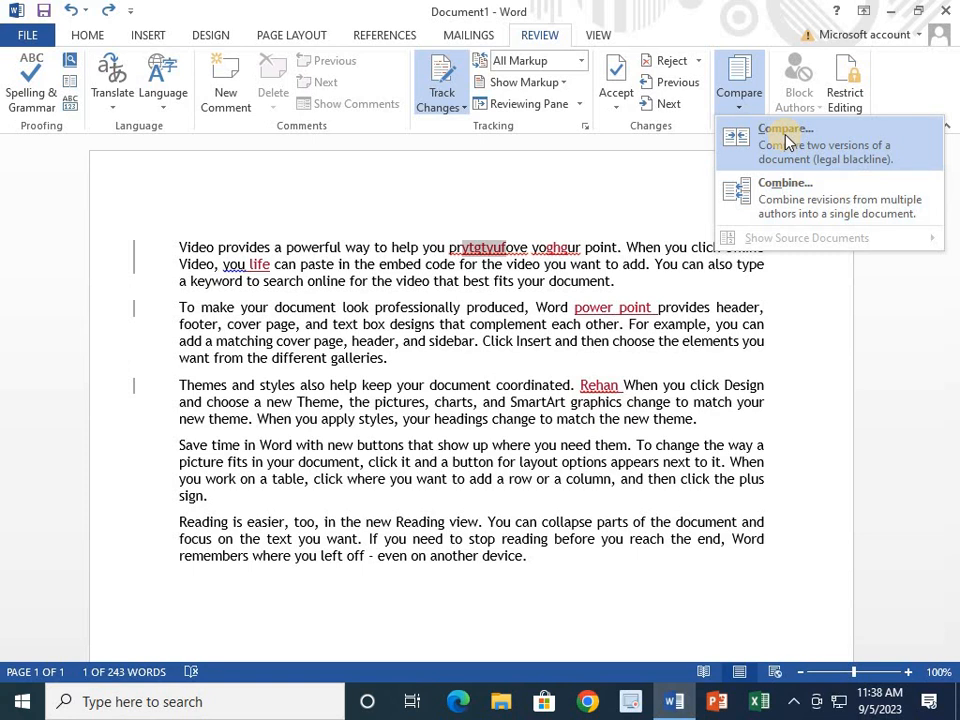
pyautogui.click(786, 136)
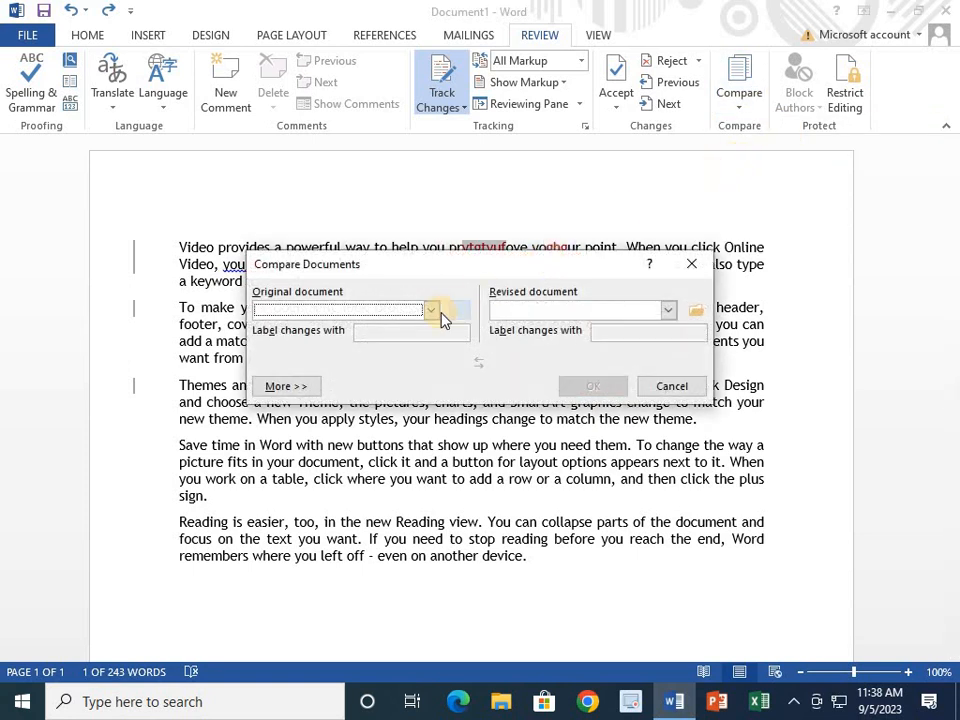
pyautogui.click(456, 313)
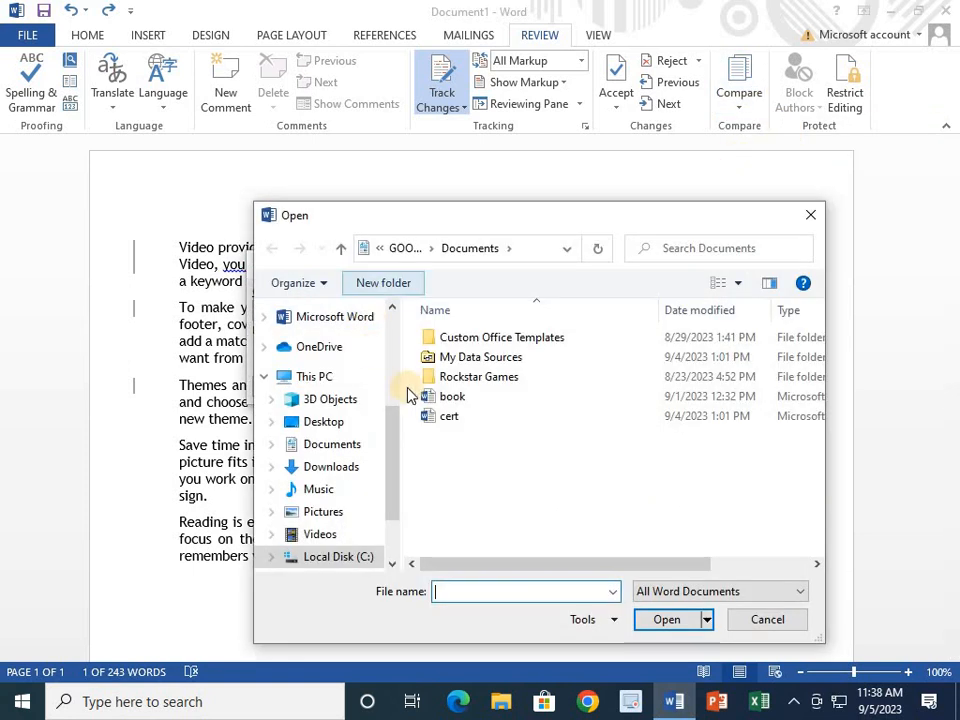
pyautogui.scroll(-2, 398, 440)
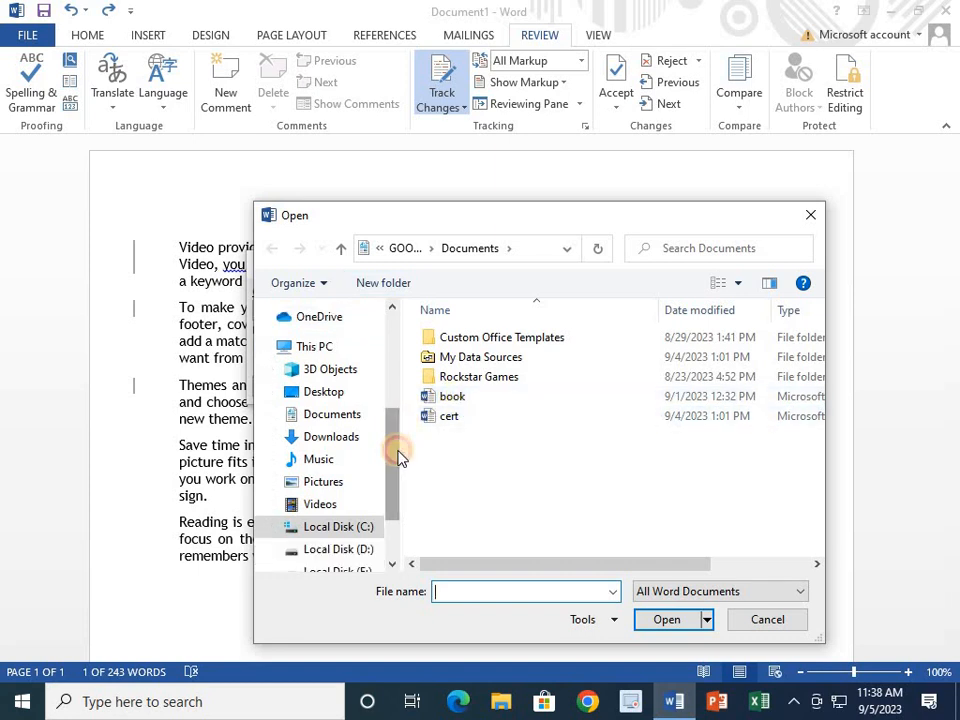
pyautogui.click(445, 397)
pyautogui.click(666, 619)
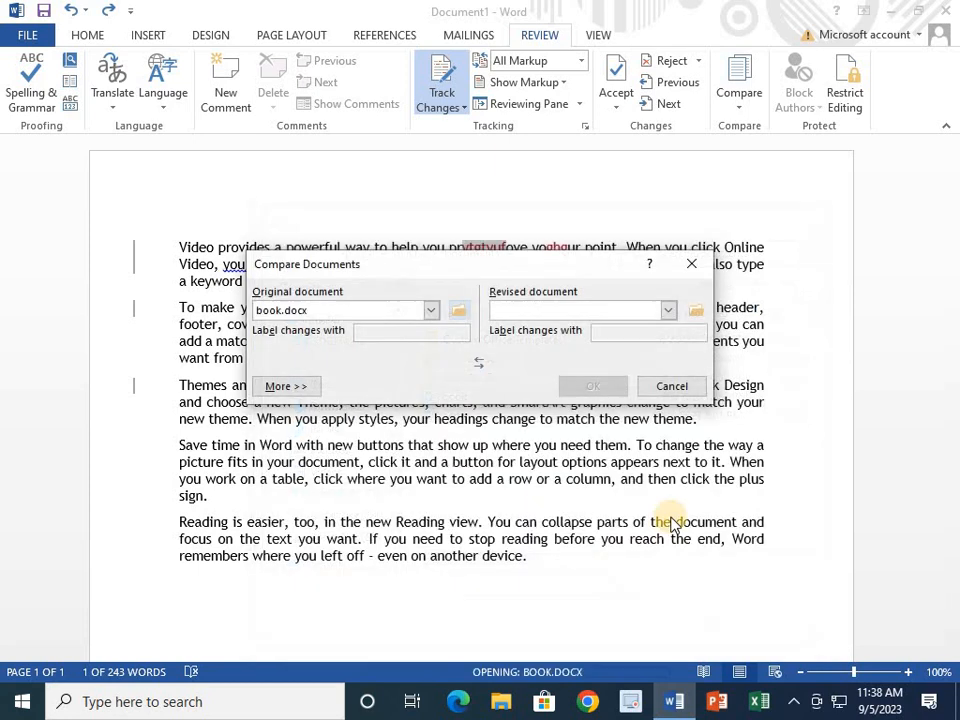
# Choose cert as the revised document, allow its SQL command to run, and generate the comparison.
pyautogui.click(696, 311)
pyautogui.click(469, 420)
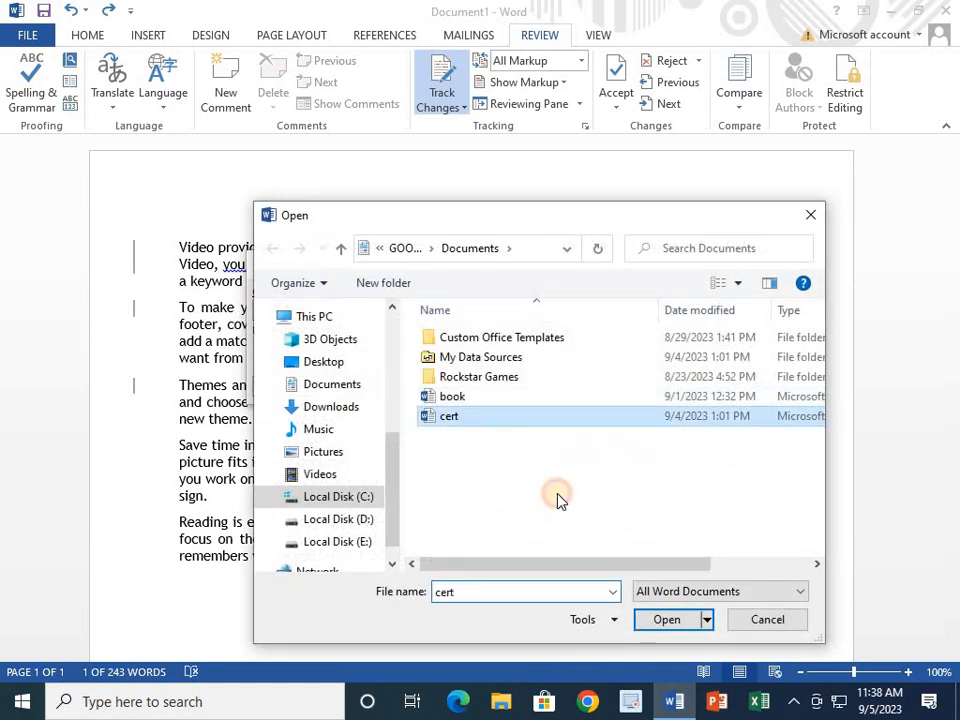
pyautogui.click(672, 619)
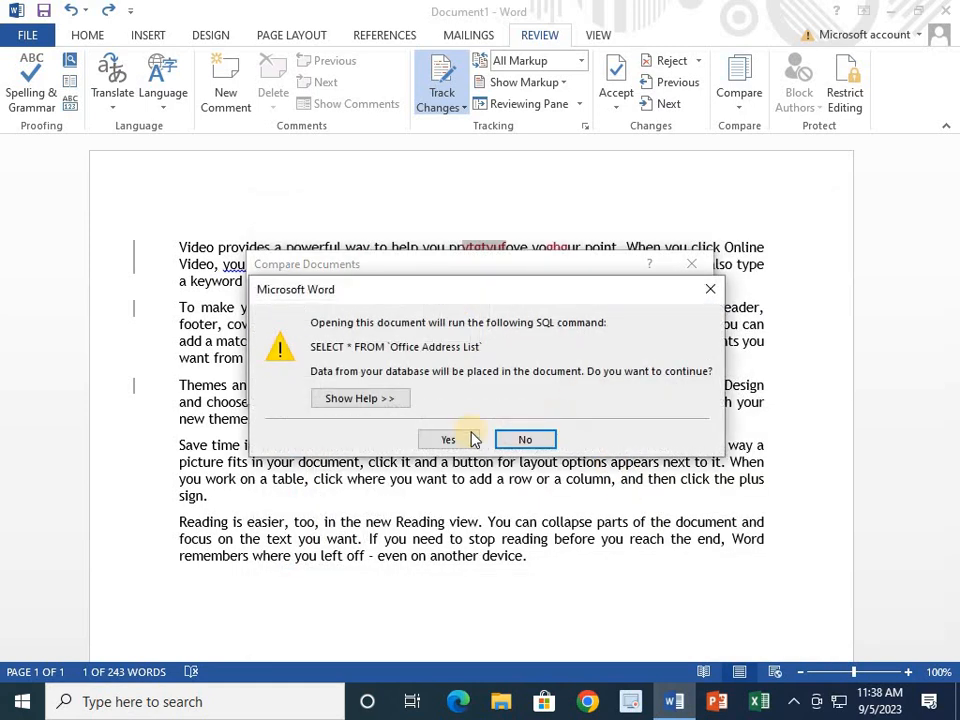
pyautogui.click(458, 437)
pyautogui.click(595, 389)
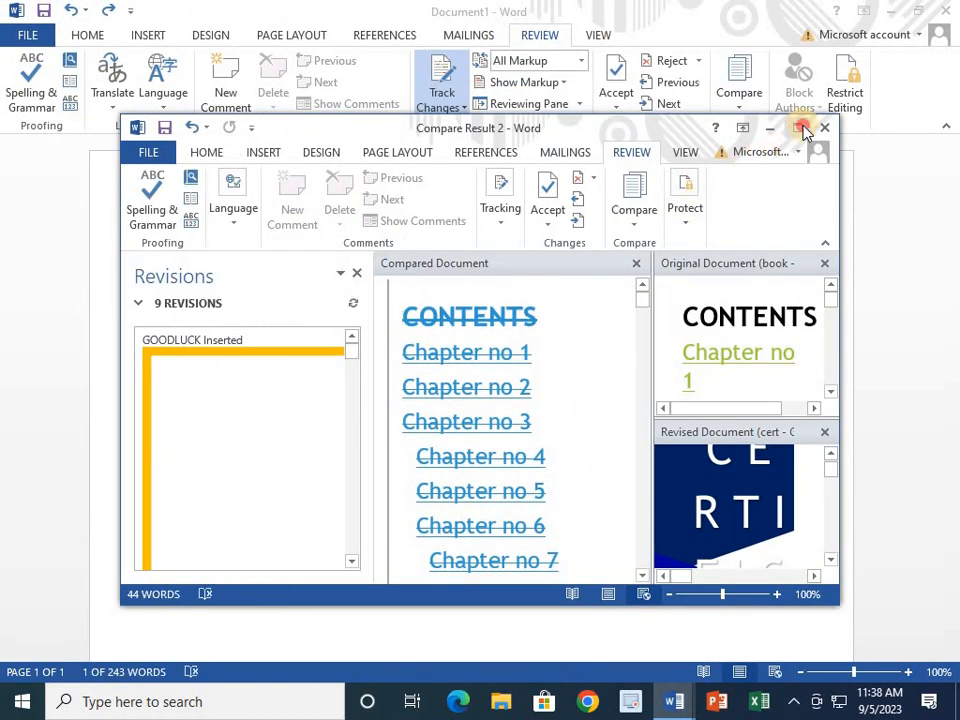
# Maximize the comparison result window and close its original document and Revisions panes.
pyautogui.click(799, 128)
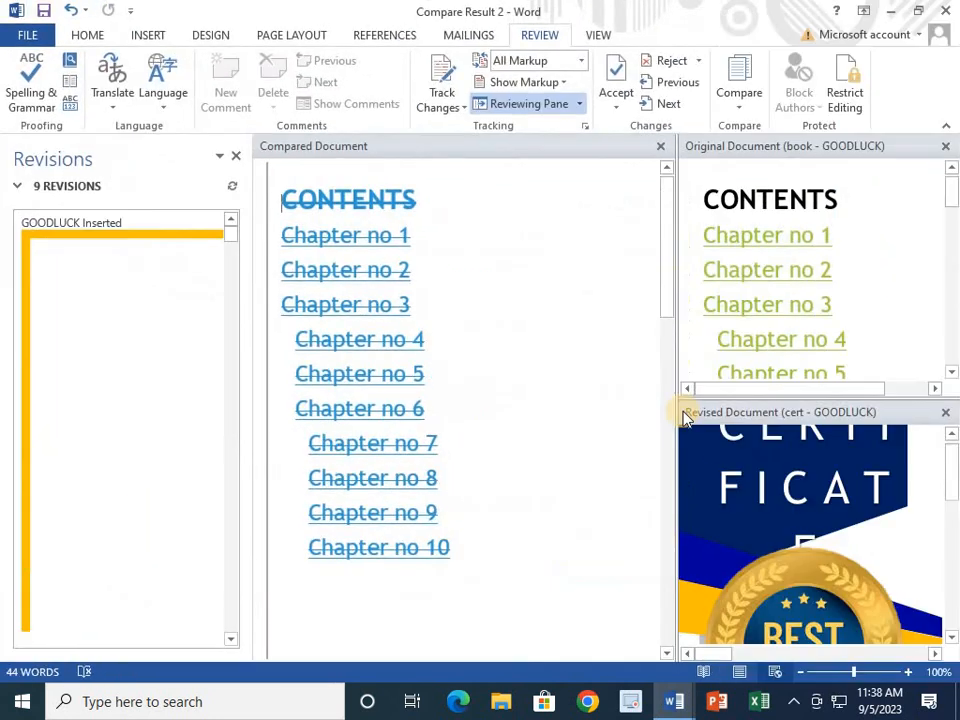
pyautogui.click(945, 148)
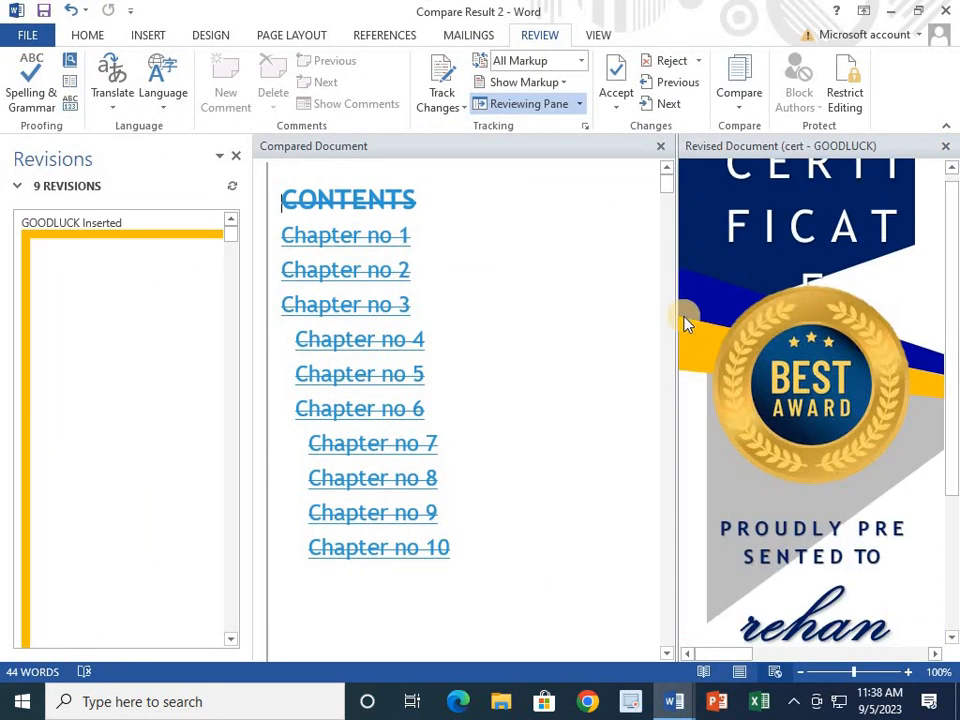
pyautogui.click(237, 156)
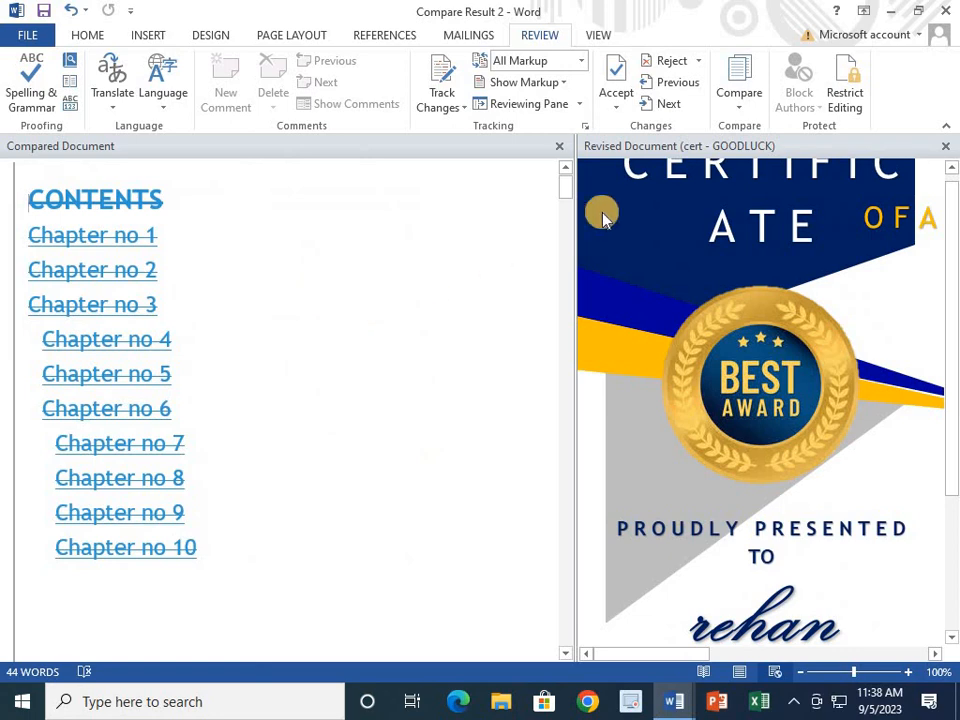
# Widen the revised document's view beside the compared document for inspection, and close the comparison result without saving.
pyautogui.moveTo(570, 188); pyautogui.dragTo(578, 363)
pyautogui.moveTo(956, 302); pyautogui.dragTo(930, 292)
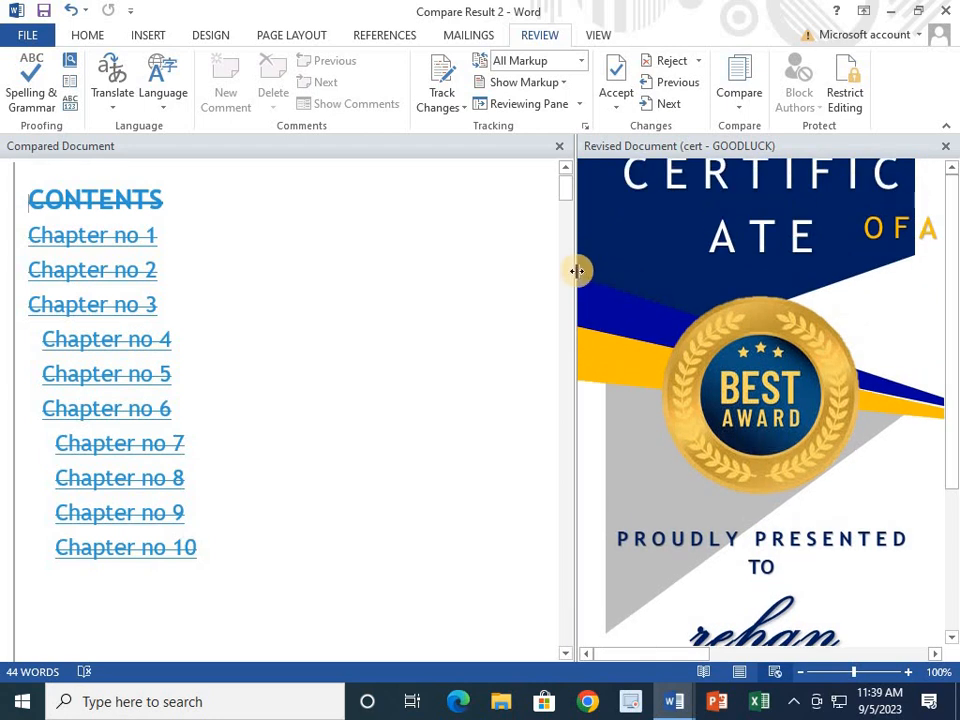
pyautogui.moveTo(577, 272); pyautogui.dragTo(460, 301)
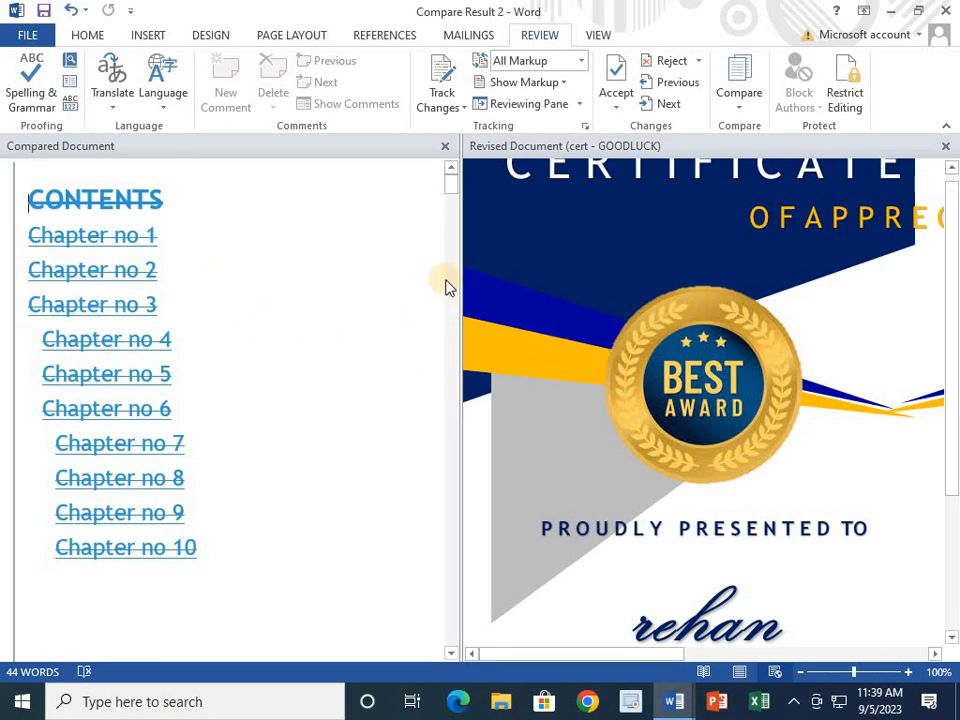
pyautogui.click(944, 12)
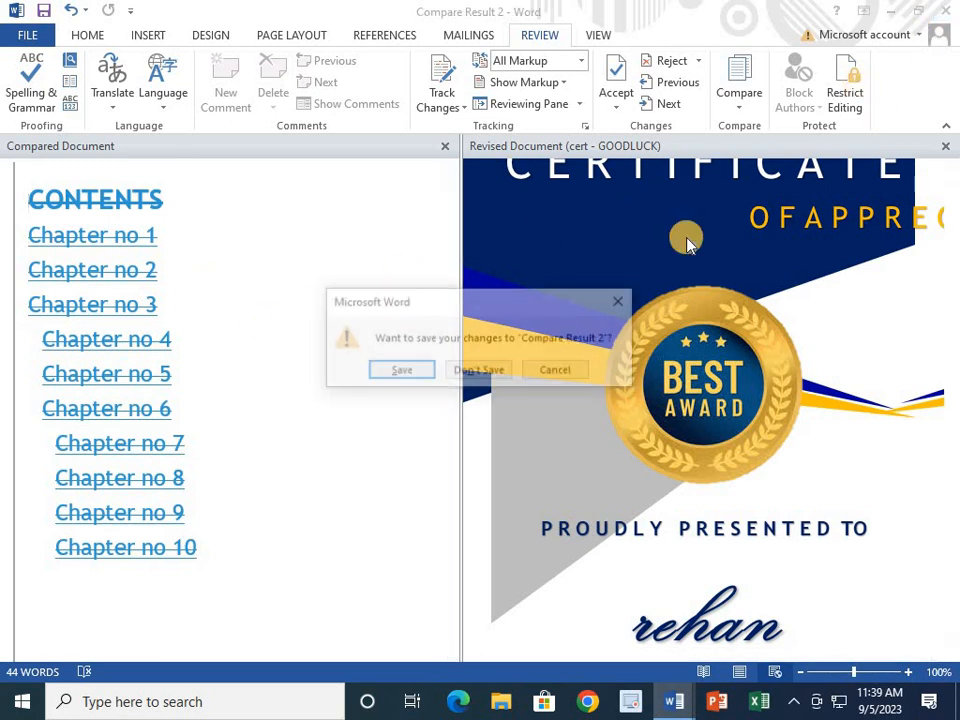
pyautogui.click(489, 370)
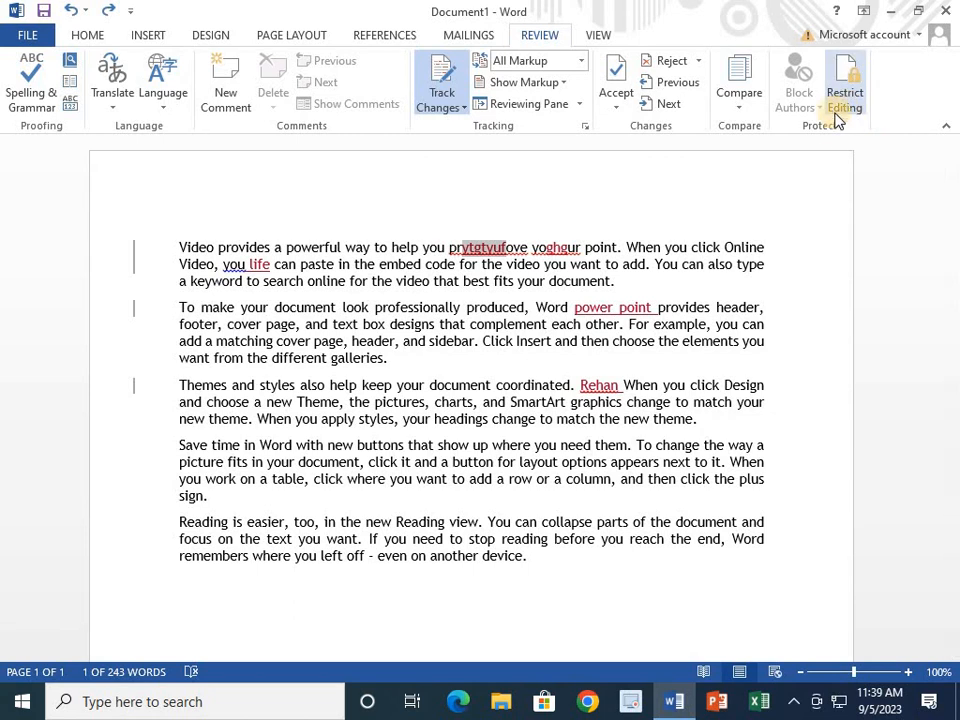
# Restrict the document's editing to tracked changes only and start enforcing the protection with a new password.
pyautogui.click(456, 105)
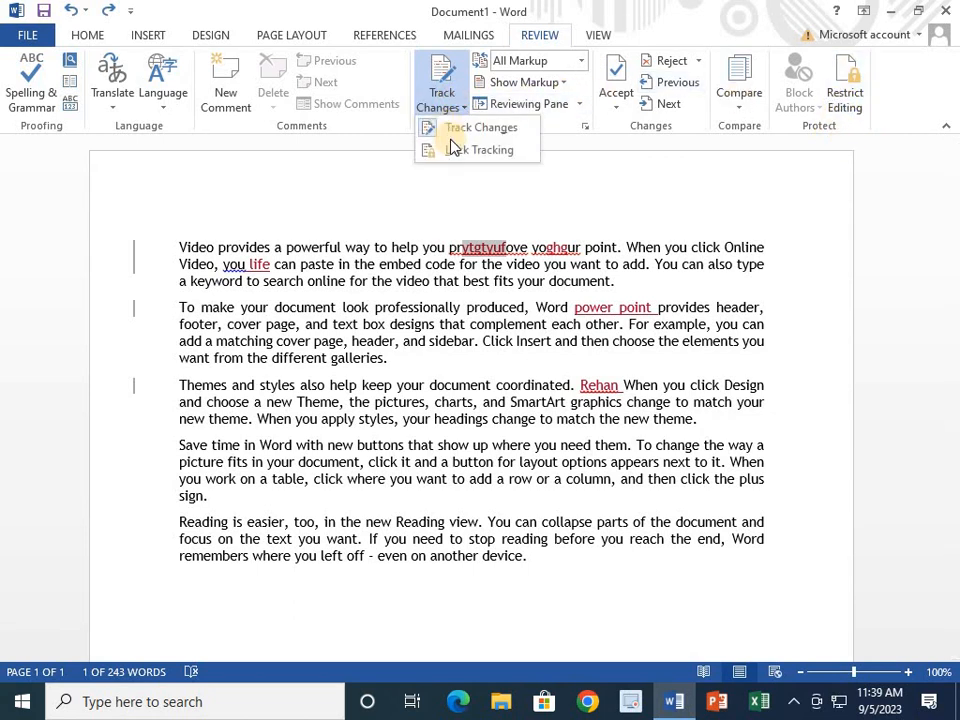
pyautogui.click(832, 215)
pyautogui.click(843, 94)
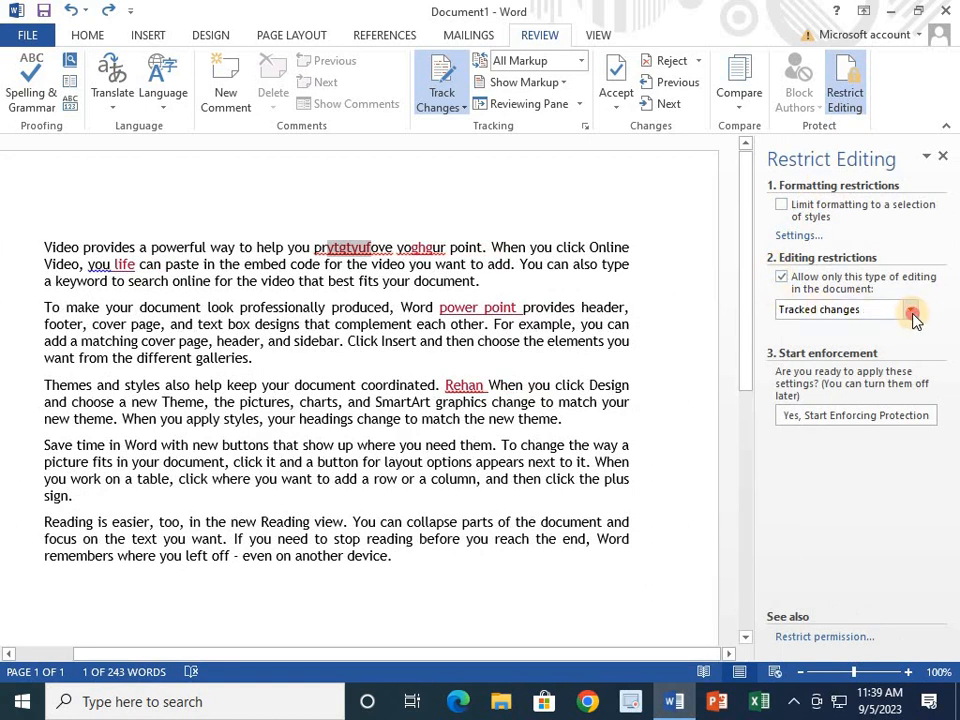
pyautogui.click(911, 313)
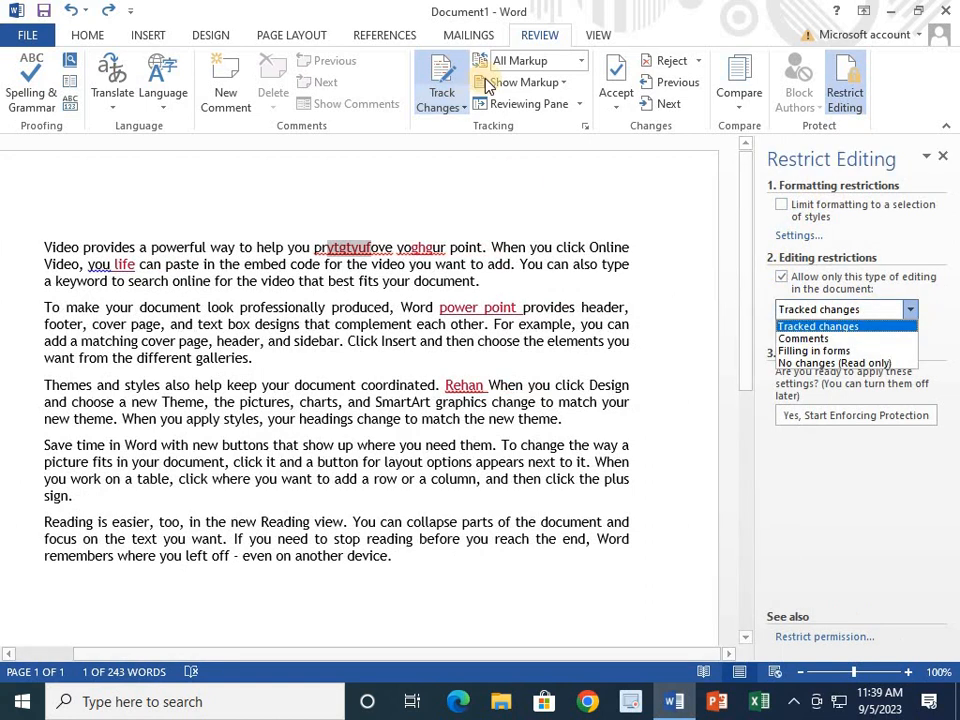
pyautogui.click(826, 328)
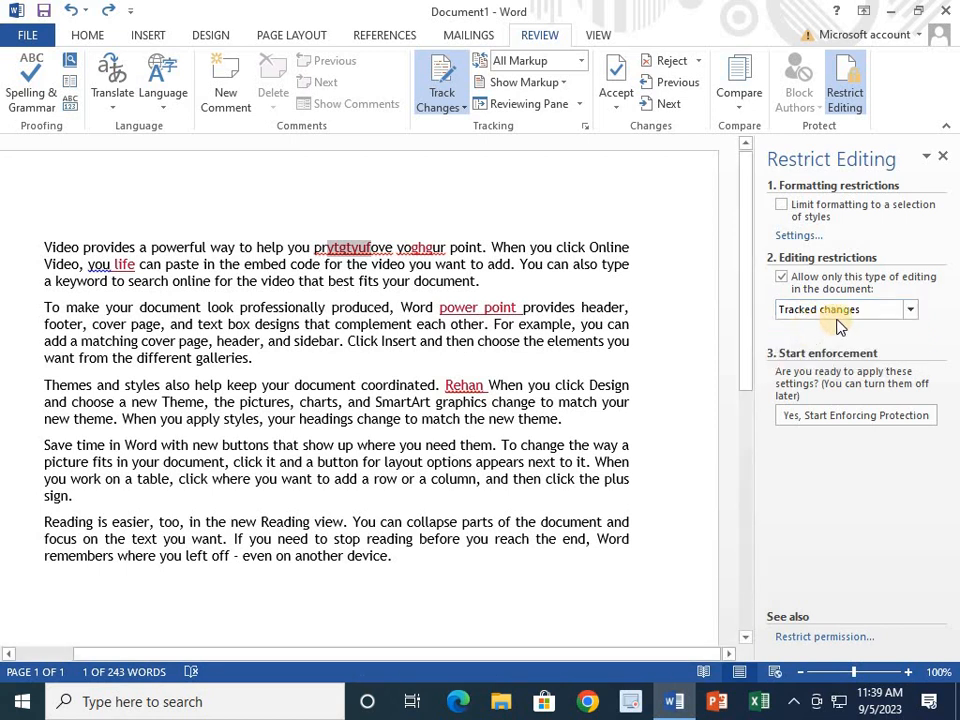
pyautogui.click(831, 416)
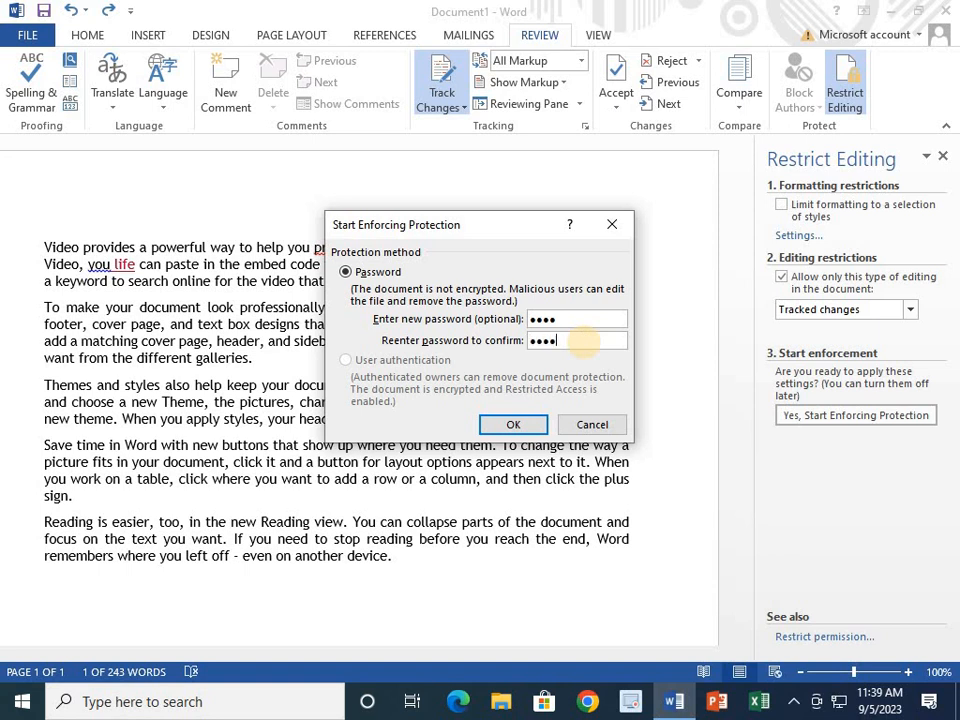
pyautogui.click(530, 425)
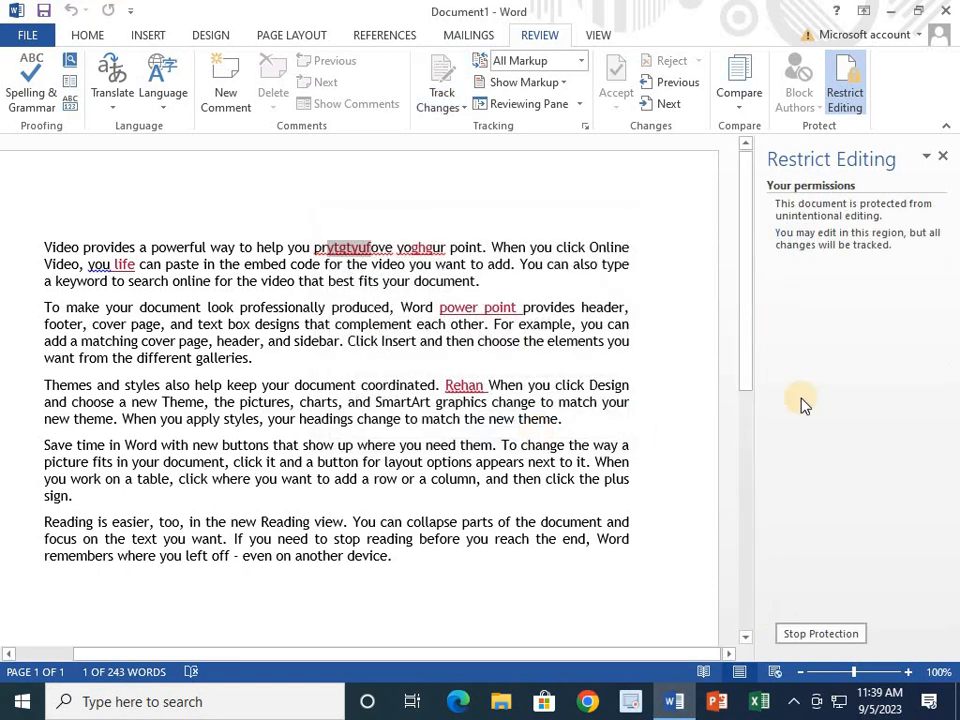
# Stop the document's protection by entering its password, and close the Restrict Editing settings.
pyautogui.click(821, 634)
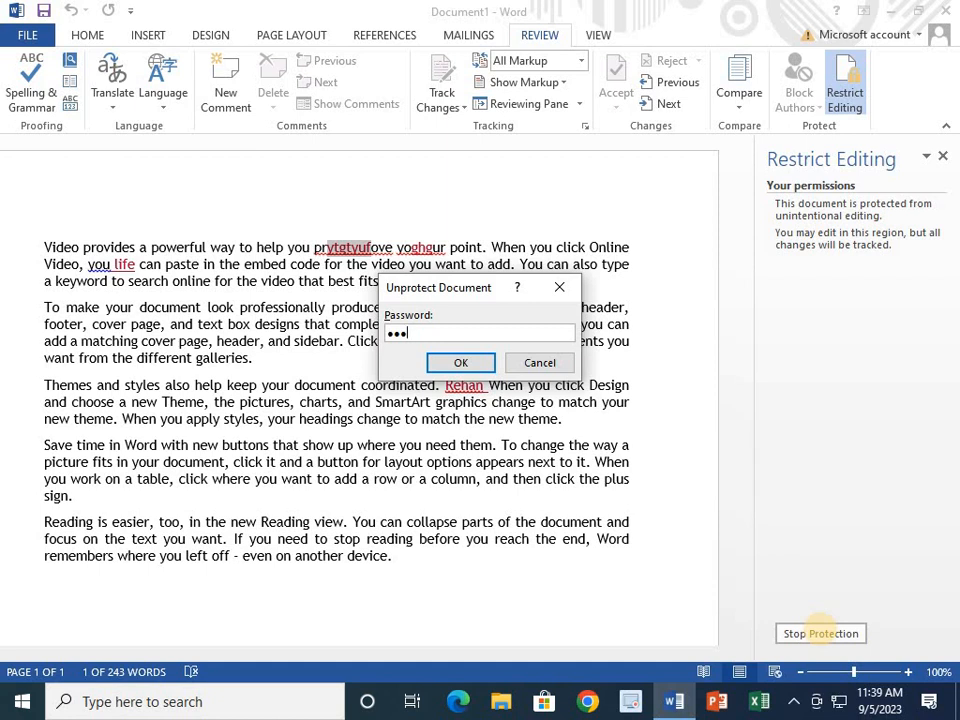
pyautogui.press('Return')
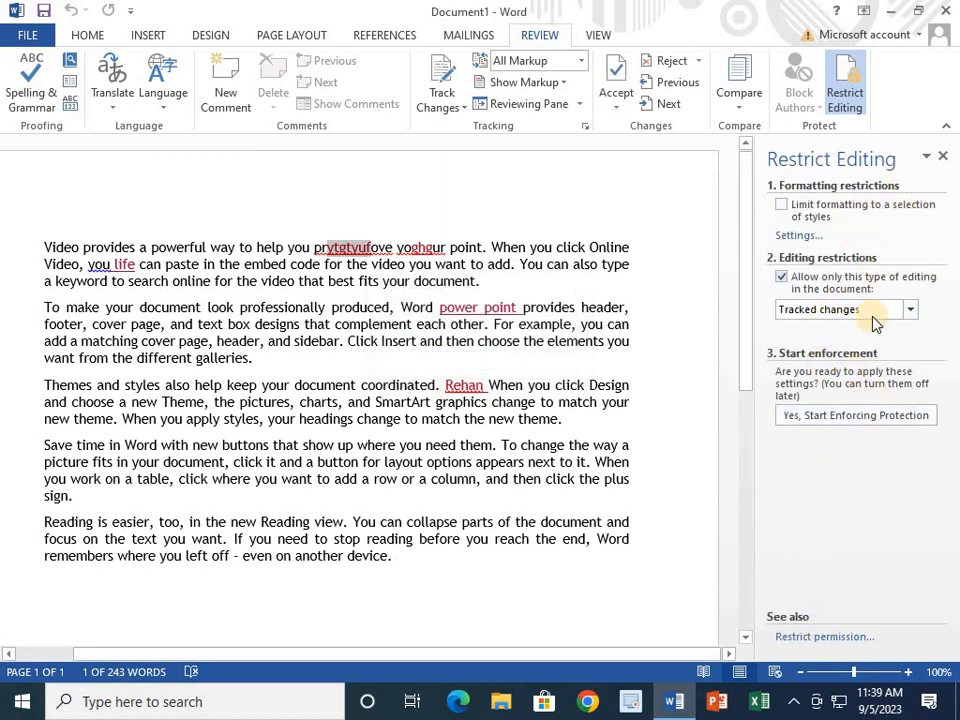
pyautogui.click(942, 156)
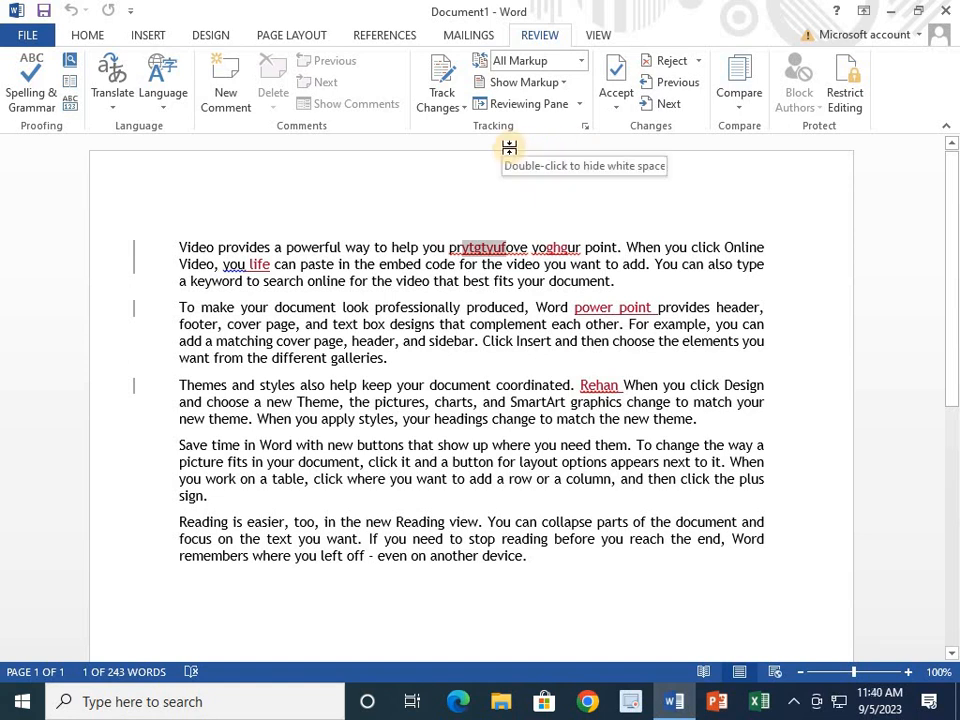
# Bring up the View commands and place the cursor at the end of the last paragraph.
pyautogui.click(592, 35)
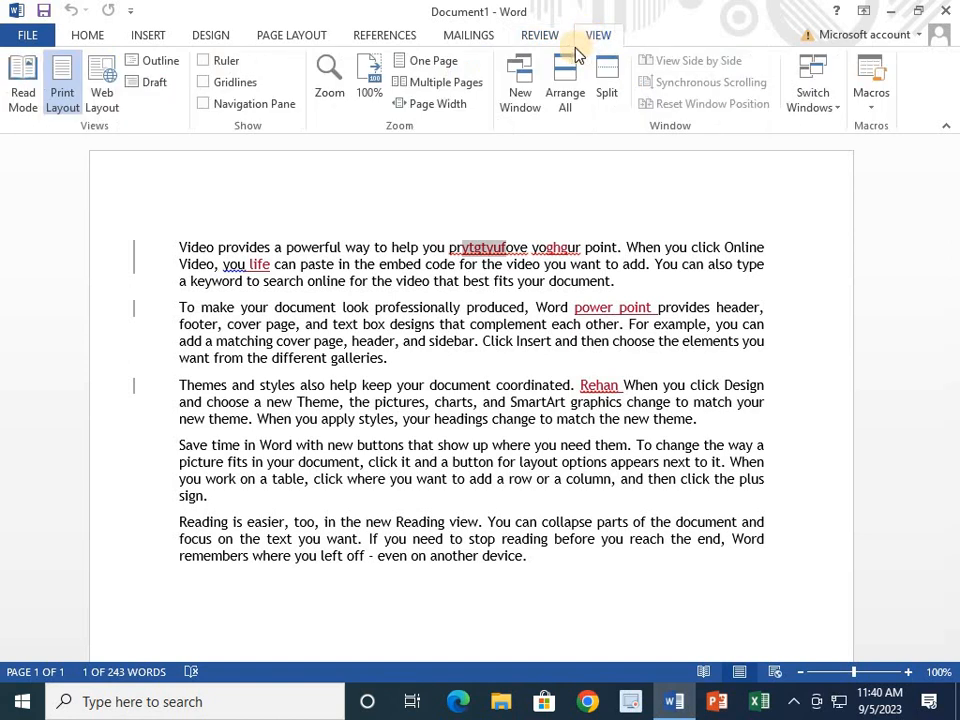
pyautogui.click(150, 36)
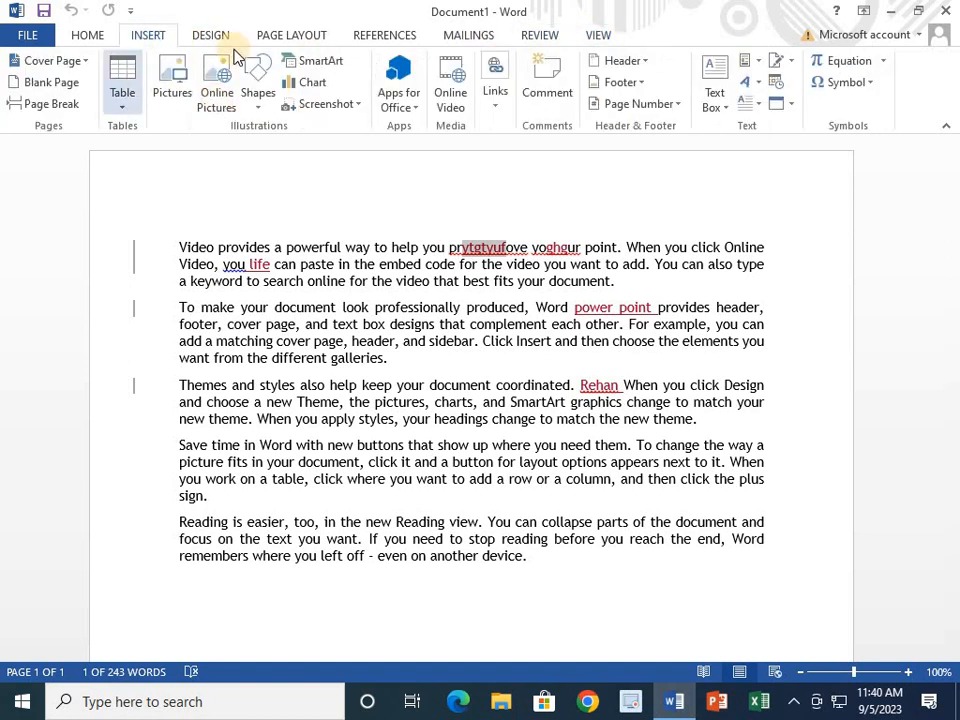
pyautogui.click(603, 38)
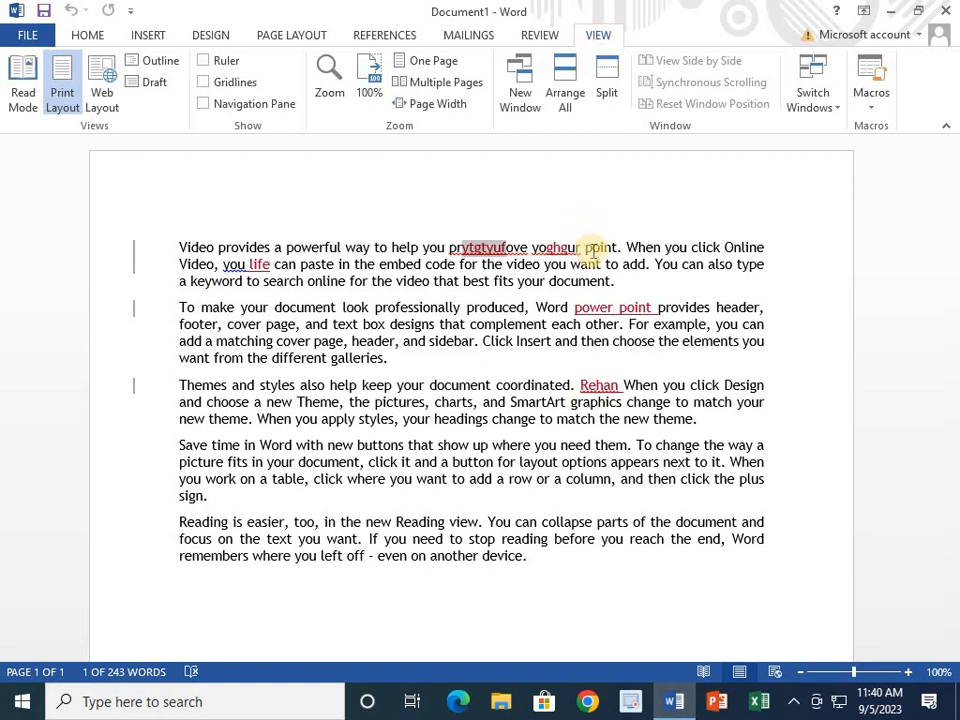
pyautogui.click(600, 251)
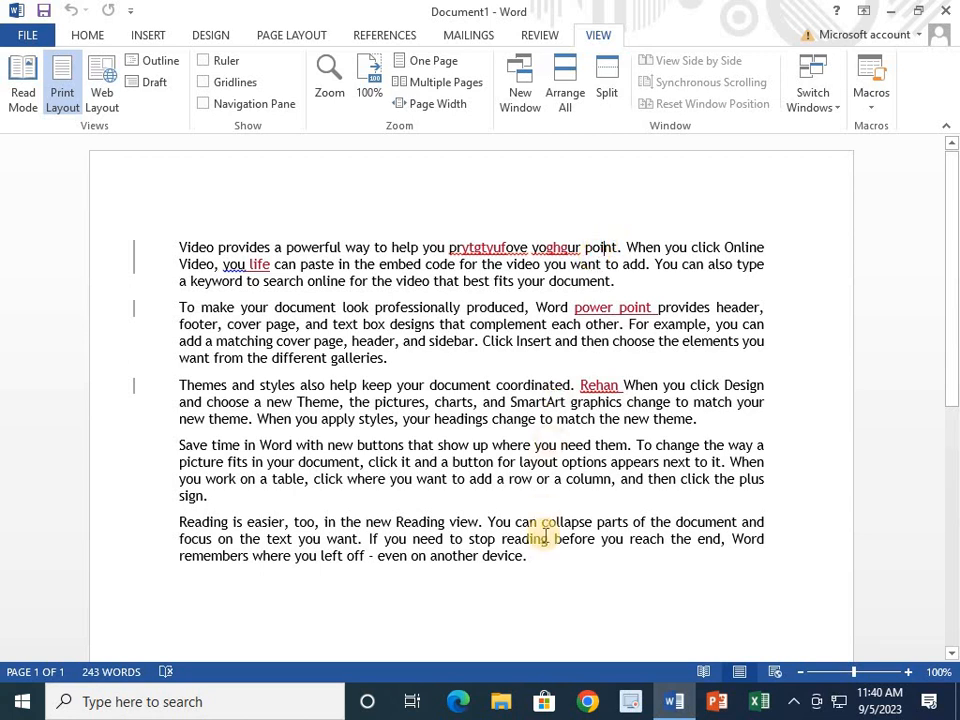
pyautogui.click(547, 567)
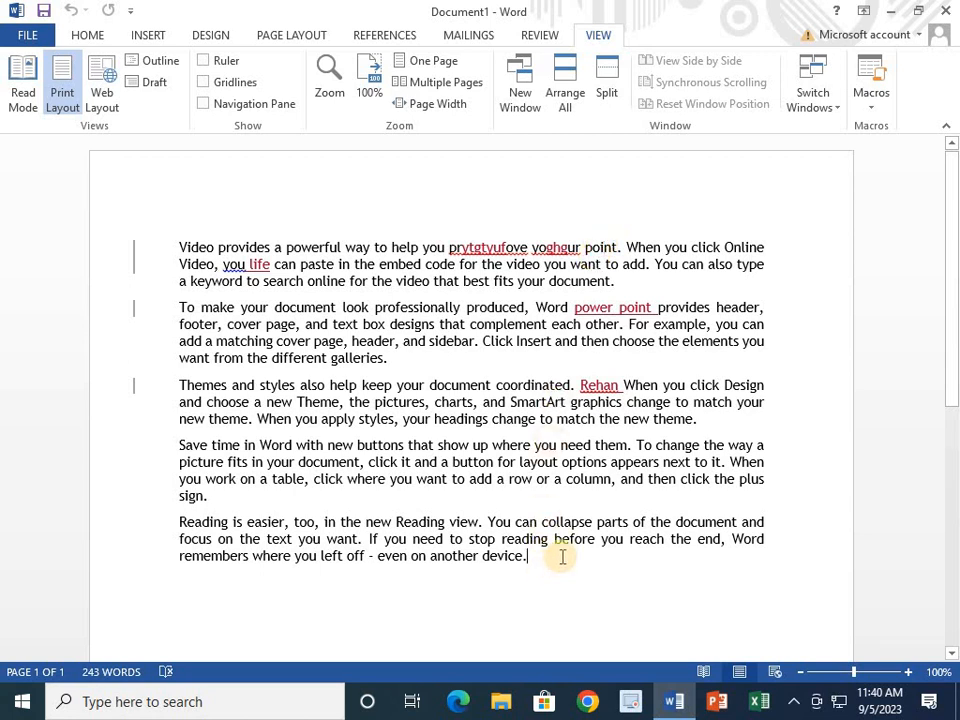